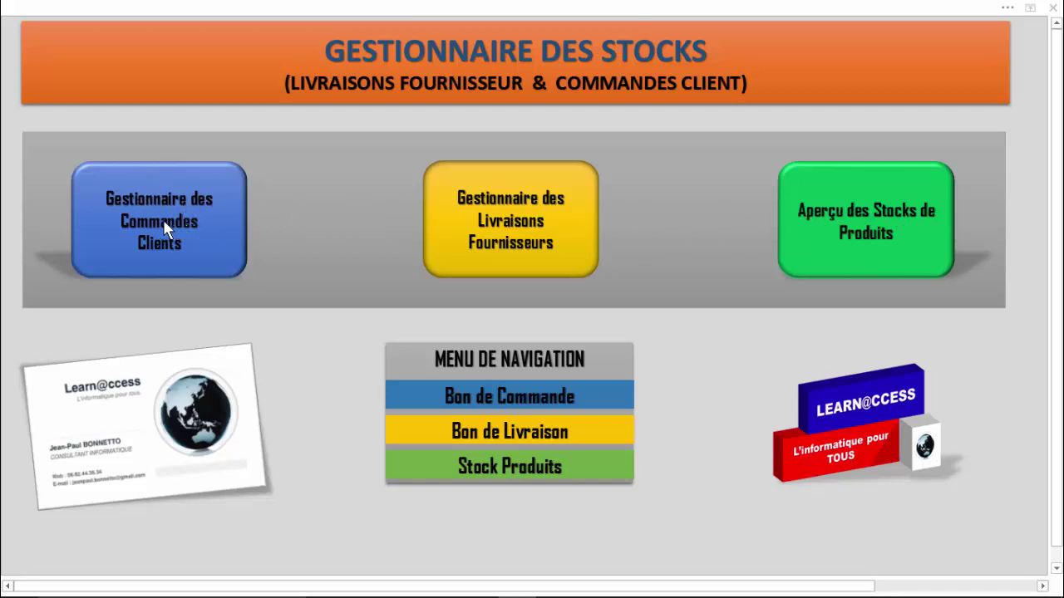
- Add Prod001 with quantity 10 to a new customer order on the Gestionnaire des Commandes Clients form
left_click(161, 219)
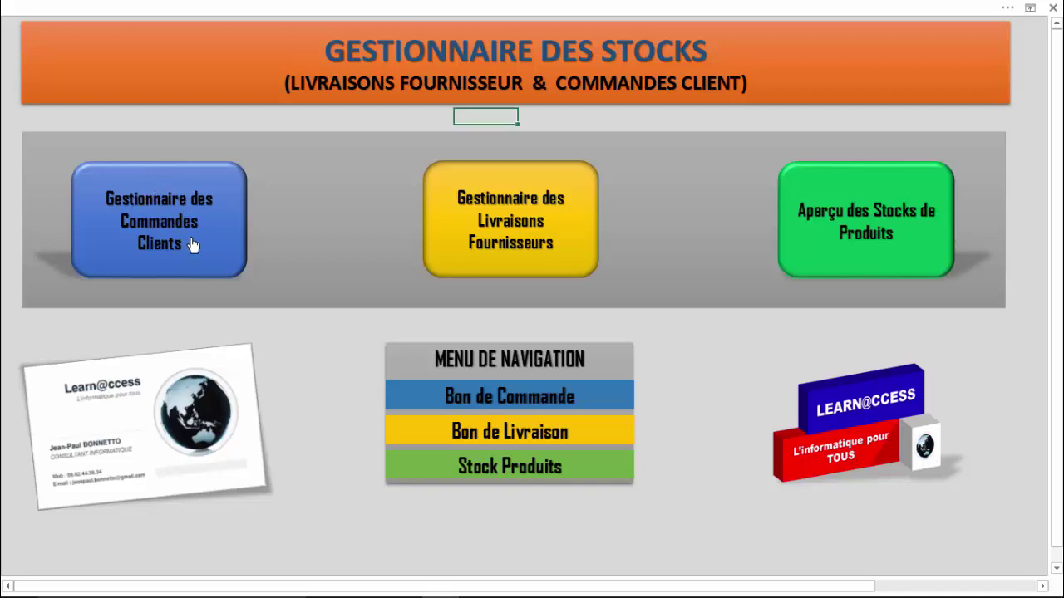
left_click(173, 227)
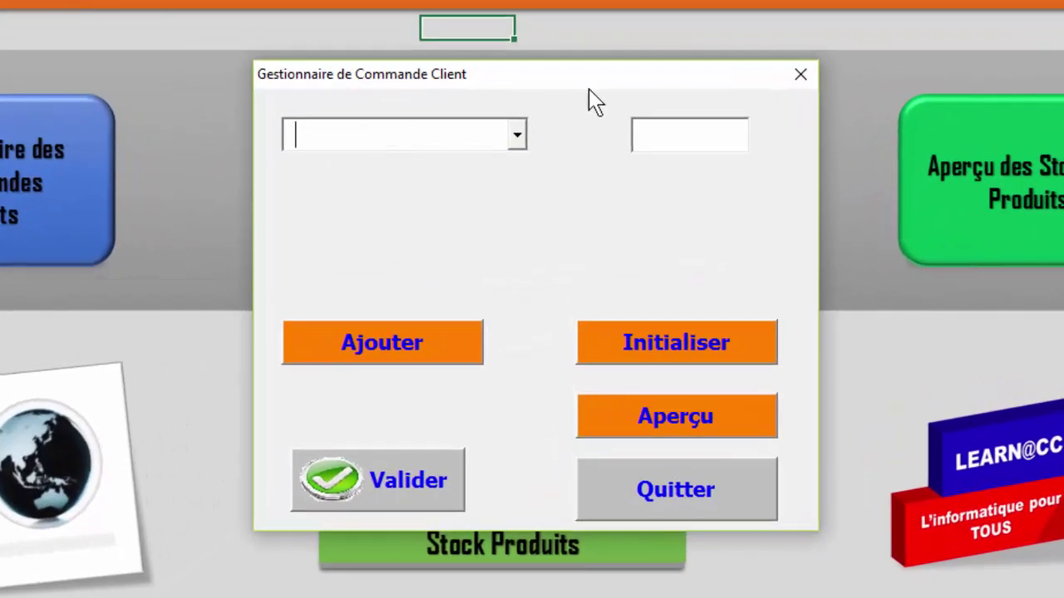
left_click(513, 147)
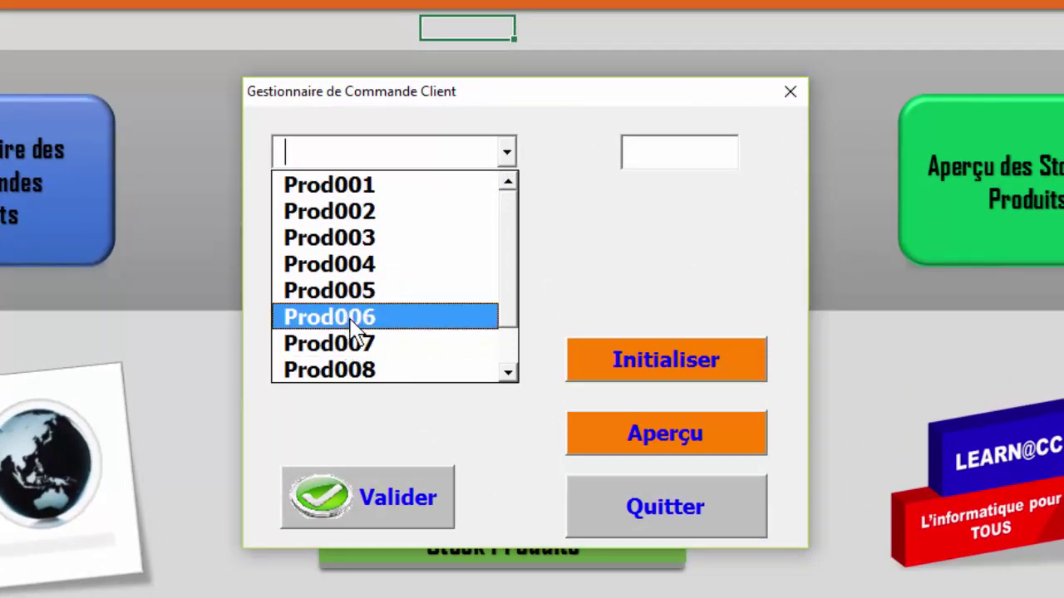
left_click(337, 186)
left_click(668, 155)
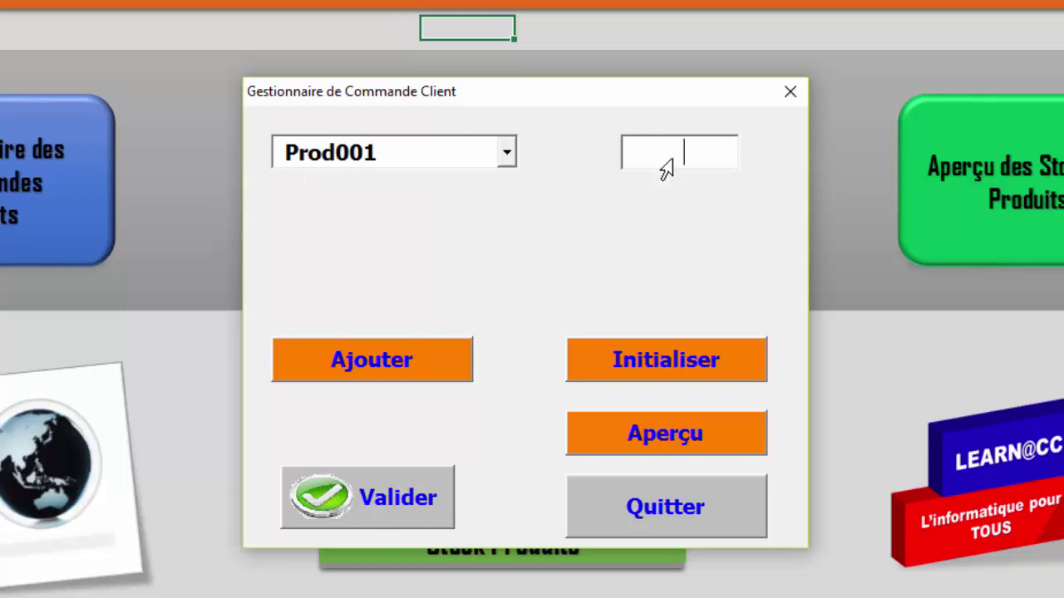
type("10")
left_click(379, 372)
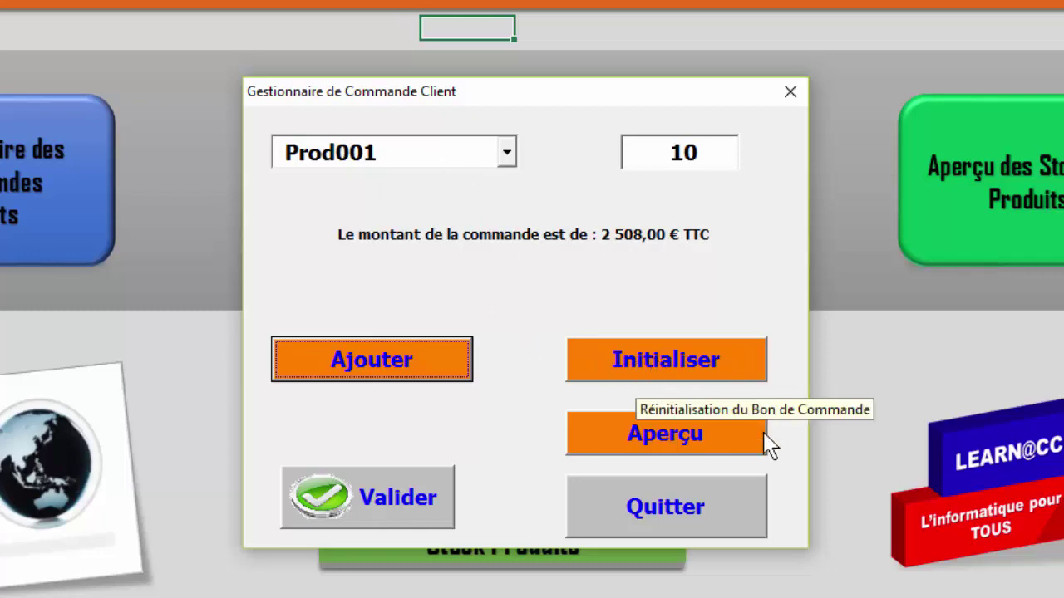
- Preview the order sheet and move the form aside to reveal the 2 508,00 € TTC total
left_click(675, 447)
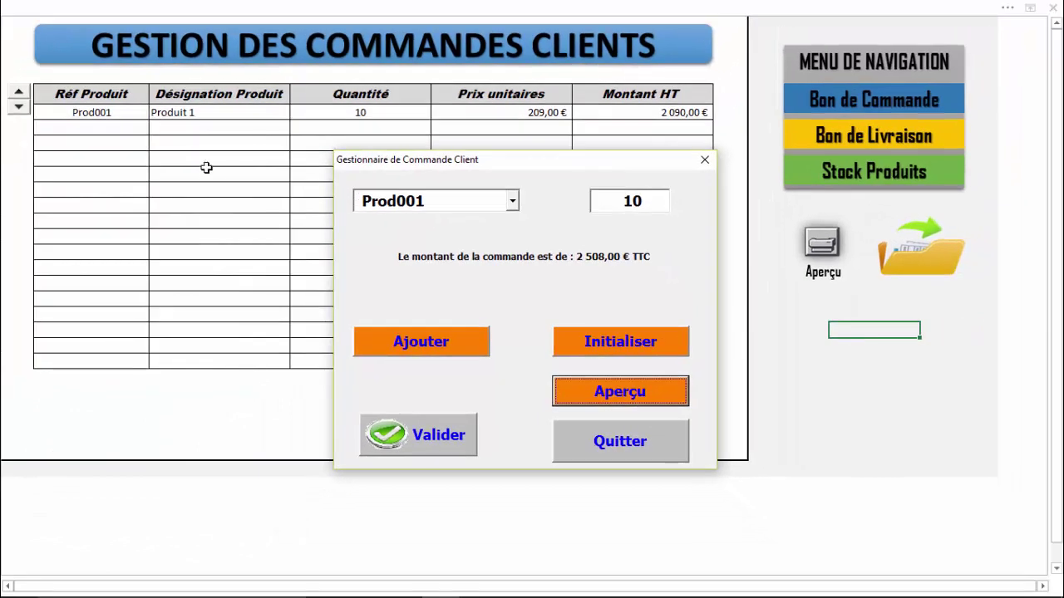
mouse_move(575, 168)
left_mouse_down()
mouse_move(413, 280)
mouse_move(269, 178)
mouse_move(283, 204)
left_mouse_up()
left_click(458, 159)
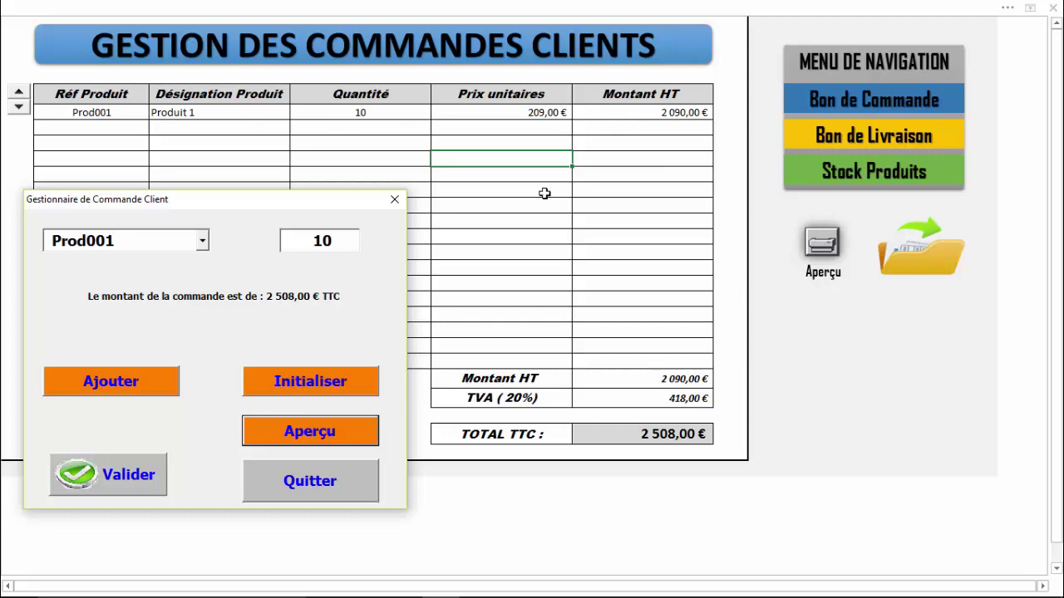
- Add a second order line of Prod005 with quantity 2
left_click(201, 241)
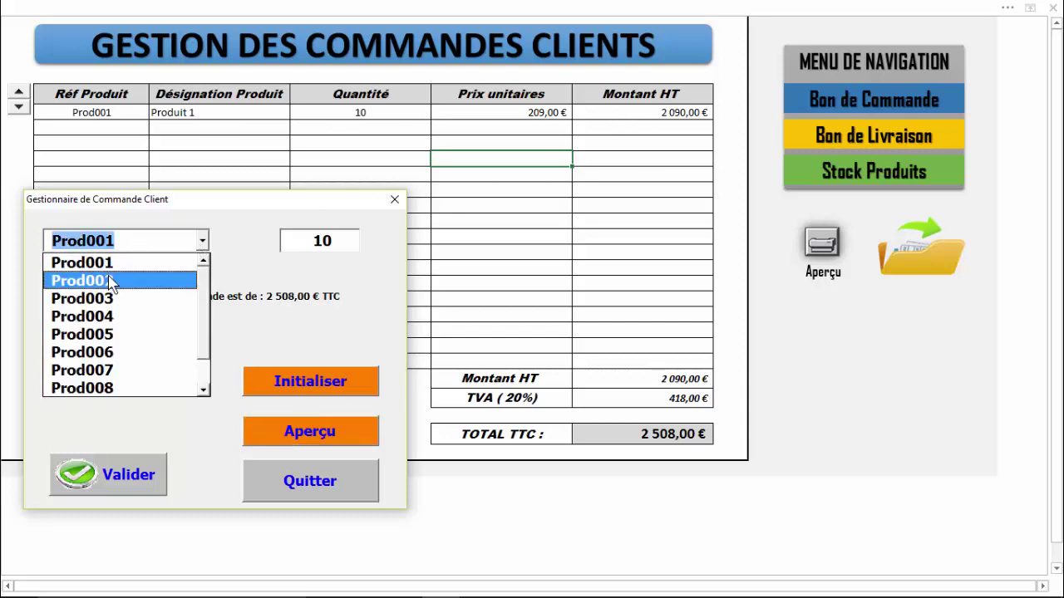
left_click(111, 333)
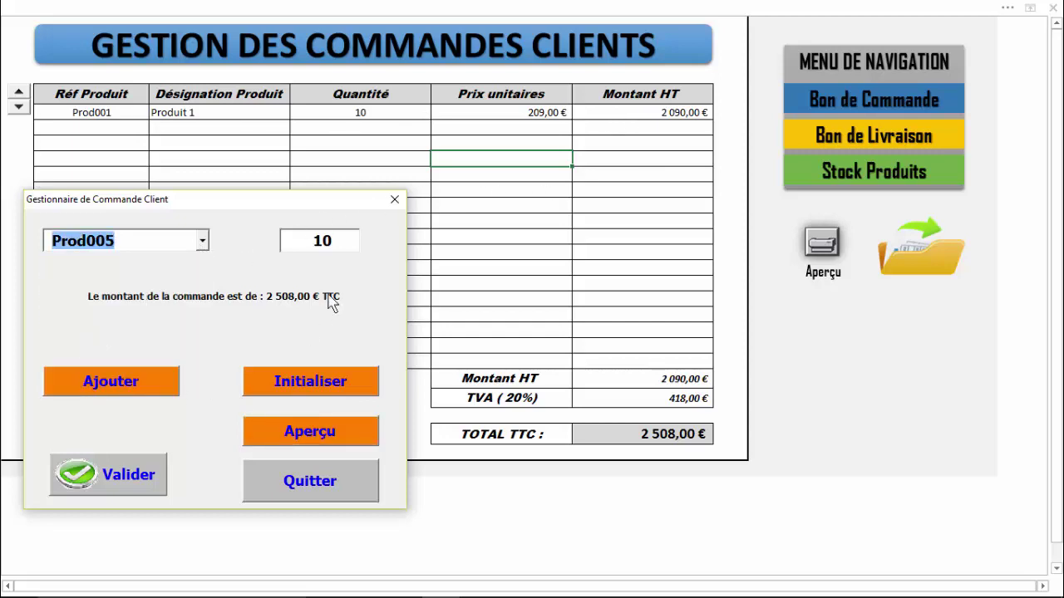
left_click(285, 239)
type("2")
left_click(138, 385)
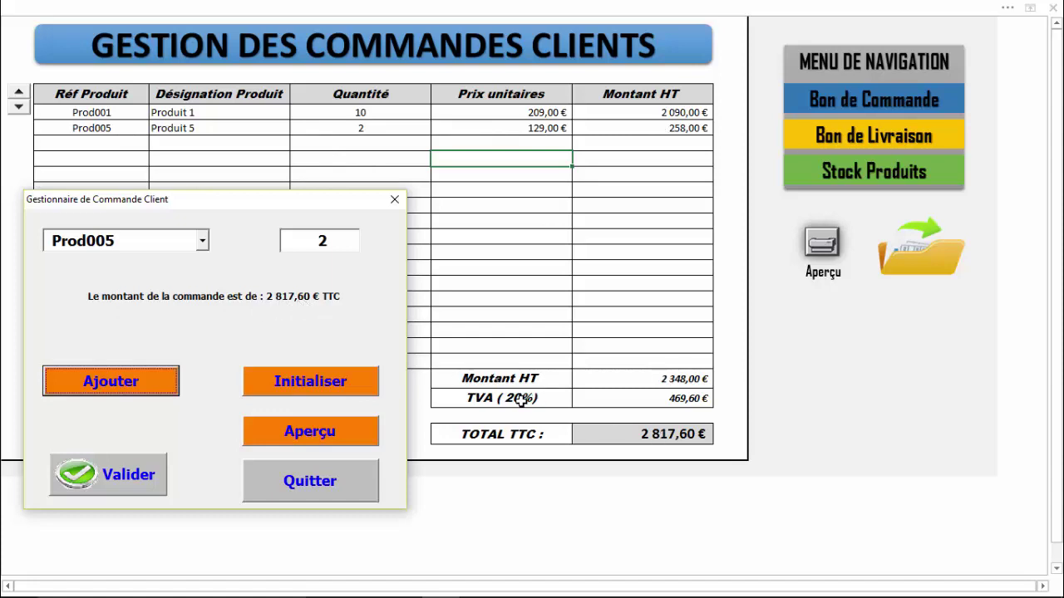
- Move the order form aside, try extending the order table, and dismiss the end-of-range message
mouse_move(311, 208)
left_mouse_down()
mouse_move(471, 236)
mouse_move(555, 227)
left_mouse_up()
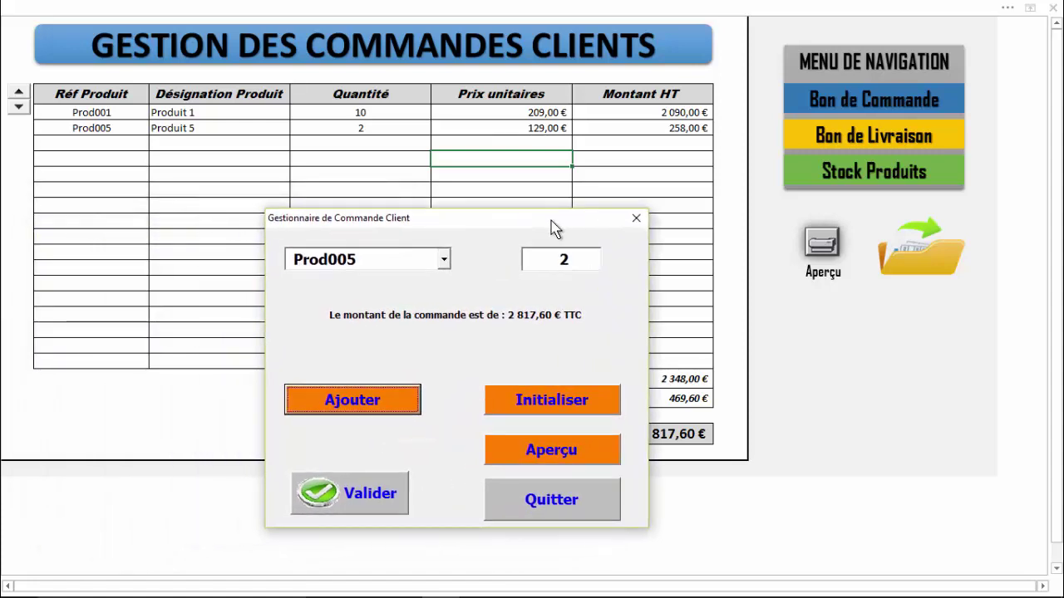
left_click_drag(463, 225, 497, 233)
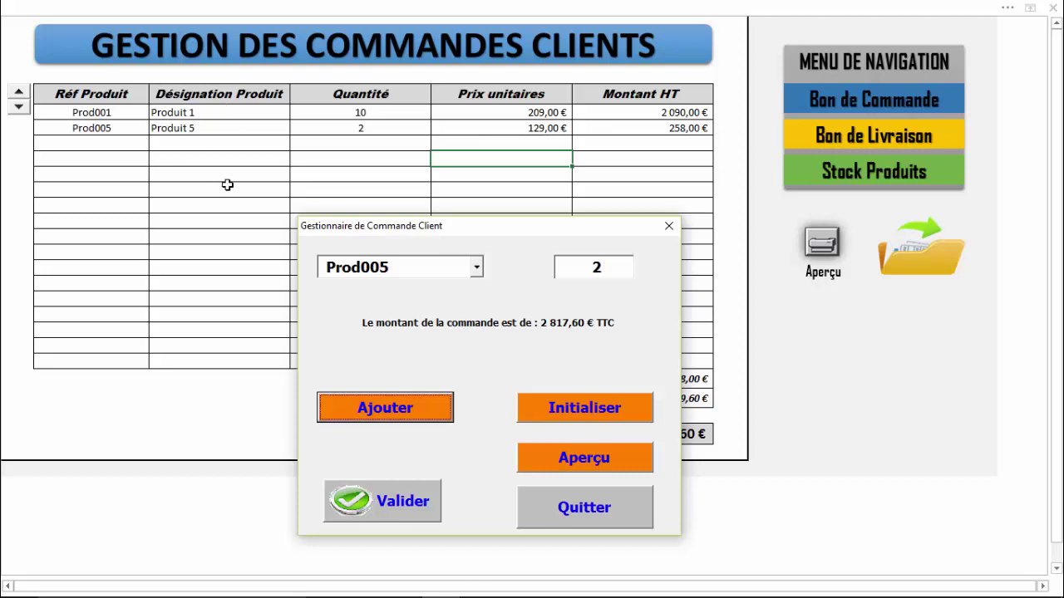
mouse_move(519, 236)
left_mouse_down()
mouse_move(409, 199)
mouse_move(319, 226)
left_mouse_up()
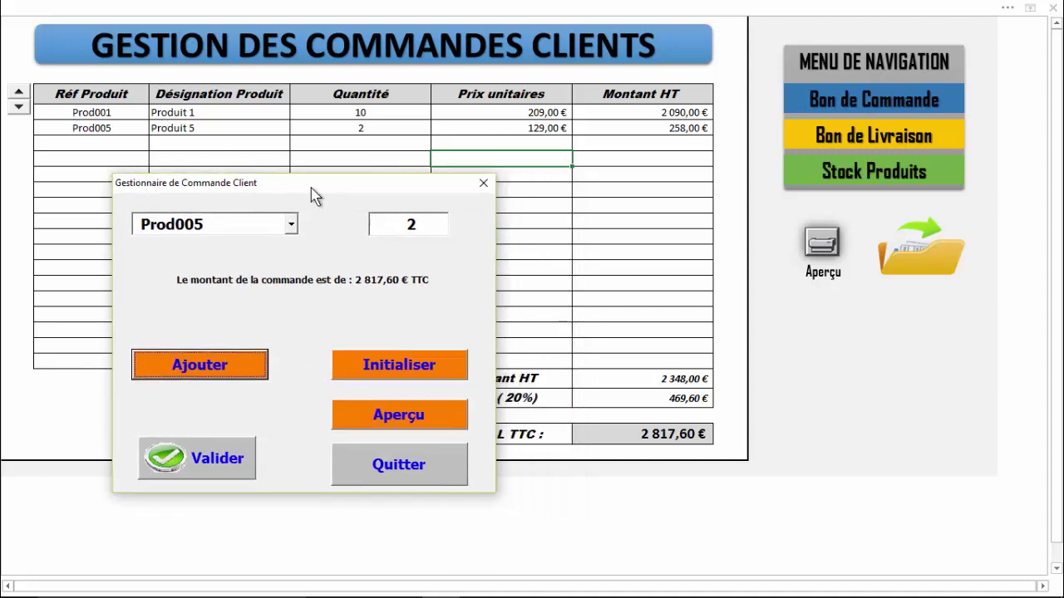
left_click(18, 106)
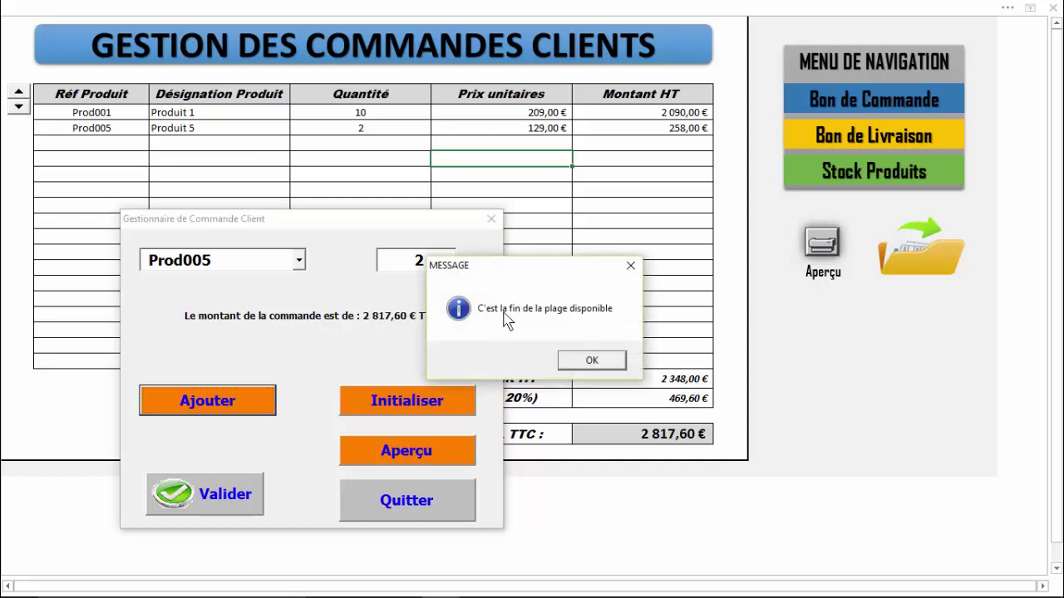
left_click(591, 362)
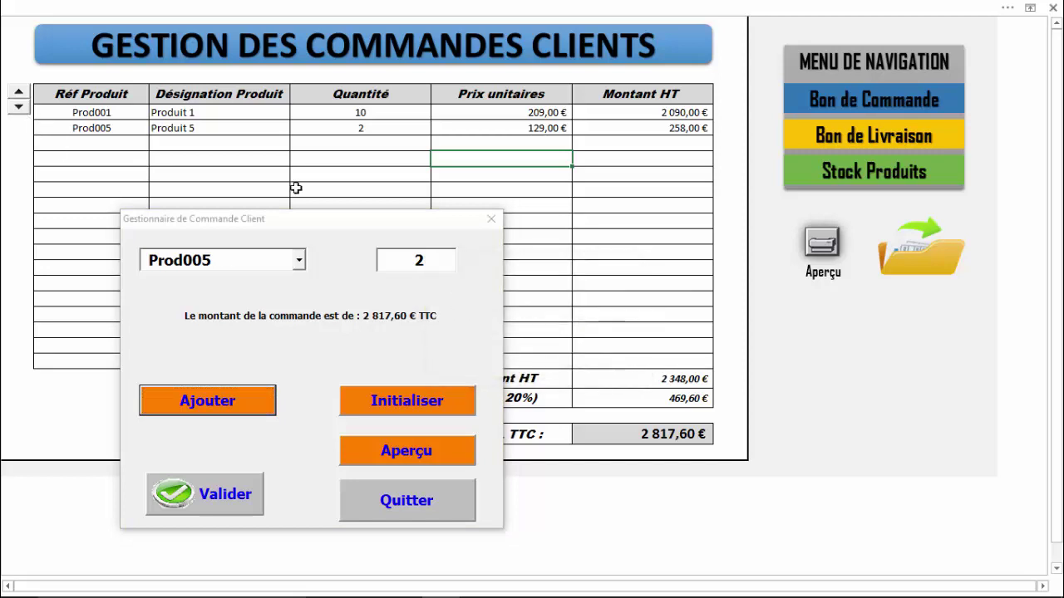
- Remove and re-add empty order rows with the spin buttons until the end-of-range message returns
left_click(23, 96)
left_click(23, 96)
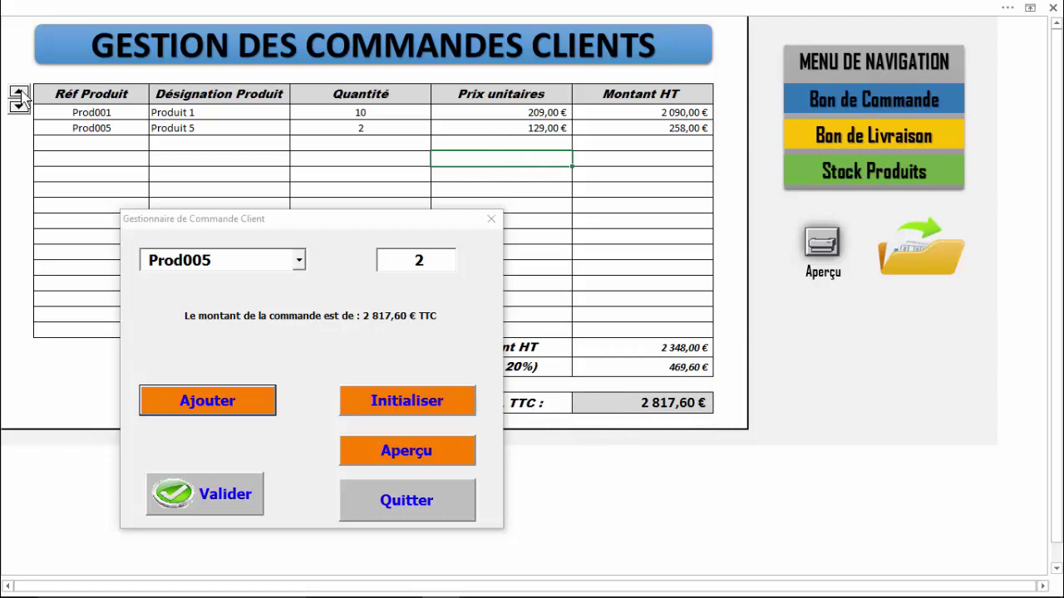
left_click(23, 95)
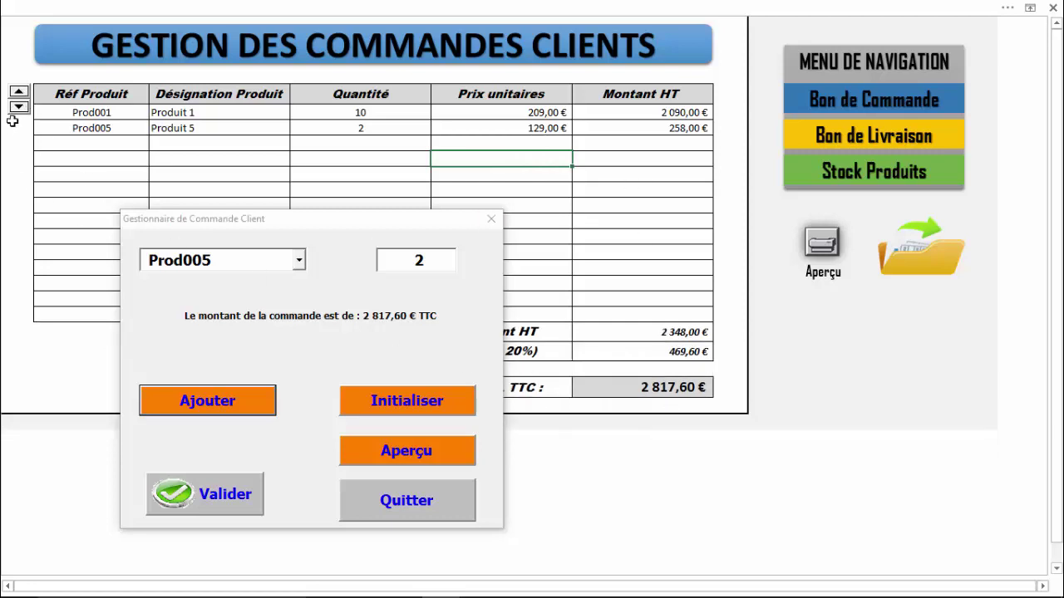
left_click(23, 110)
left_click(23, 110)
left_click(24, 110)
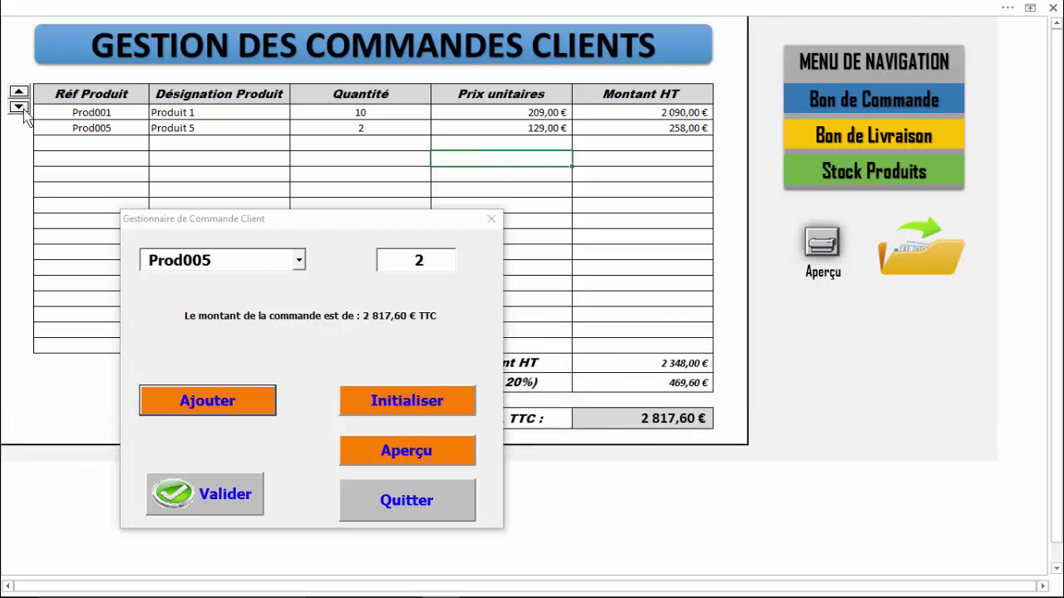
left_click(24, 110)
left_click(24, 109)
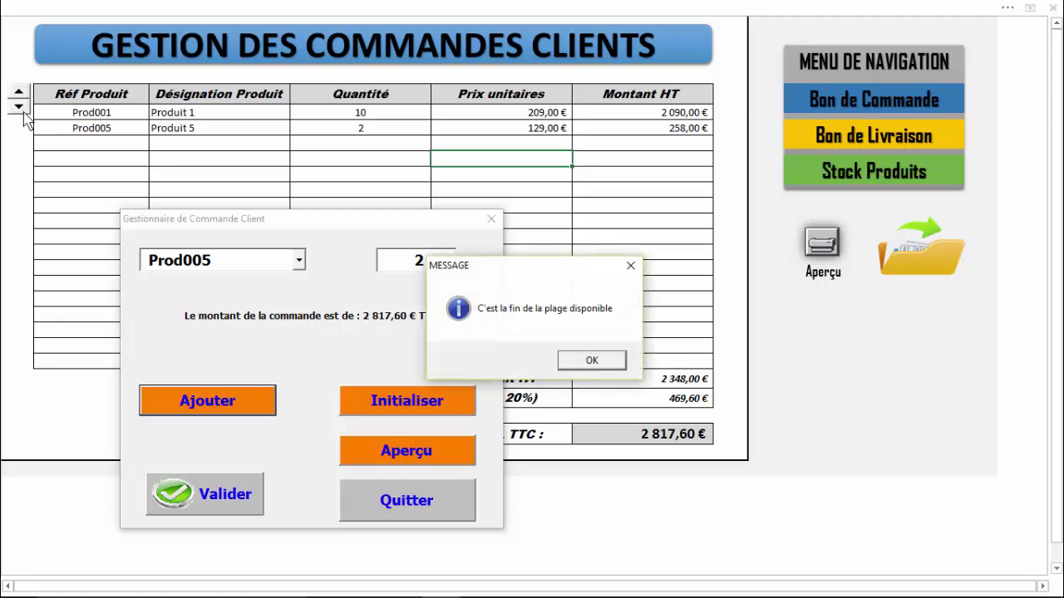
left_click(604, 360)
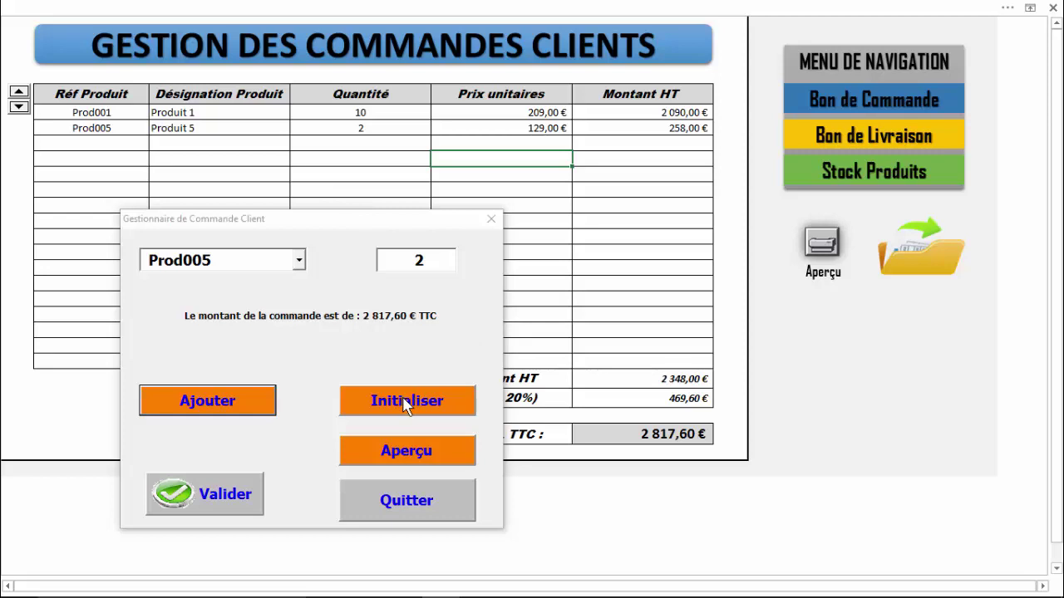
- Clear the order with Initialiser and close the order form with Quitter
left_click(405, 401)
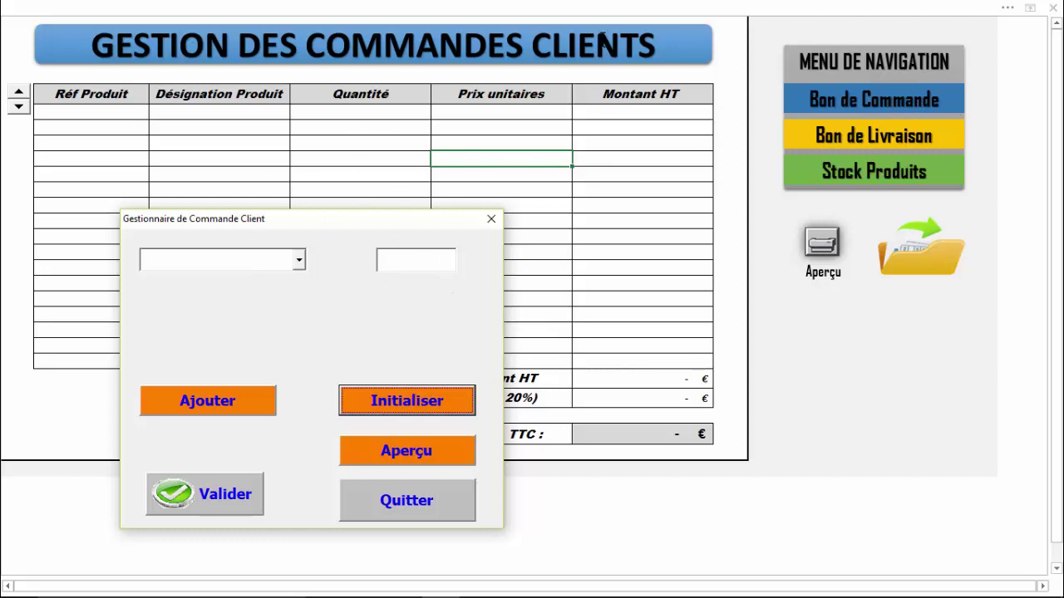
left_click(409, 505)
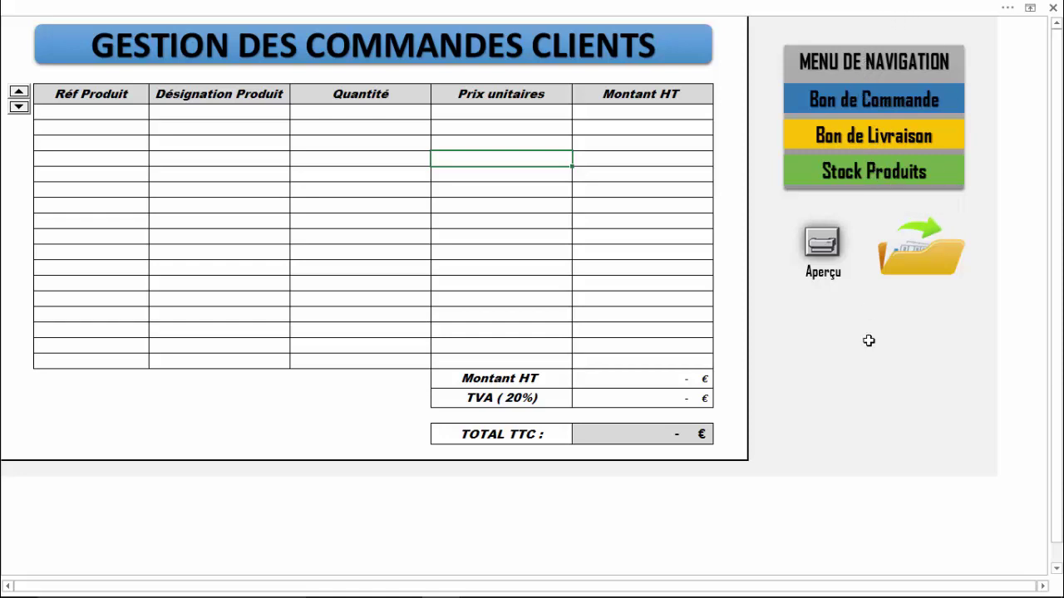
left_click(858, 381)
- Return to the navigation menu and open the stock situation overview listing Prod001–Prod010
left_click(860, 59)
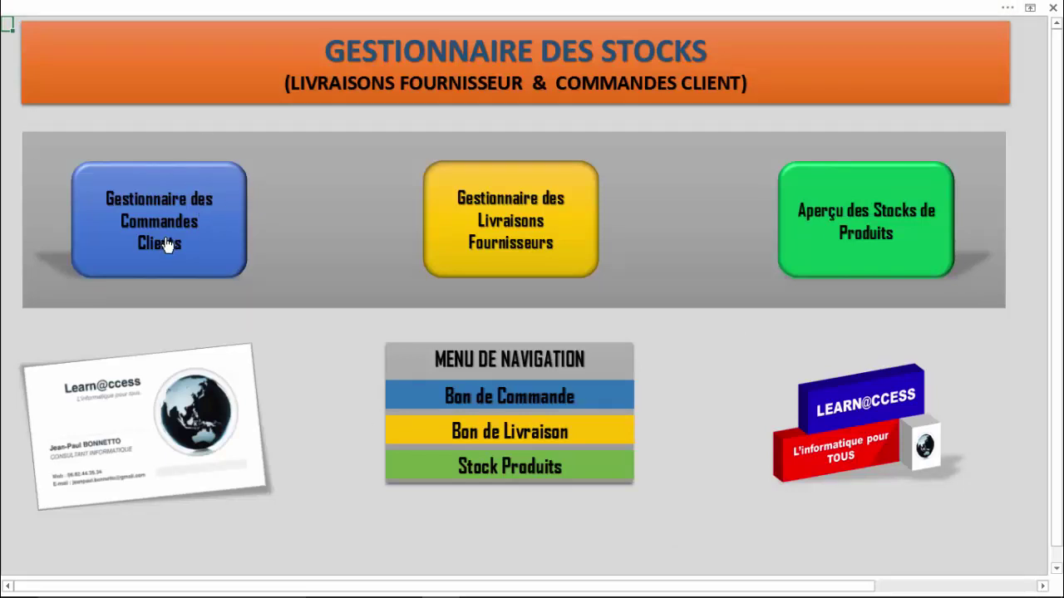
left_click(864, 235)
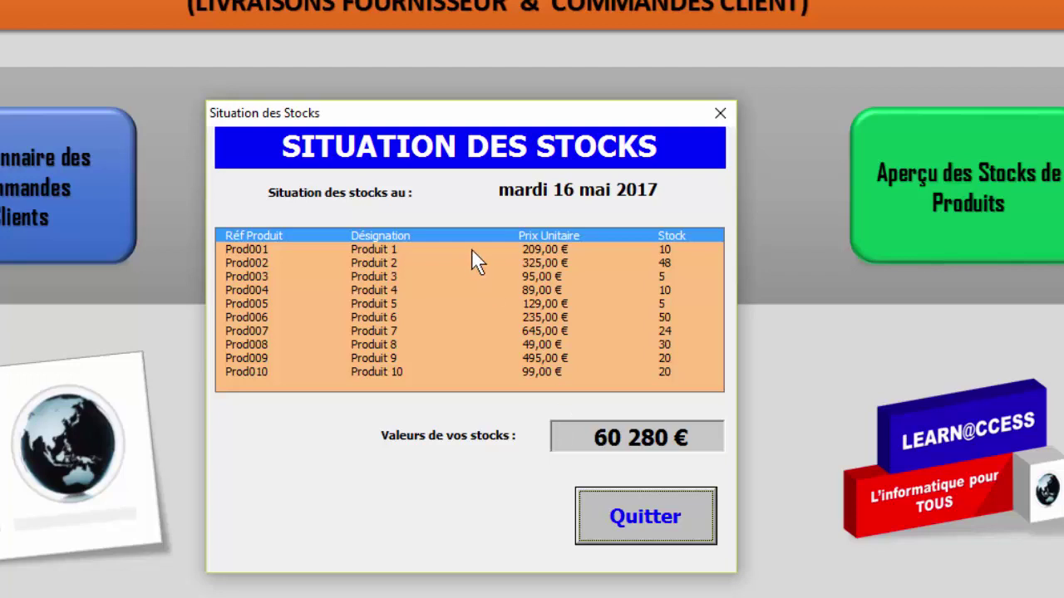
left_click_drag(477, 119, 467, 137)
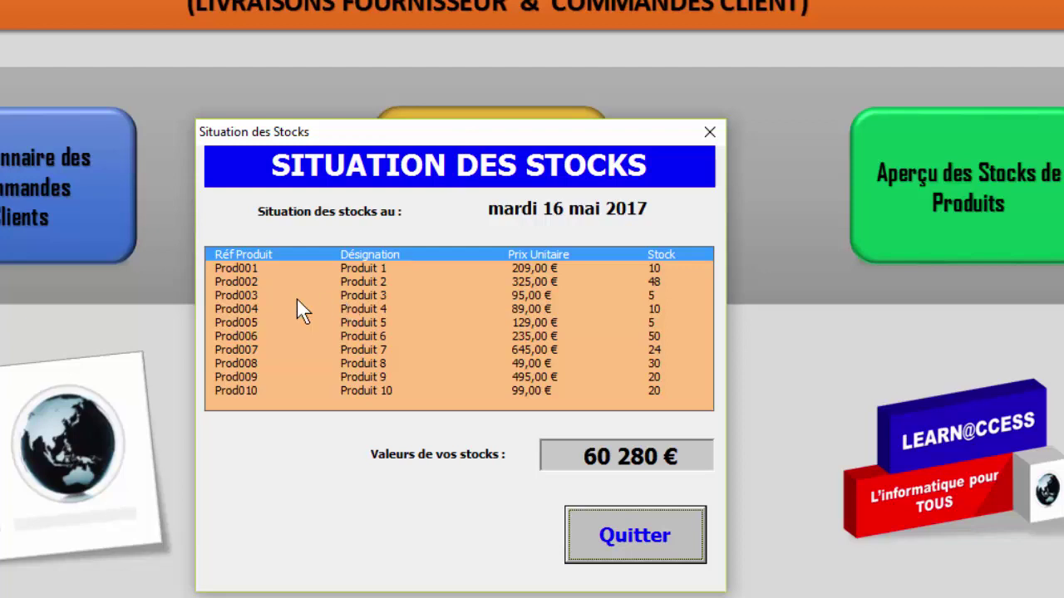
left_click_drag(452, 125, 453, 133)
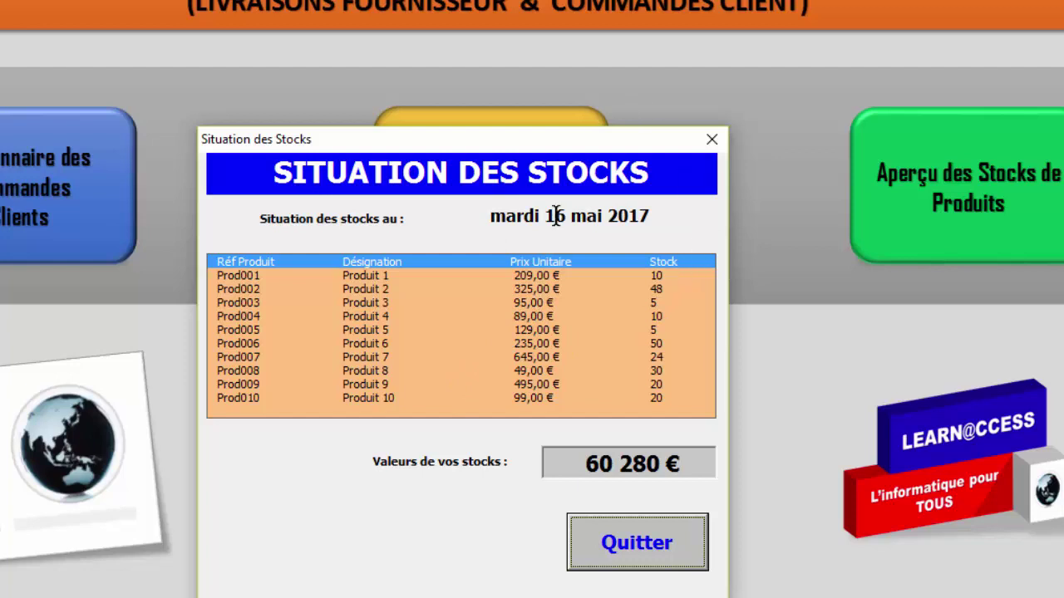
- Close the stock window, briefly open the order form with Prod003, then reopen and close the stock overview
left_click(630, 538)
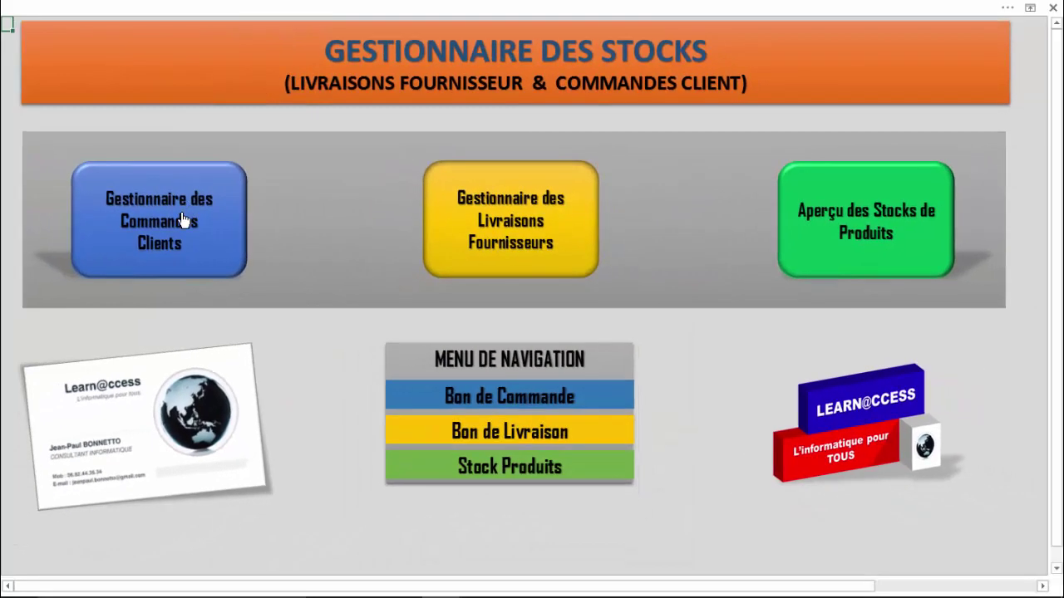
left_click(148, 209)
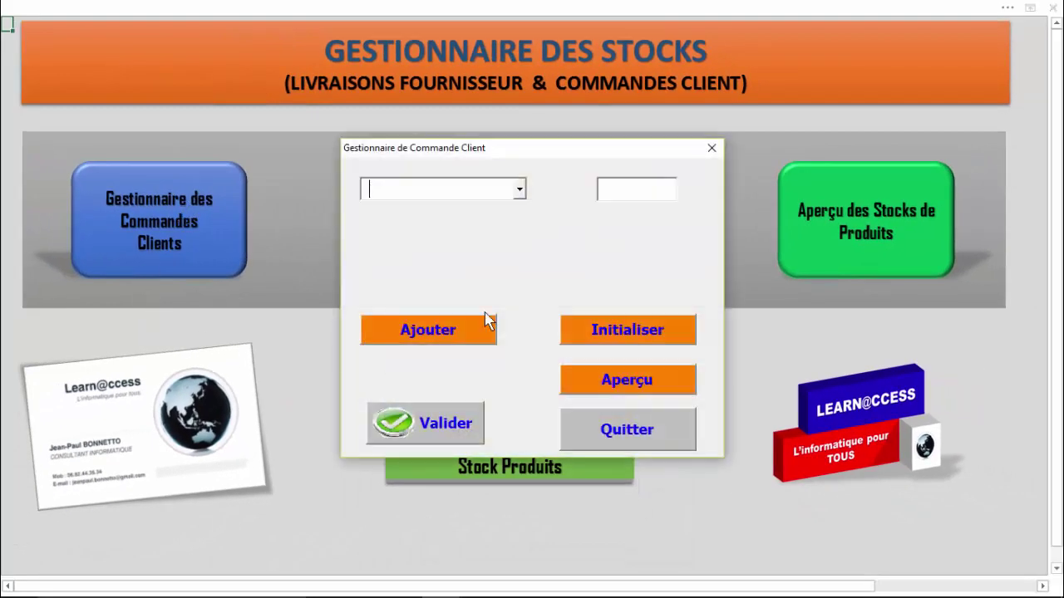
left_click(517, 191)
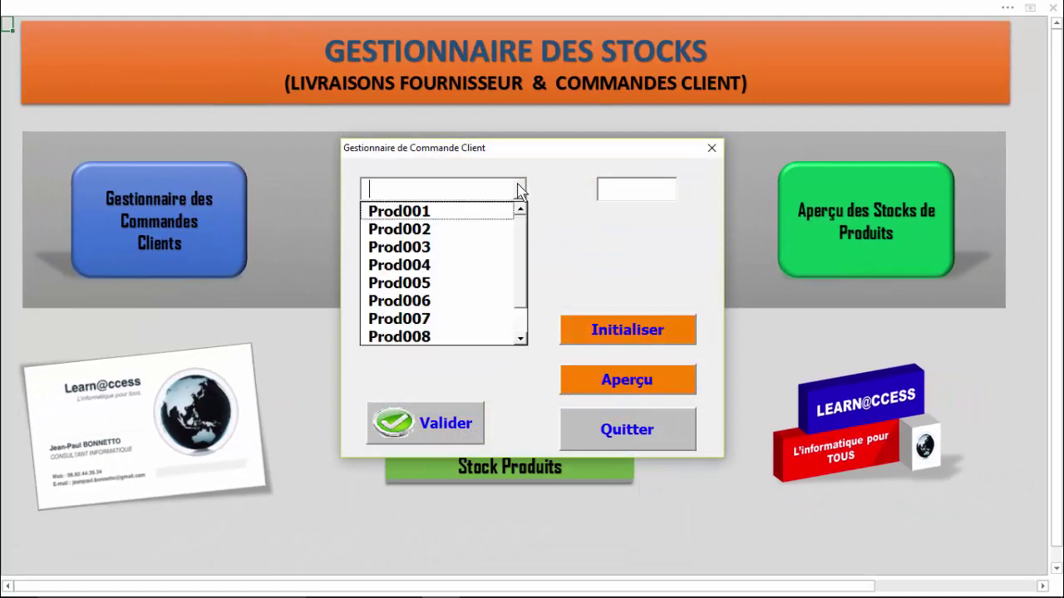
left_click(416, 254)
left_click(712, 148)
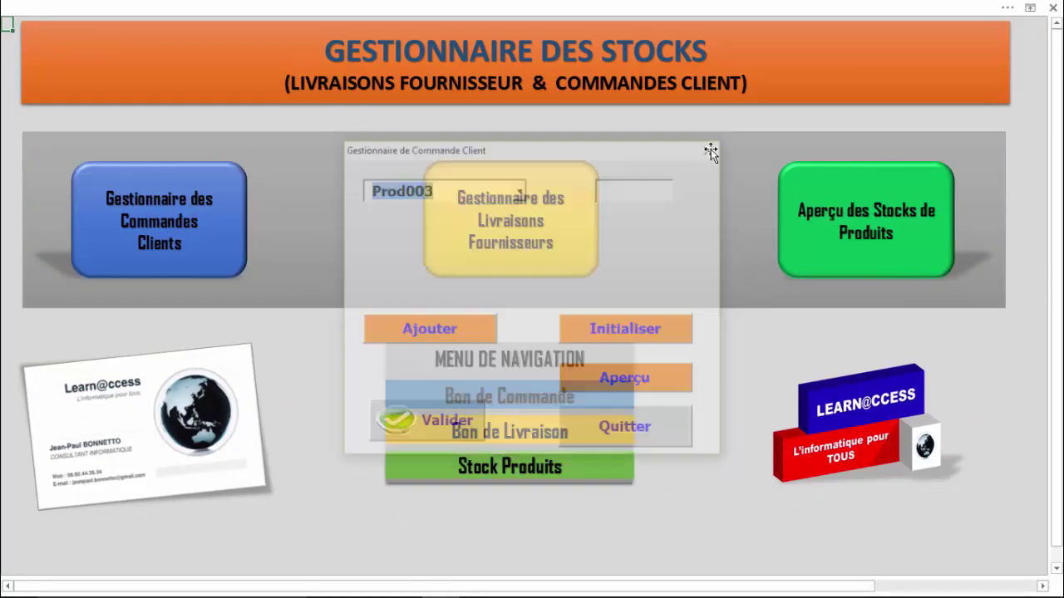
left_click(903, 248)
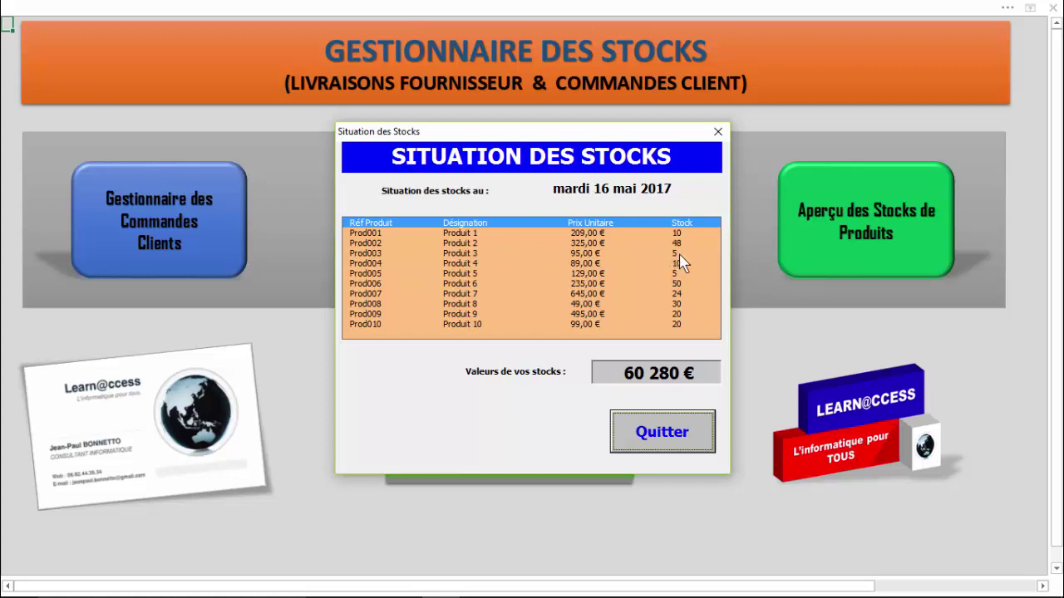
left_click(718, 131)
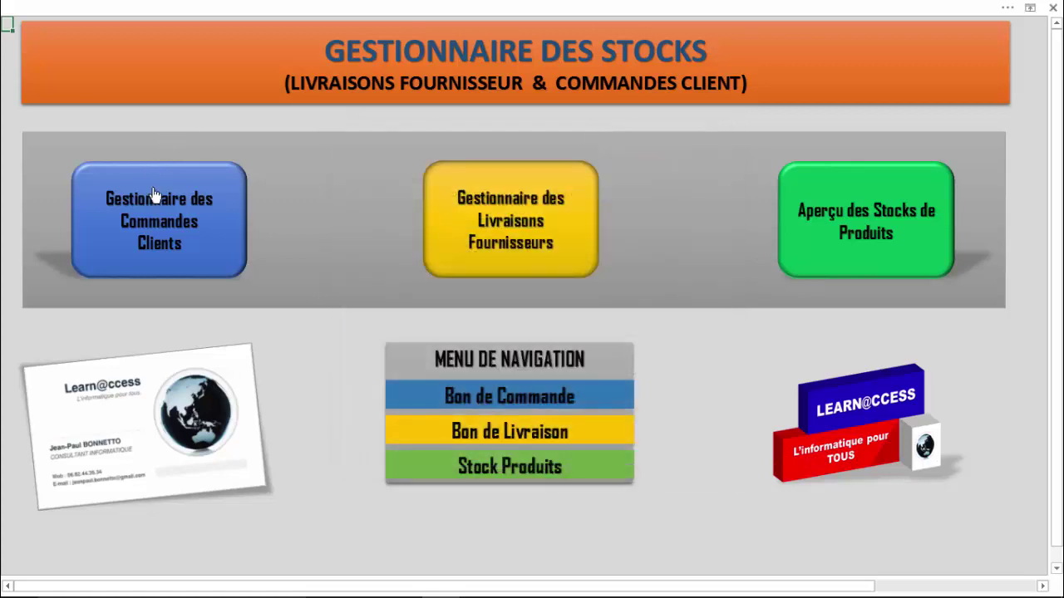
- Start a new order with Prod003 at quantity 5 and preview it on the order sheet
left_click(154, 195)
left_click(520, 189)
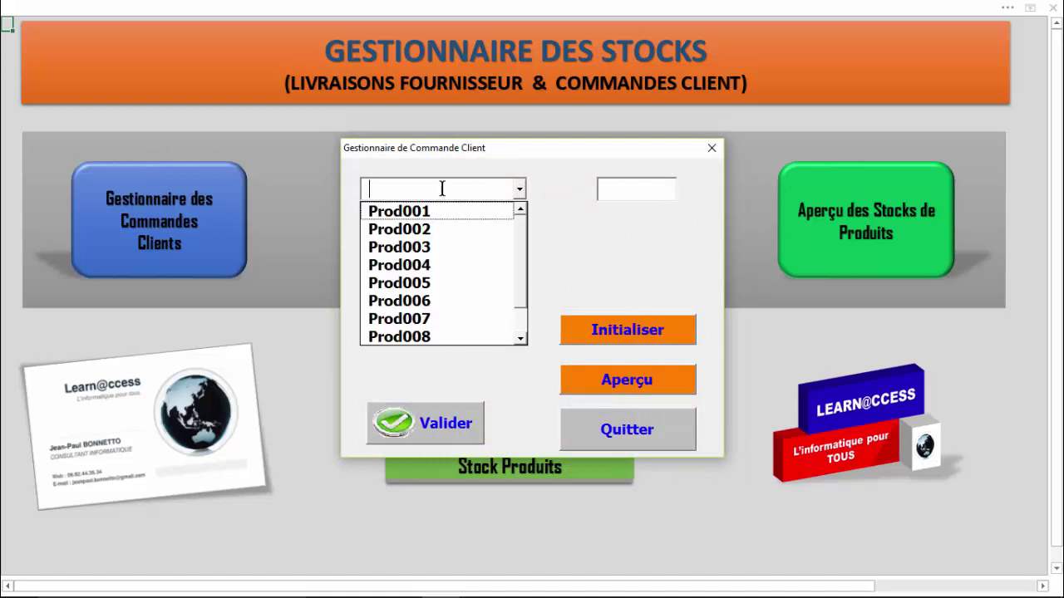
left_click(398, 246)
left_click(629, 201)
type("5")
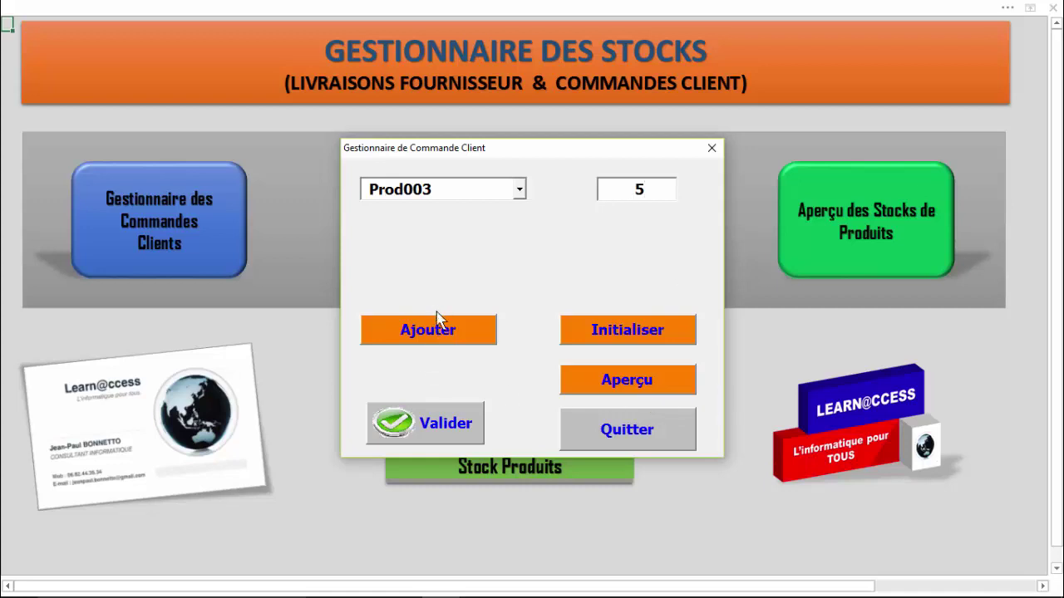
left_click(436, 337)
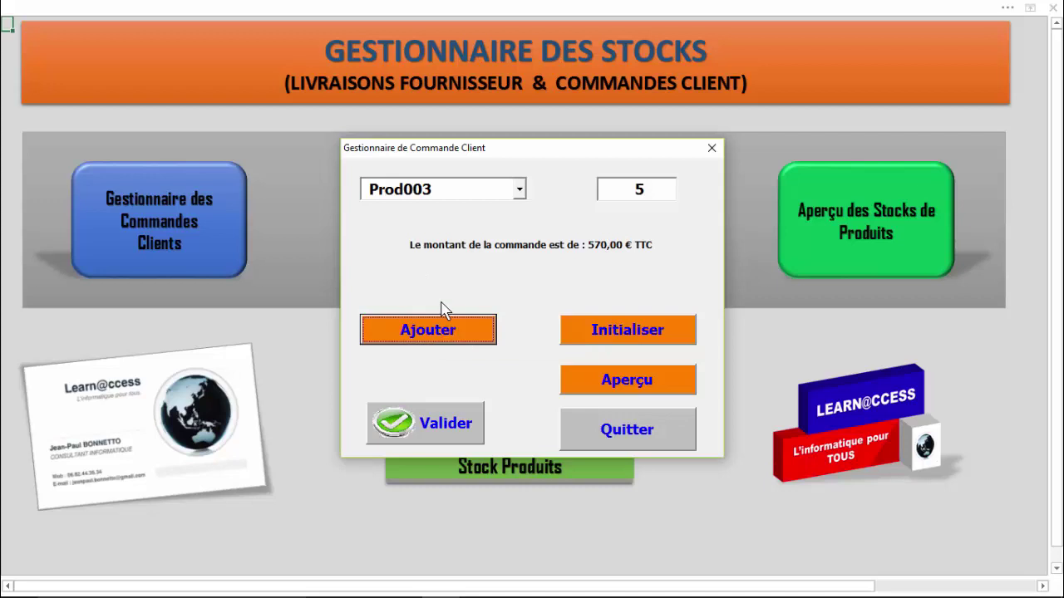
left_click(642, 386)
left_click_drag(568, 157, 471, 197)
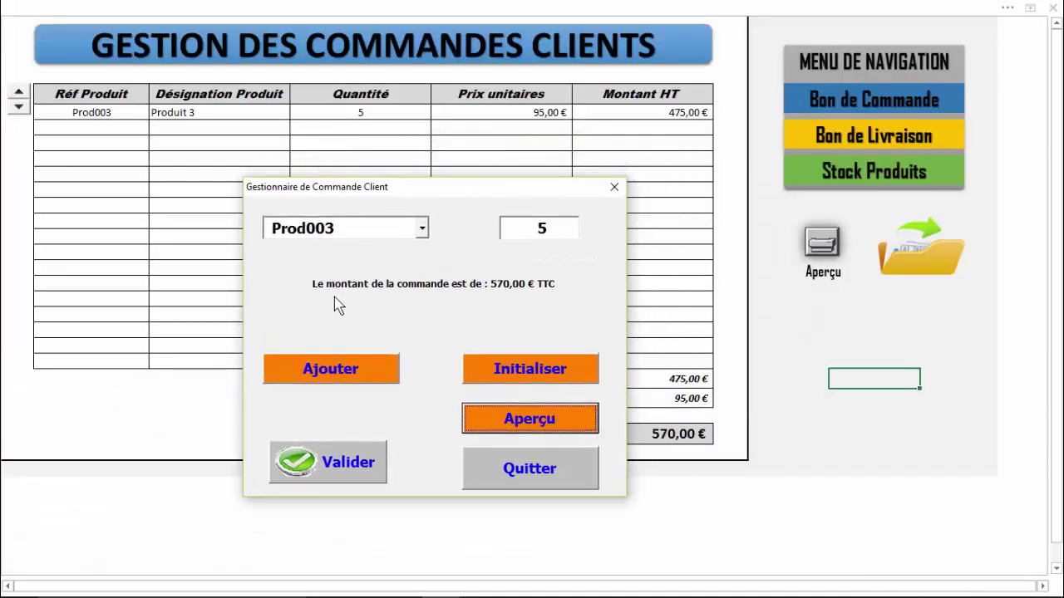
- Add a second Prod003 line of quantity 1, totalling 684,00 € TTC, and validate the order
left_click(422, 228)
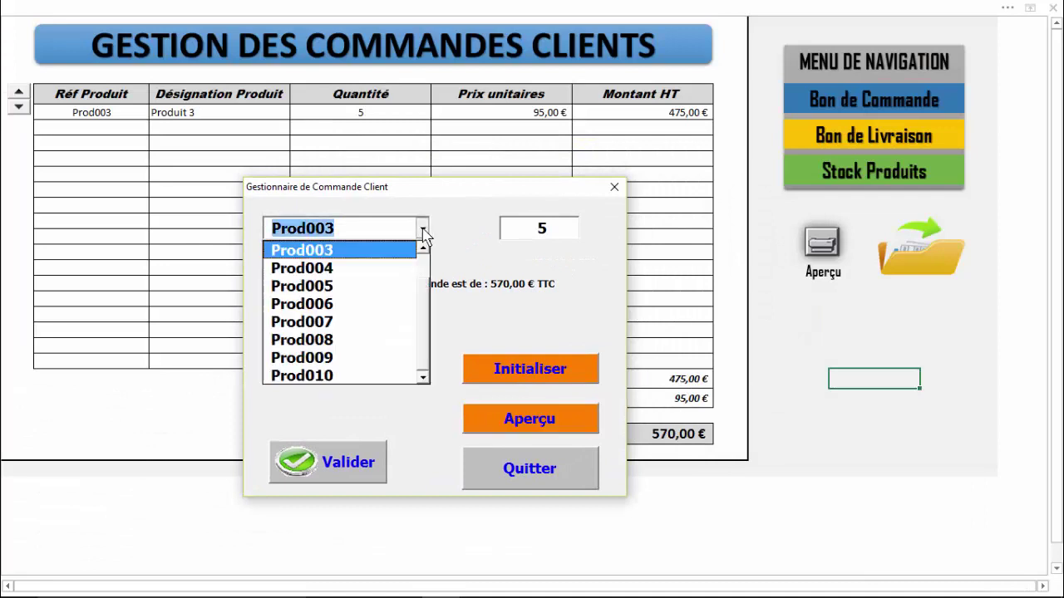
left_click(322, 252)
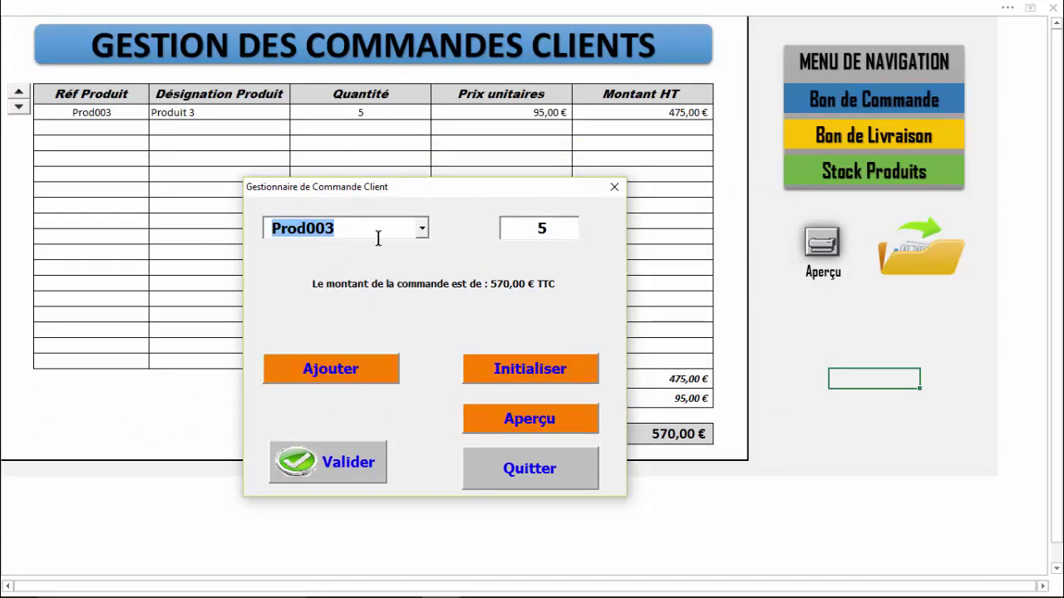
left_click(544, 227)
type("1")
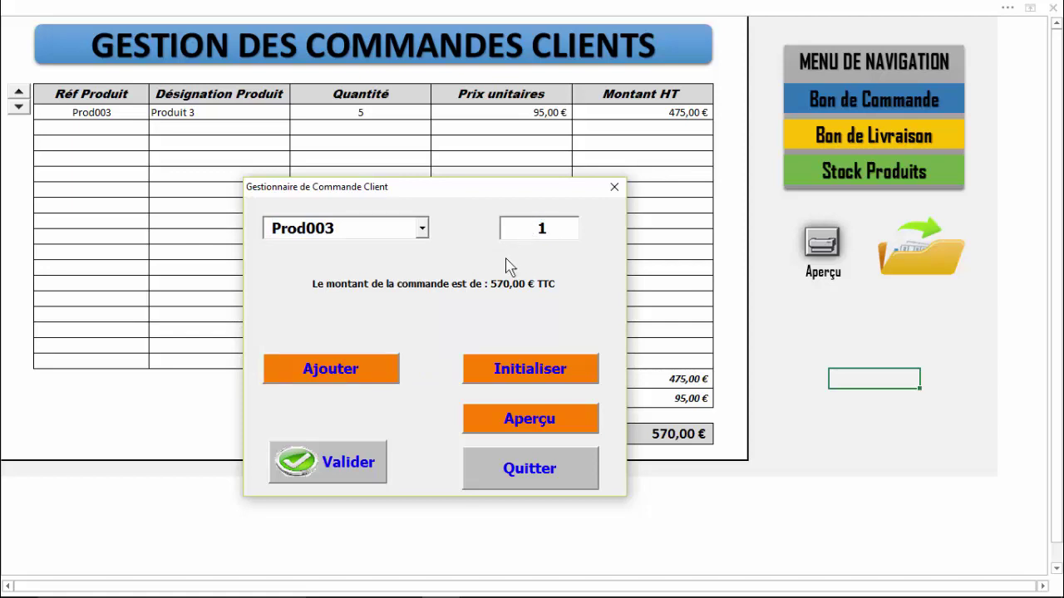
left_click(357, 360)
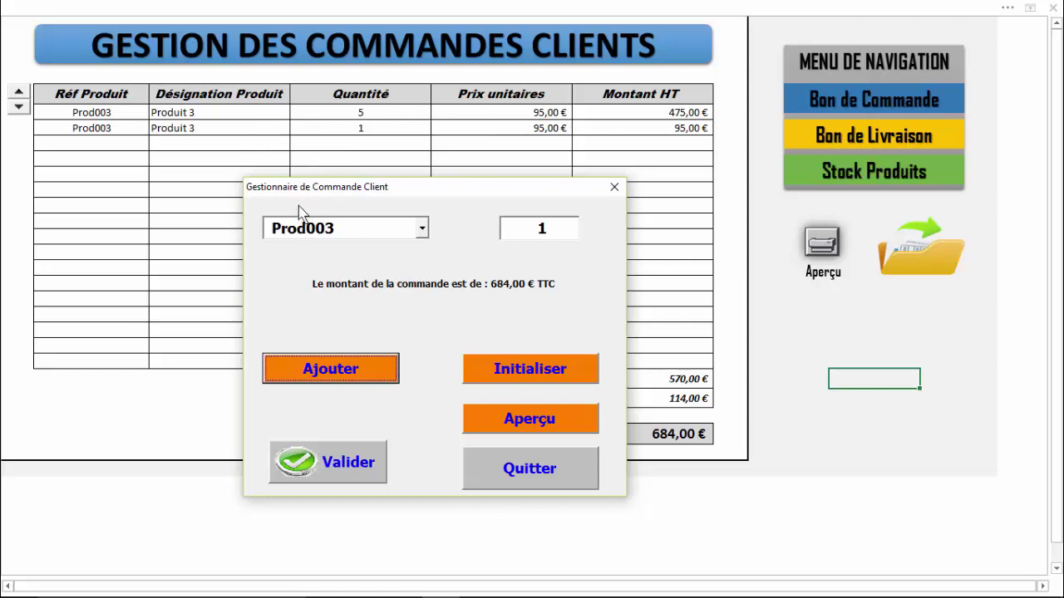
left_click(334, 462)
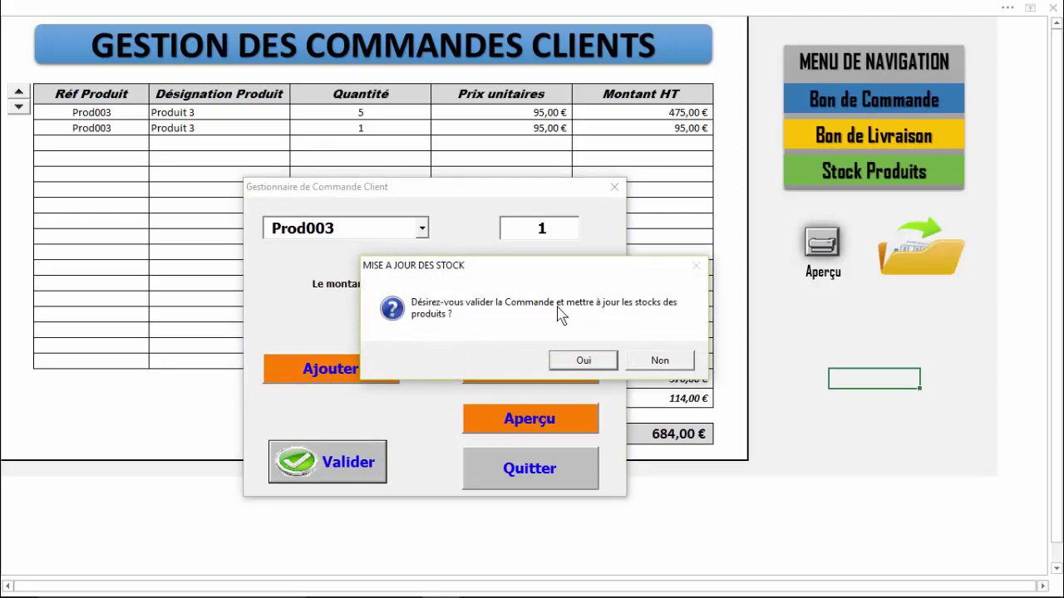
- Confirm the stock update, close the order form, and select the two Quantité cells
left_click(582, 360)
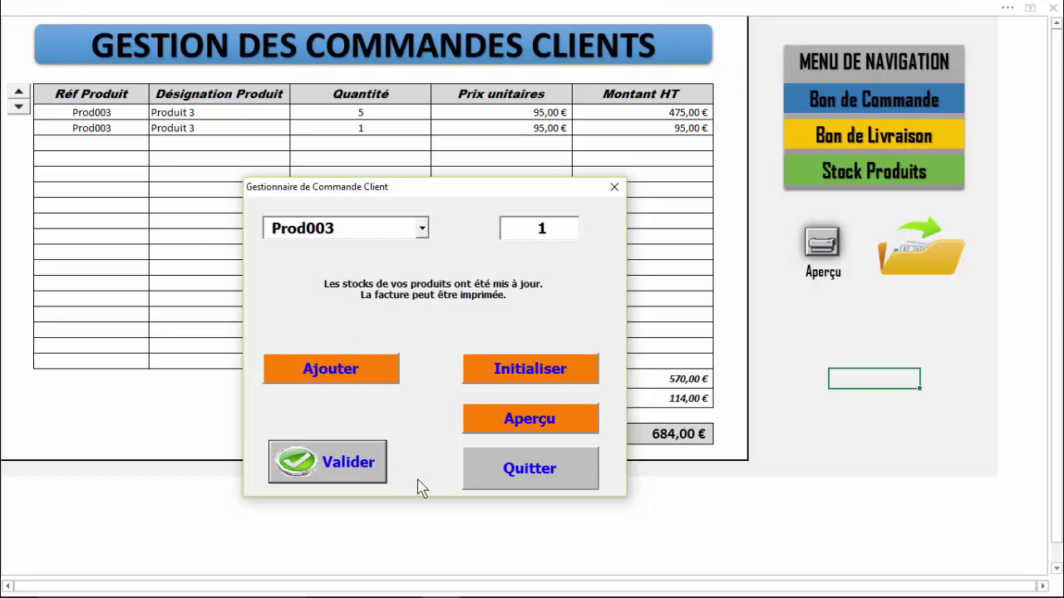
left_click(540, 474)
left_click(357, 112)
left_click(352, 127)
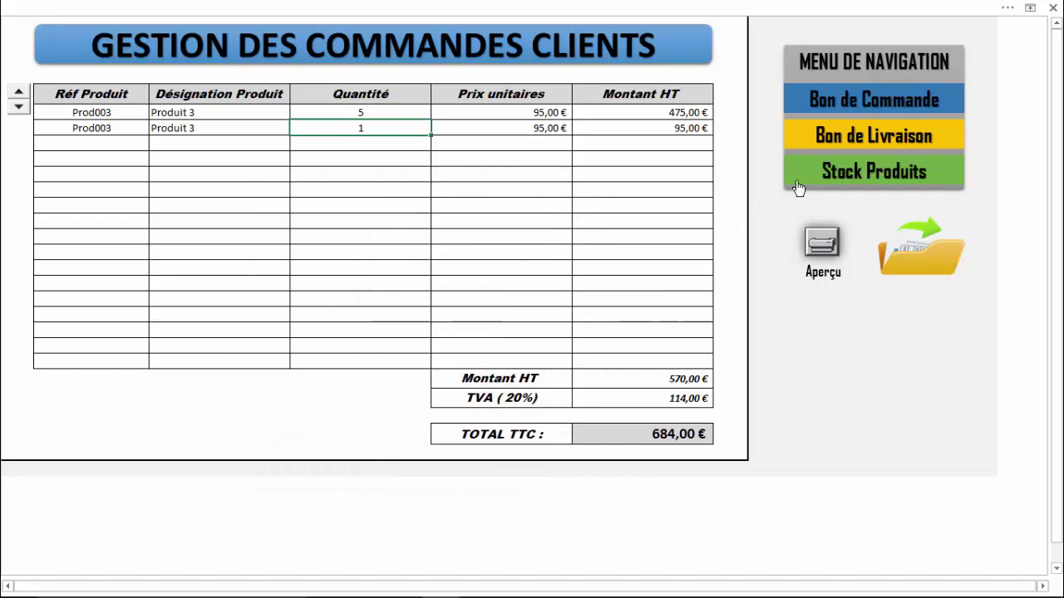
- Back on the menu, review the stock overview (Prod003 at -1, total 59 710 €) and close it
left_click(902, 58)
left_click(862, 217)
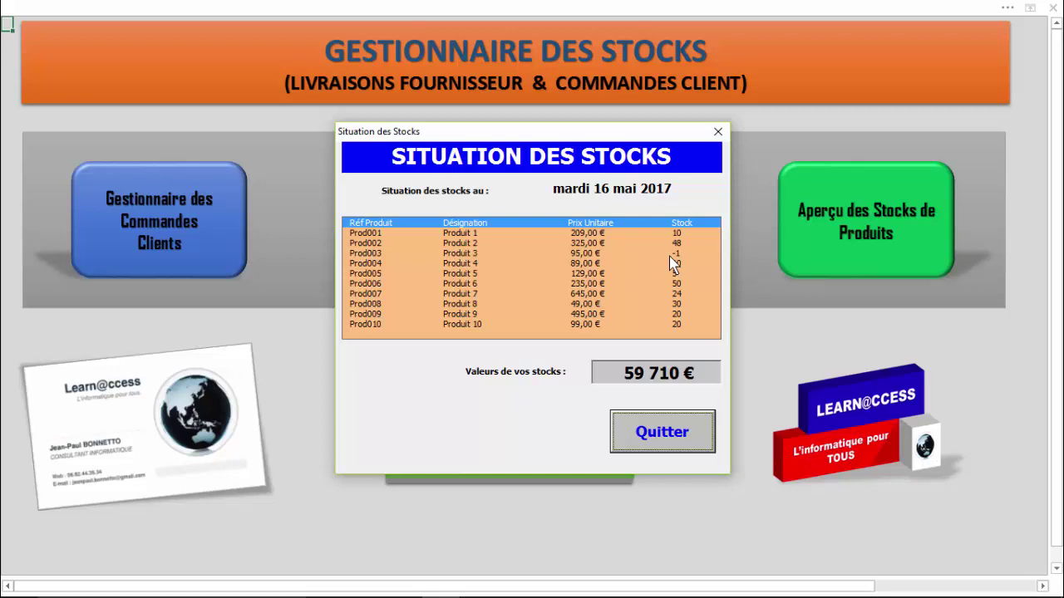
mouse_move(613, 133)
left_mouse_down()
mouse_move(551, 199)
mouse_move(492, 316)
left_mouse_up()
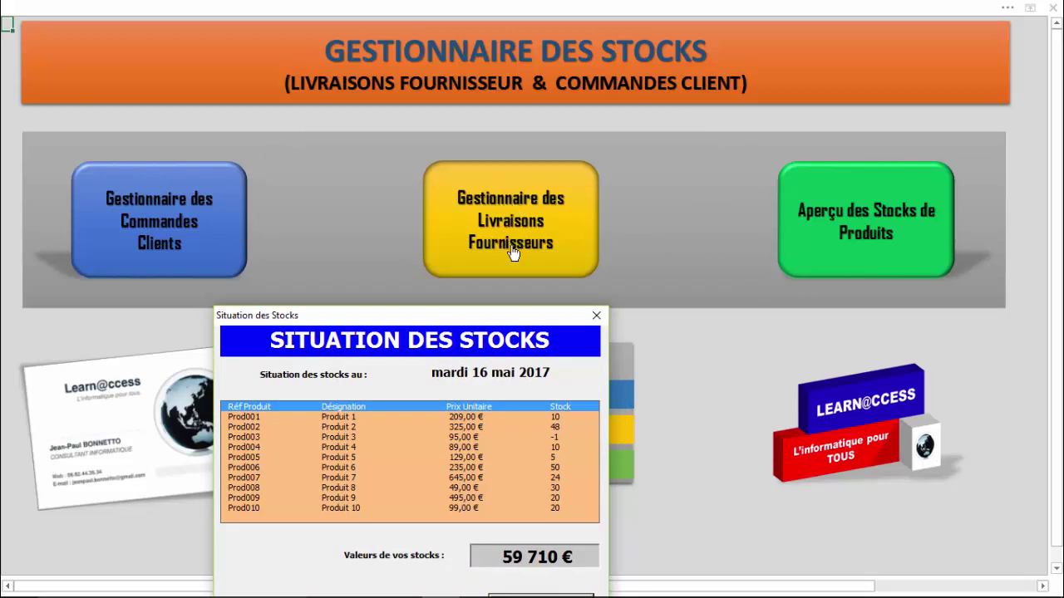
left_click(596, 315)
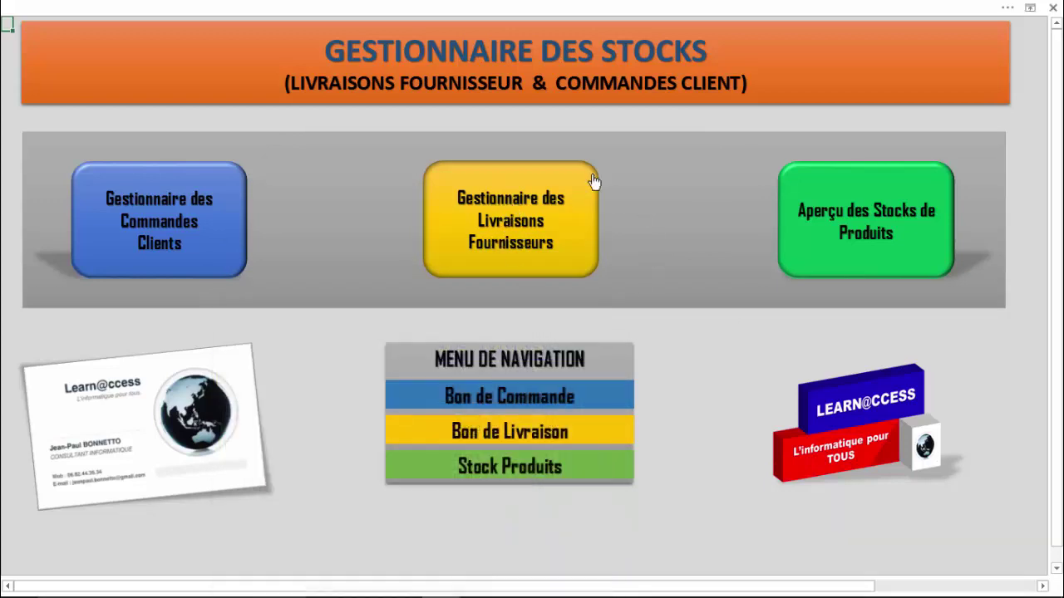
- Open the supplier delivery form and add a Prod003 line with quantity 10
left_click(510, 231)
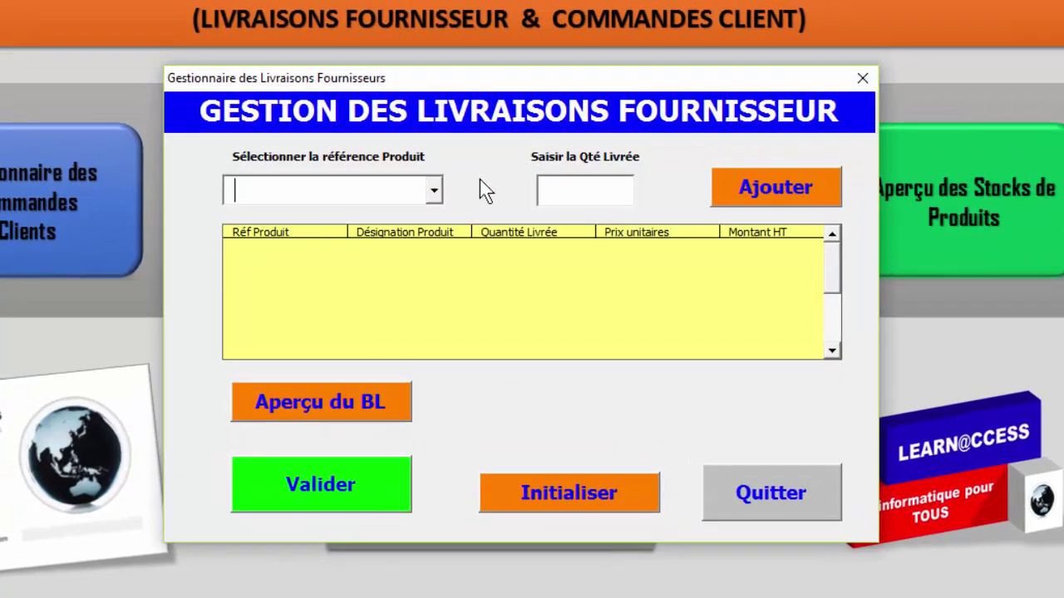
left_click(429, 187)
left_click(296, 266)
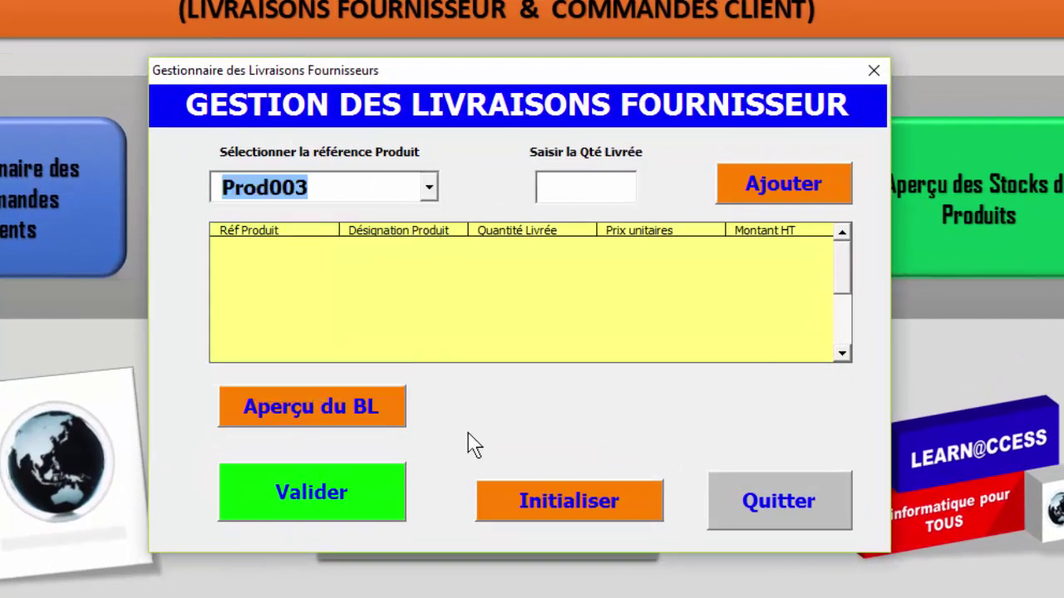
left_click(563, 191)
type("10")
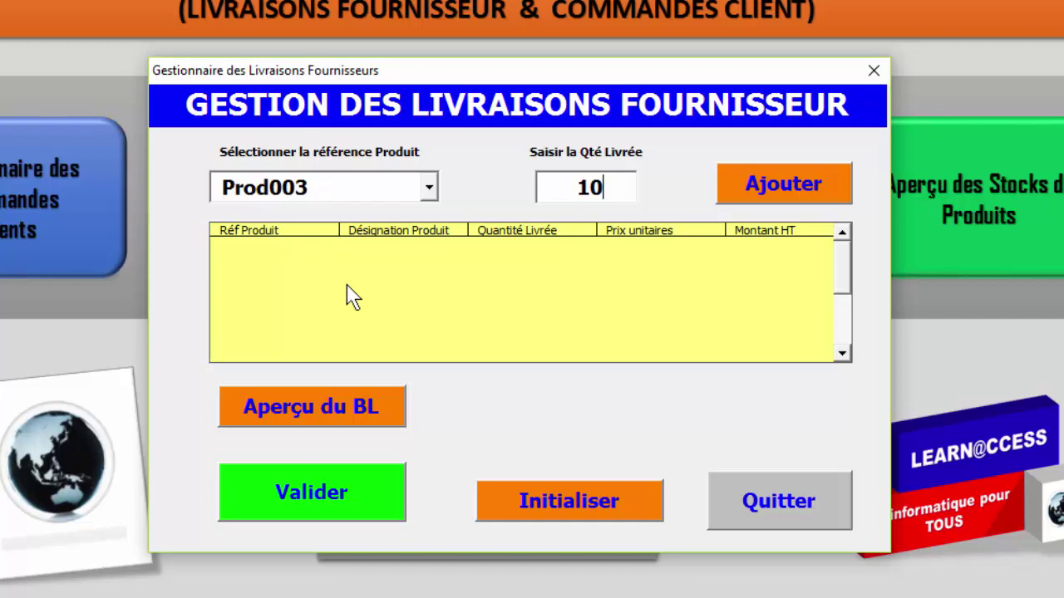
left_click(760, 184)
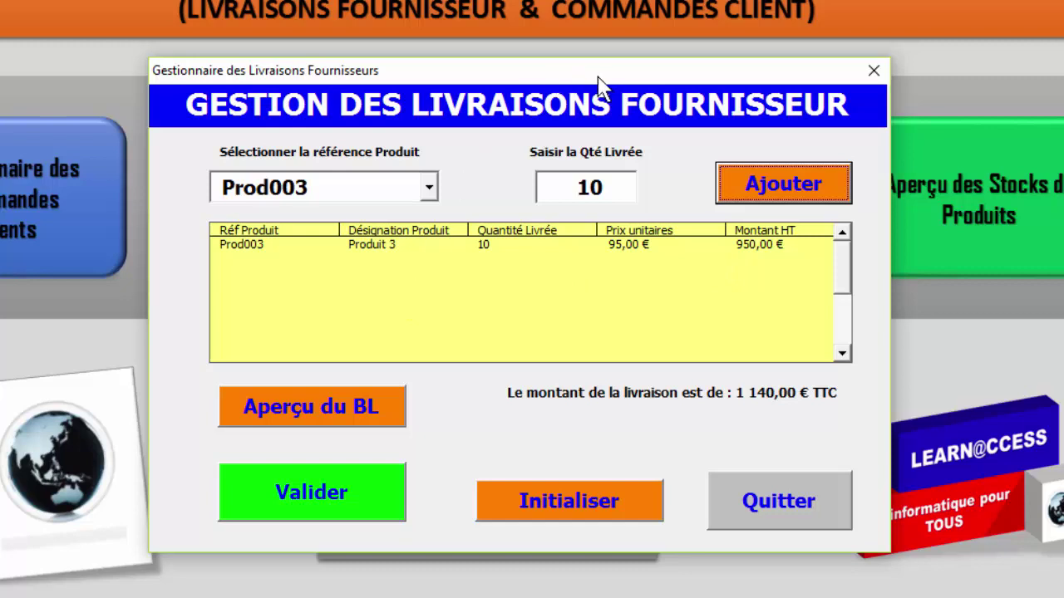
left_click_drag(592, 74, 485, 128)
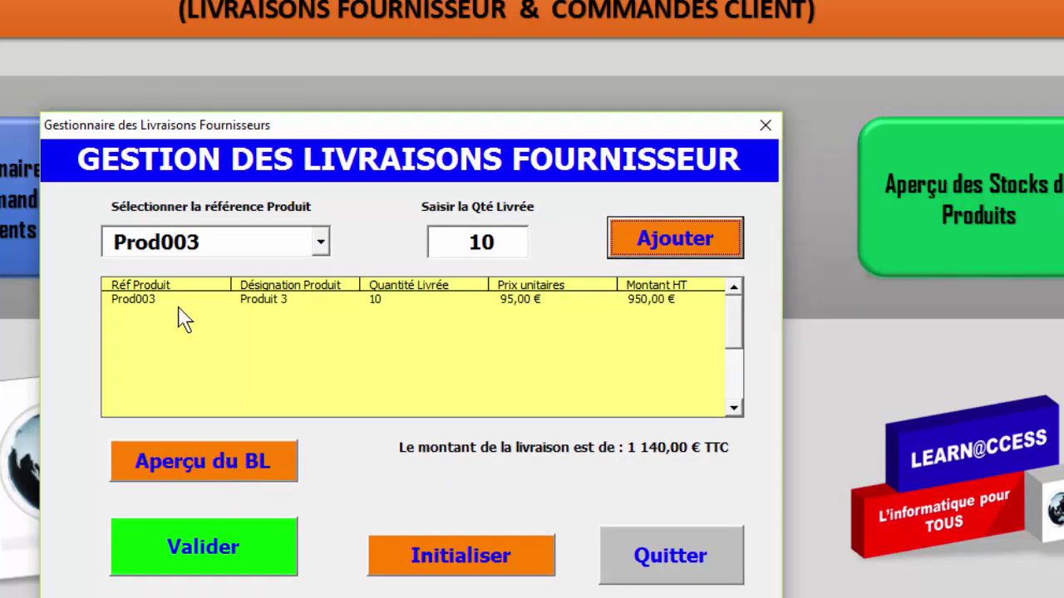
- Add a Prod005 line with quantity 1 and preview the 1 294,80 € TTC delivery note
left_click(320, 242)
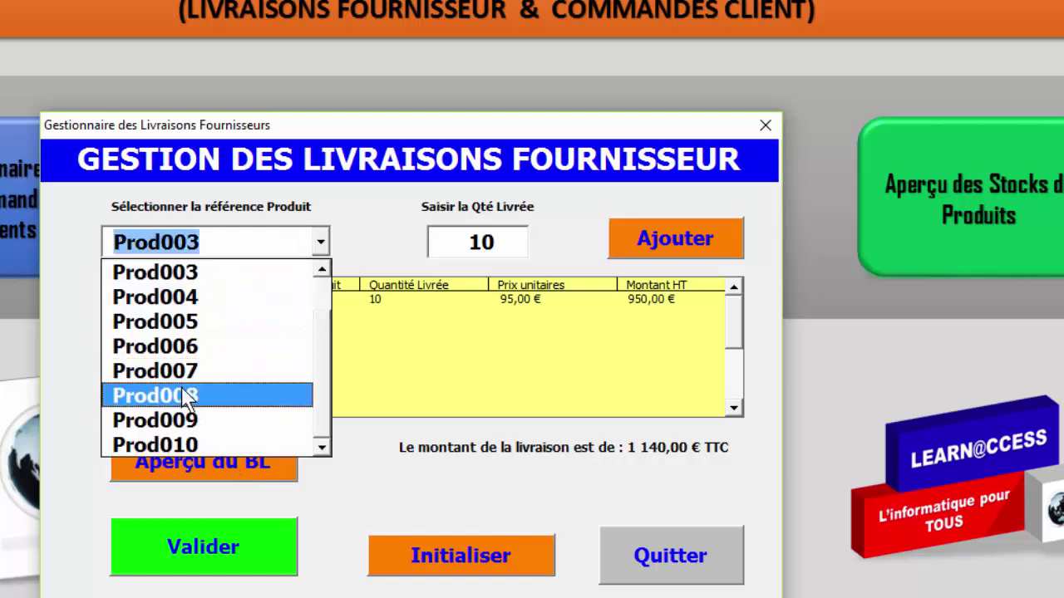
left_click(177, 321)
double_click(452, 240)
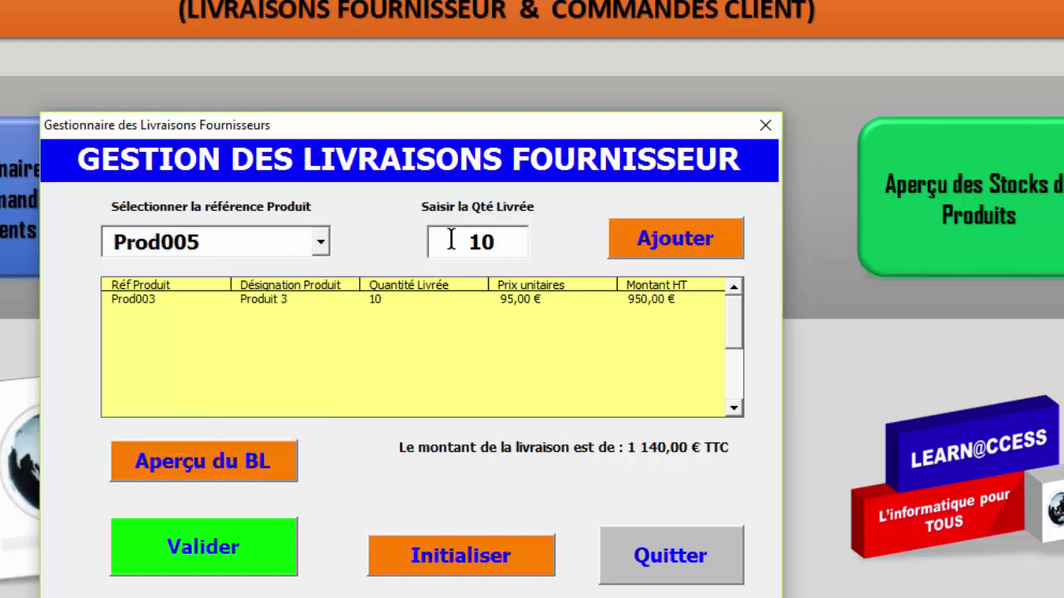
type("1")
left_click(669, 238)
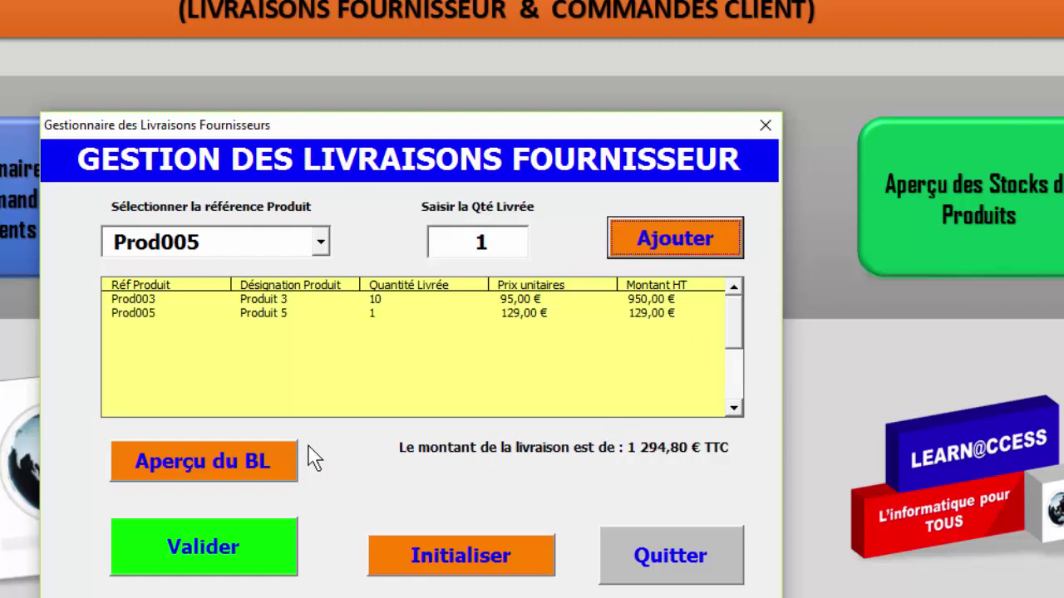
left_click(196, 464)
mouse_move(399, 125)
left_mouse_down()
mouse_move(329, 347)
mouse_move(276, 212)
left_mouse_up()
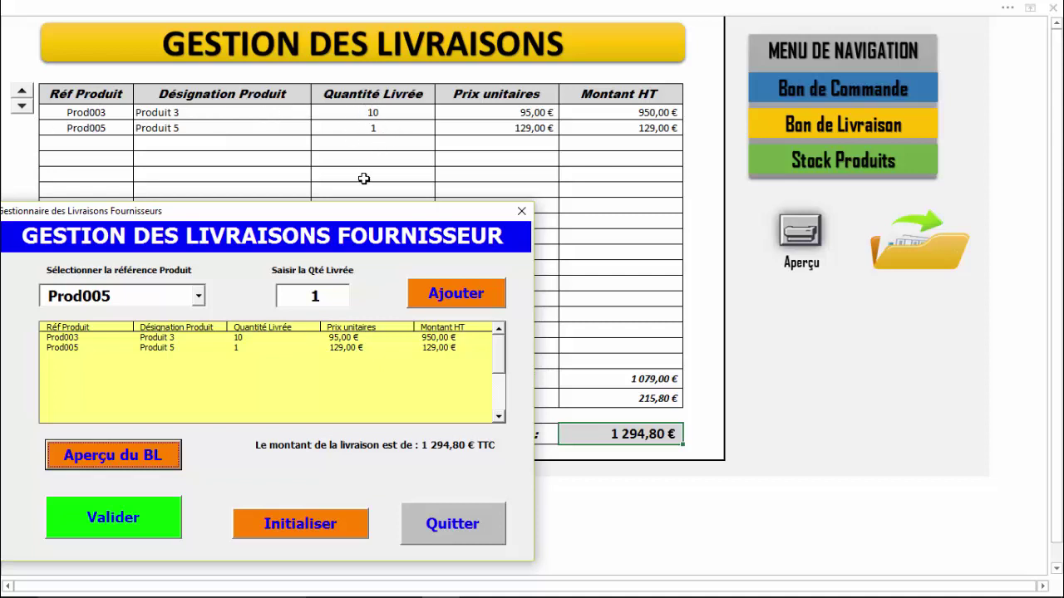
- Validate the Prod003 ×10 and Prod005 ×1 delivery, confirm the stock update, and close the form
left_click_drag(349, 220, 423, 142)
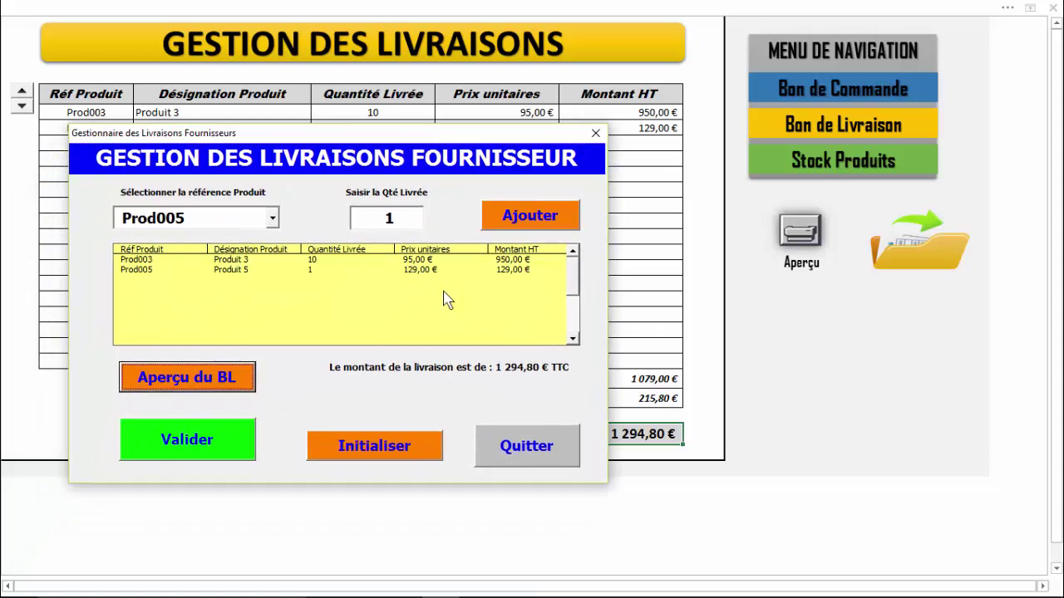
left_click(204, 441)
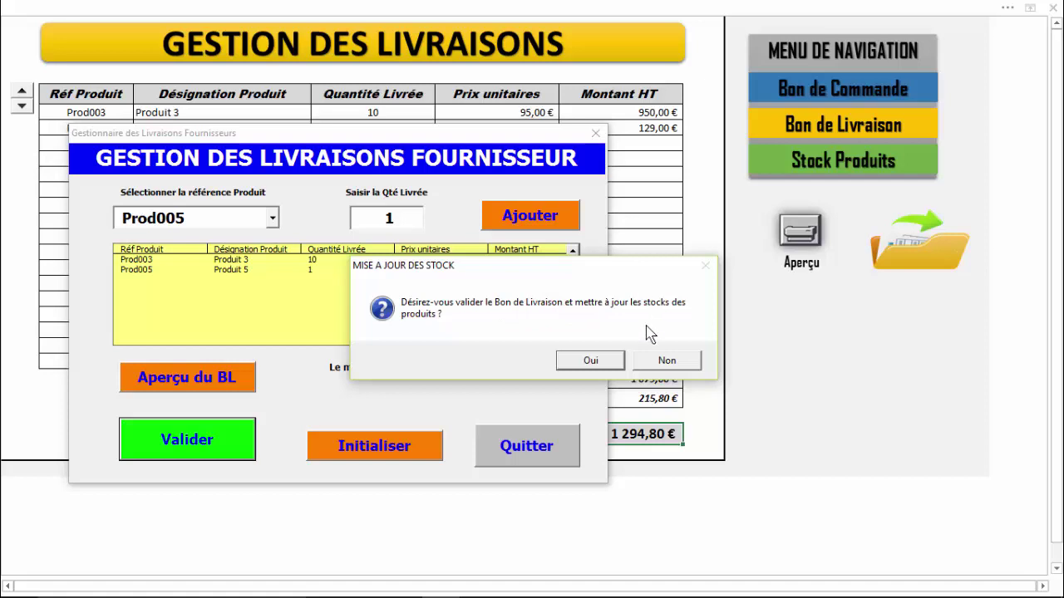
left_click(590, 362)
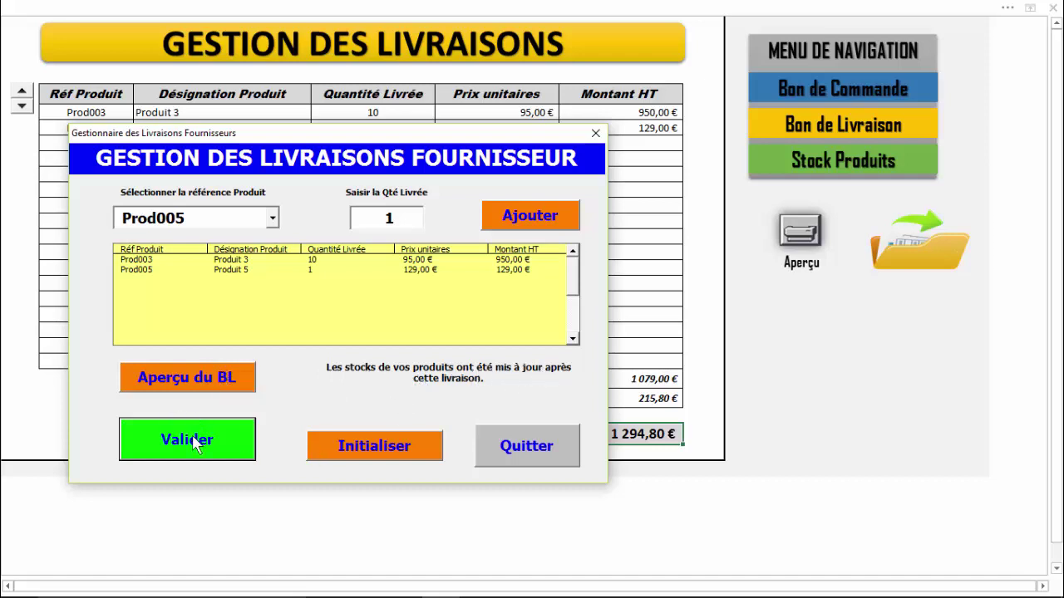
left_click(528, 456)
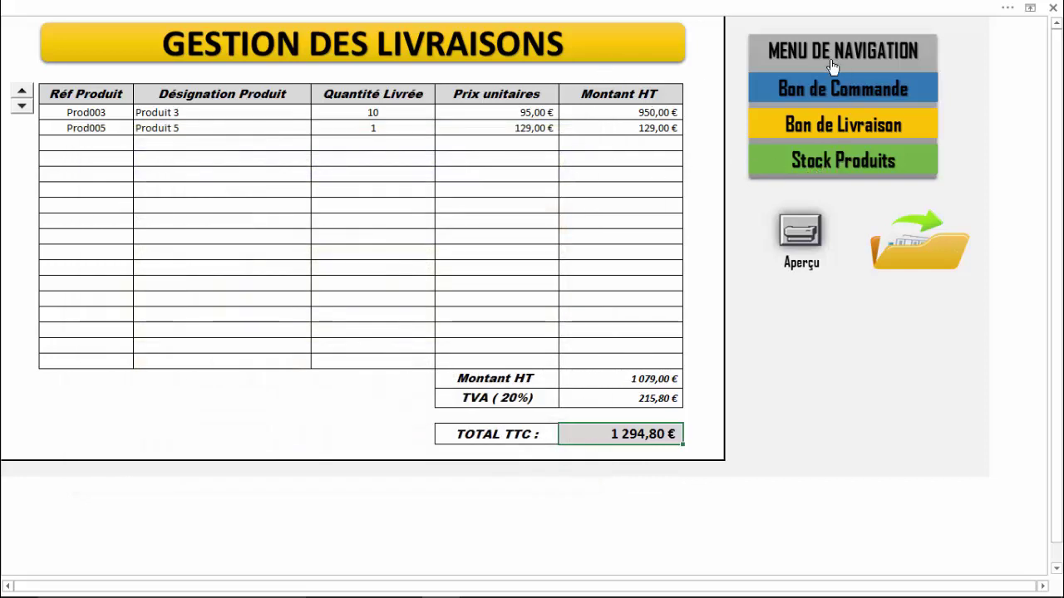
- Confirm in the stock catalogue that Prod003 now stands at 9 and Prod005 at 6, then return home
left_click(845, 166)
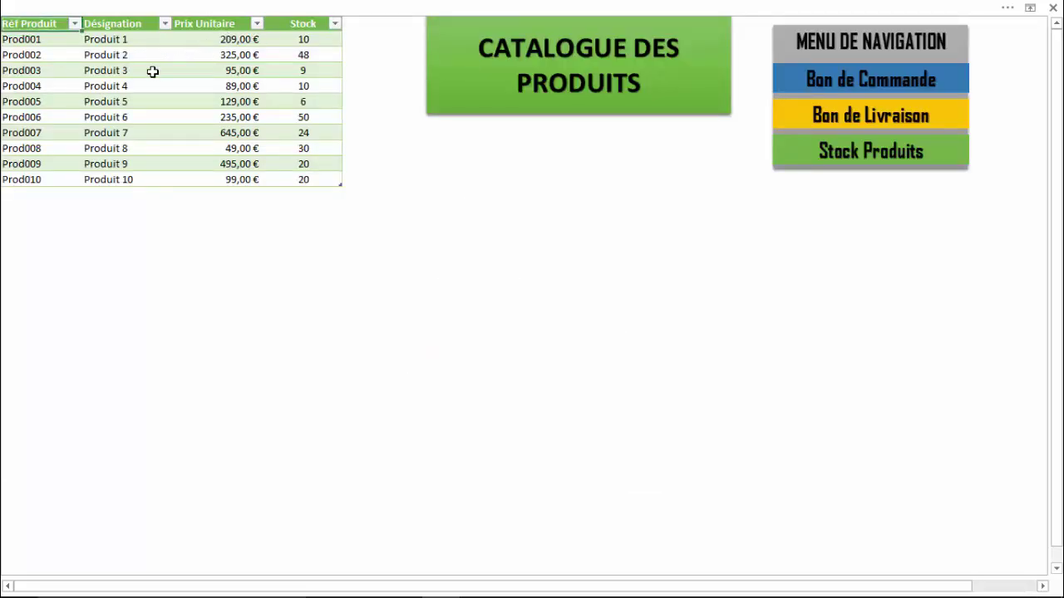
left_click(249, 55)
left_click(300, 68)
left_click(242, 71)
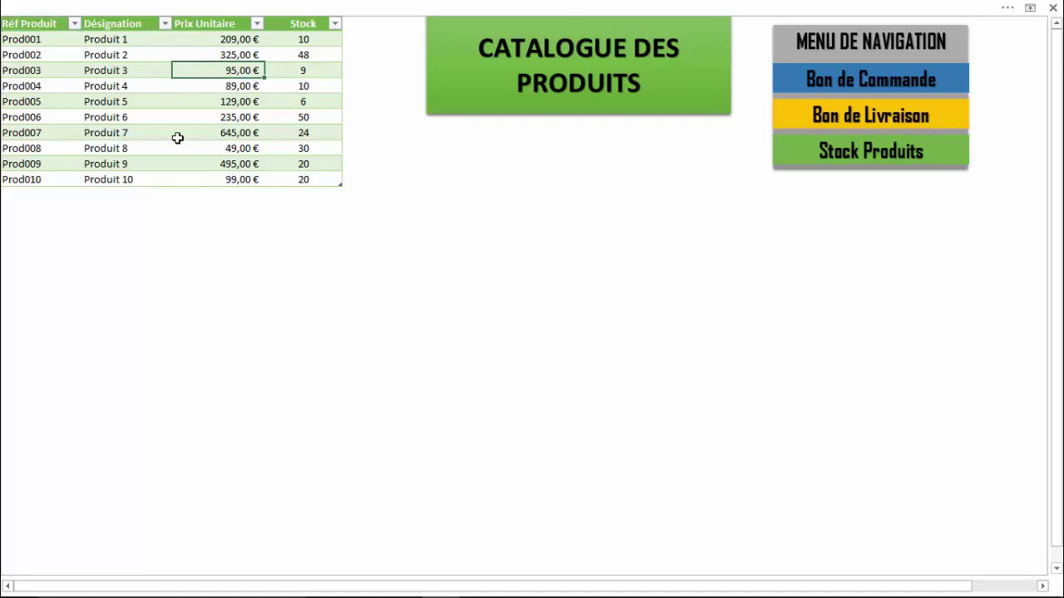
left_click(303, 73)
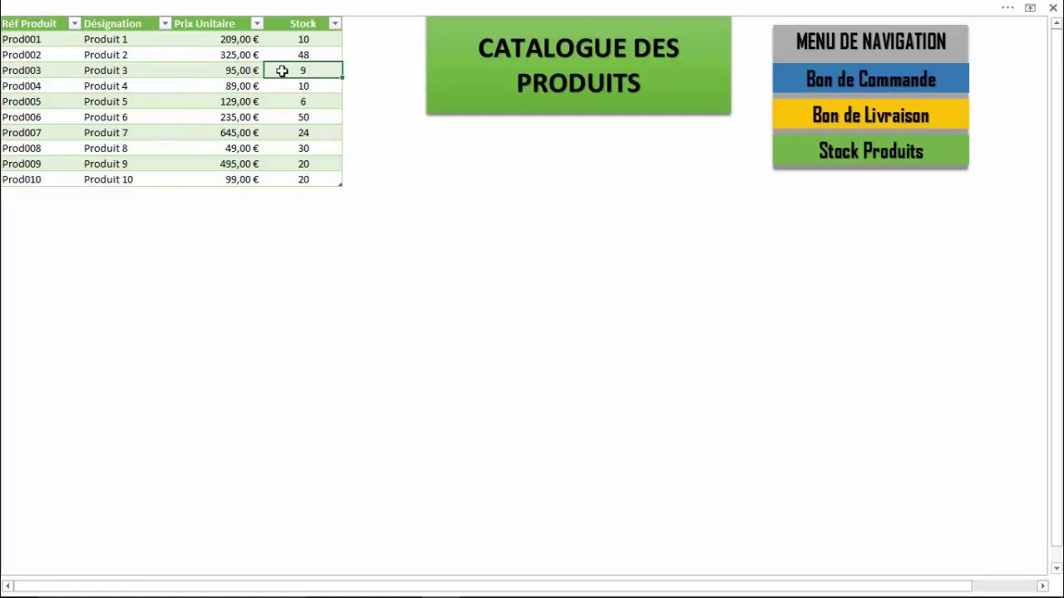
left_click(48, 104)
left_click(295, 102)
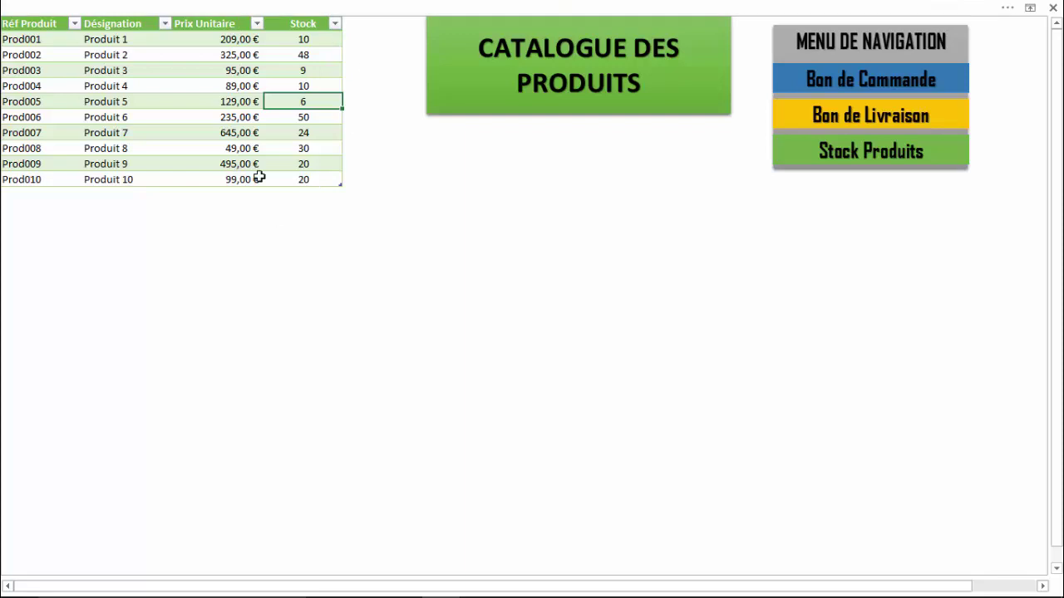
left_click(831, 43)
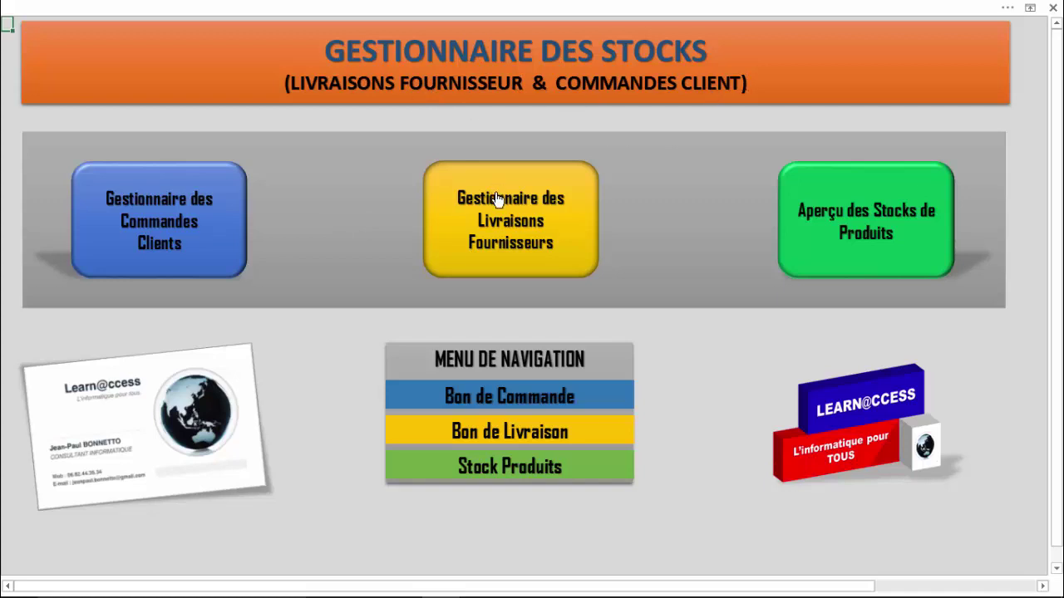
- Review the 60 789 € stock situation summary, then go to the Gestion des Livraisons sheet
left_click(866, 215)
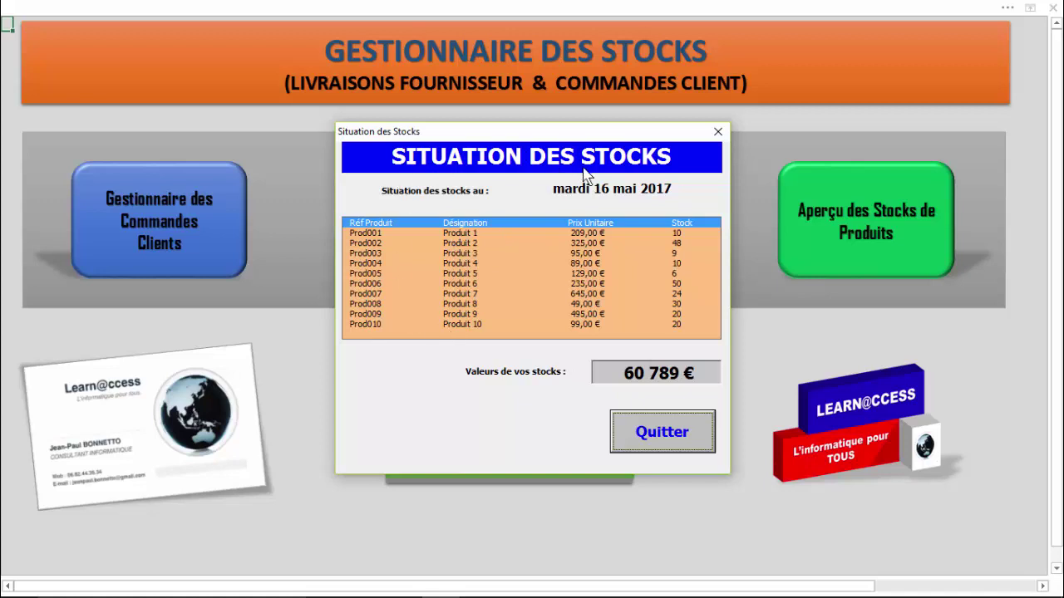
left_click(666, 435)
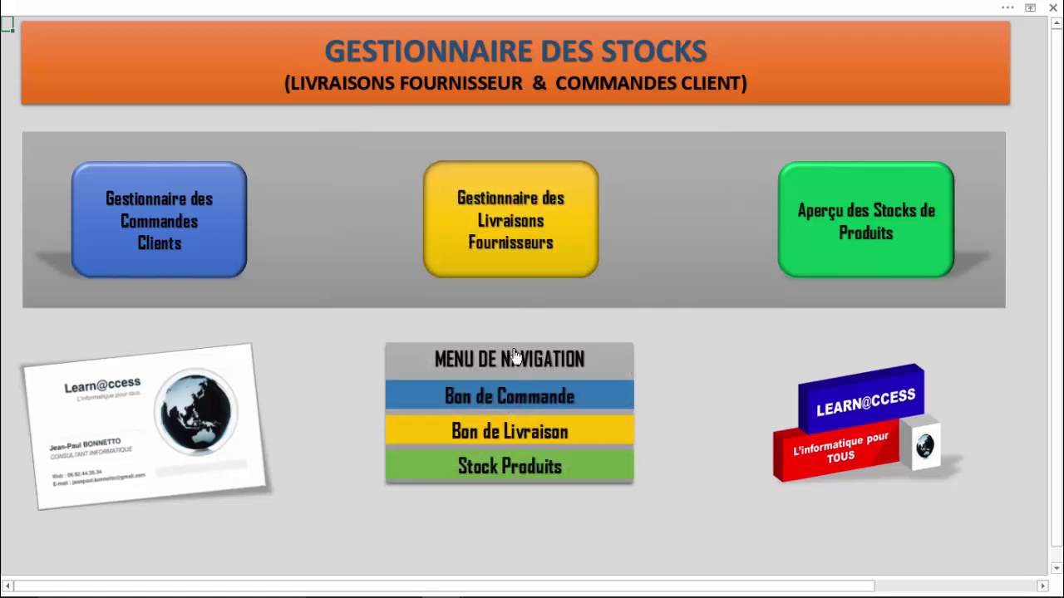
left_click(513, 432)
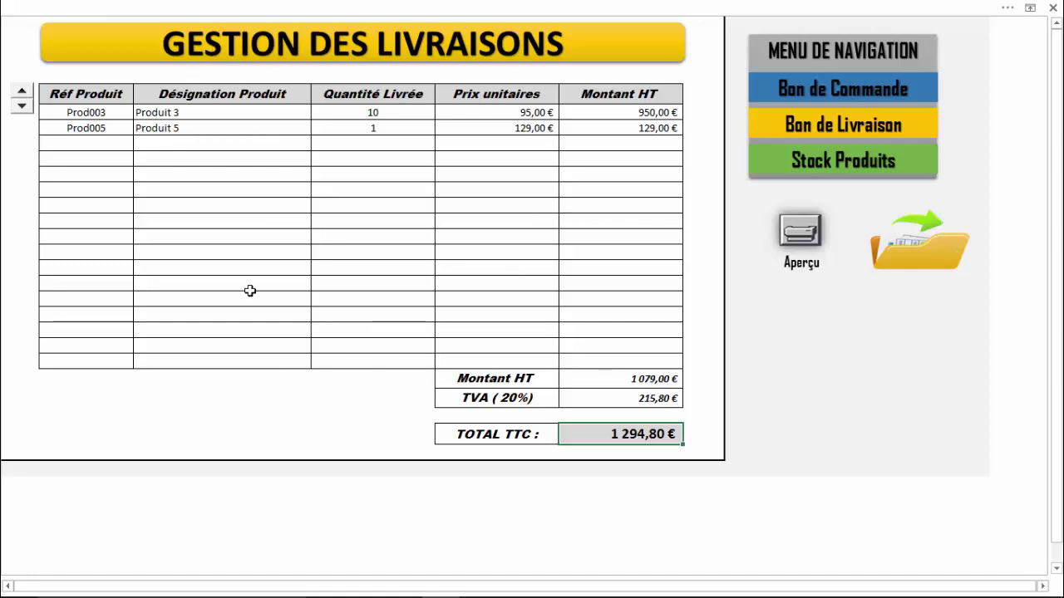
left_click(801, 233)
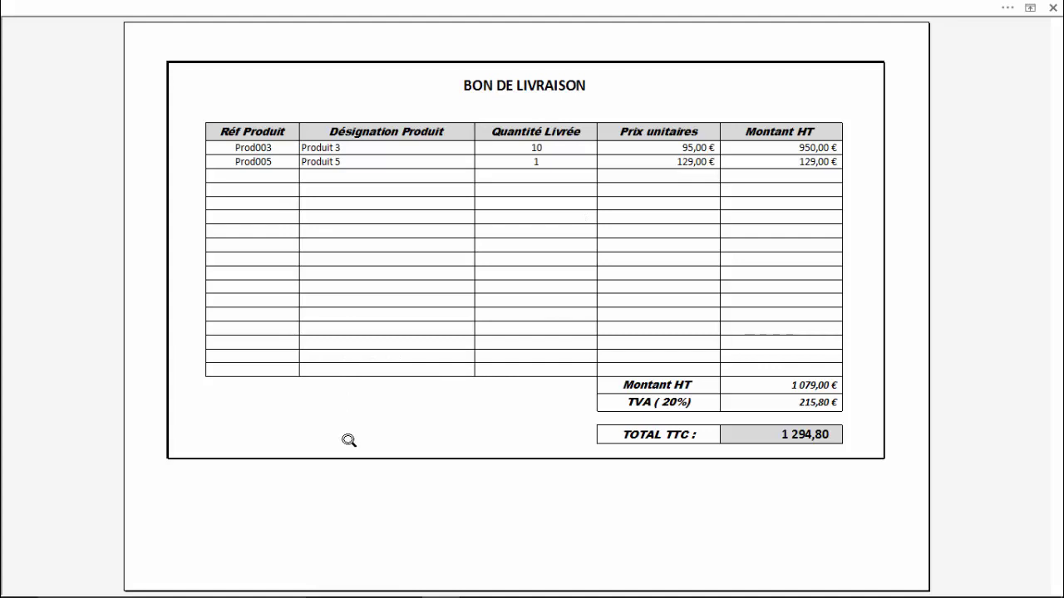
left_click(1051, 8)
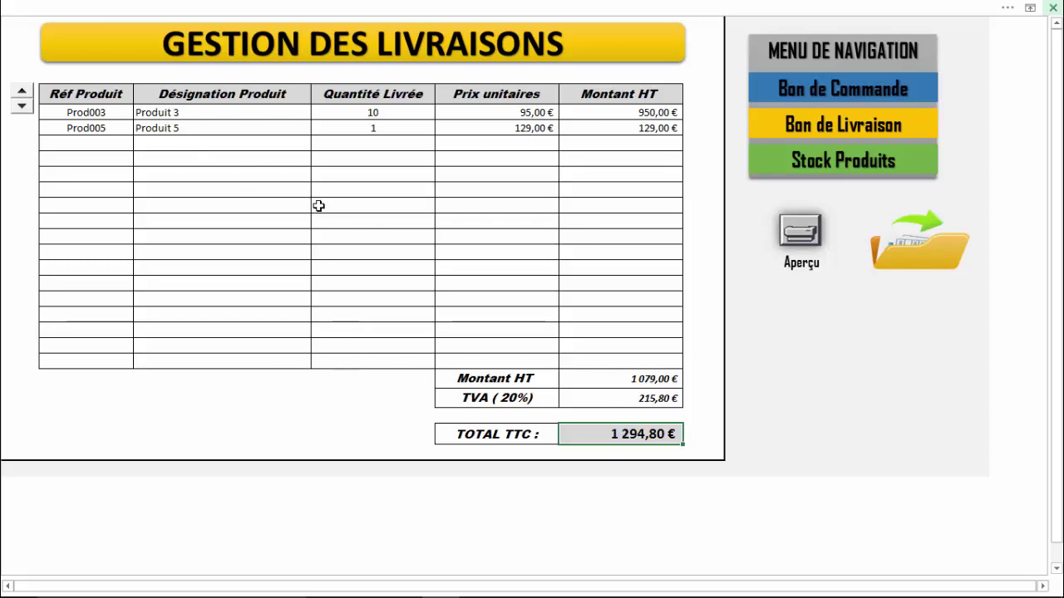
- Save the delivery note under the supplier file name FseurB
left_click(920, 251)
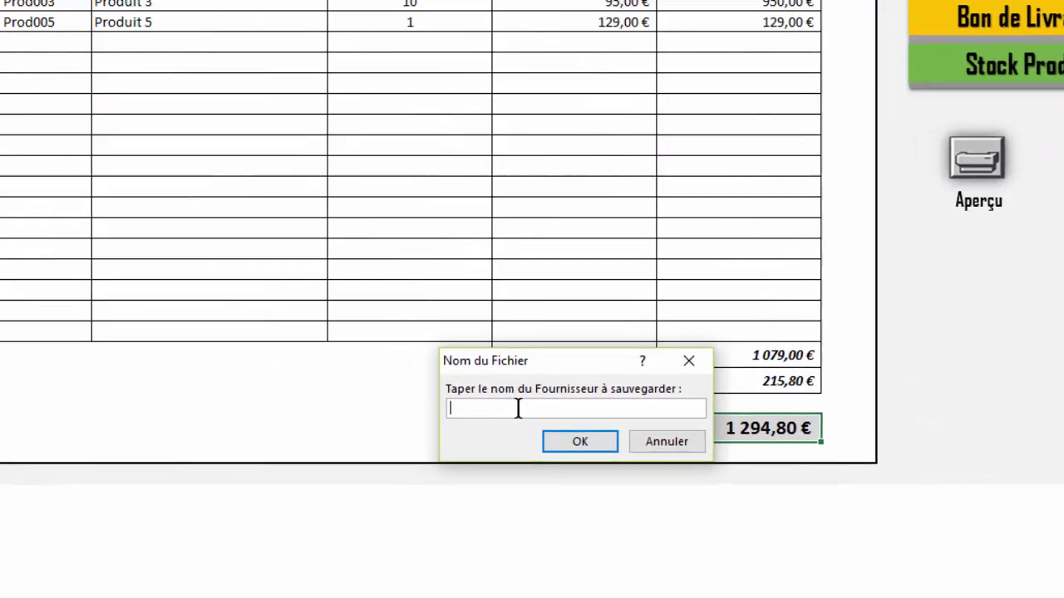
type("Foue")
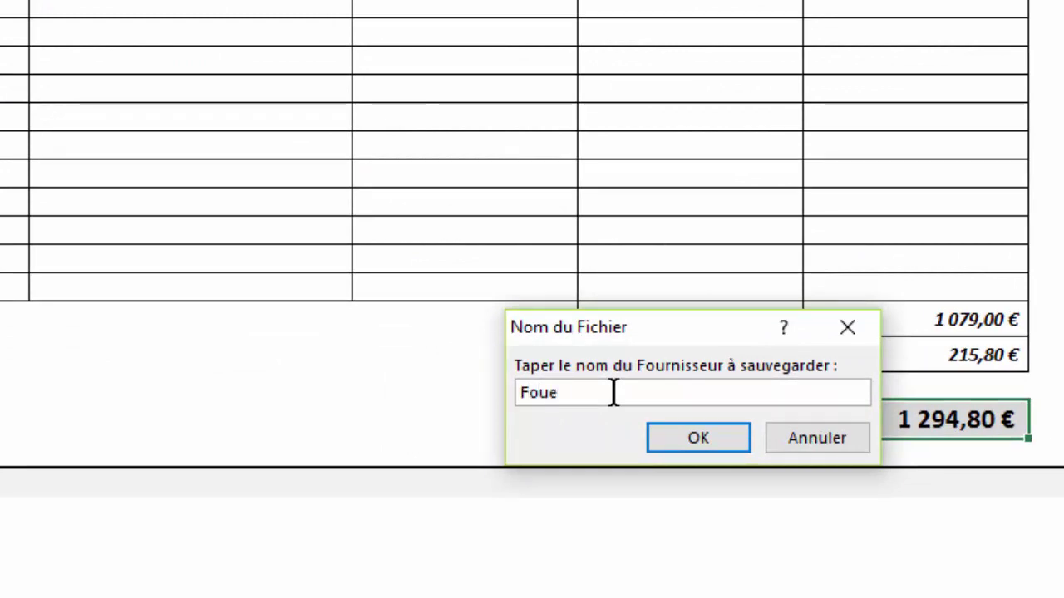
key("BackSpace")
key("BackSpace")
type("eurB")
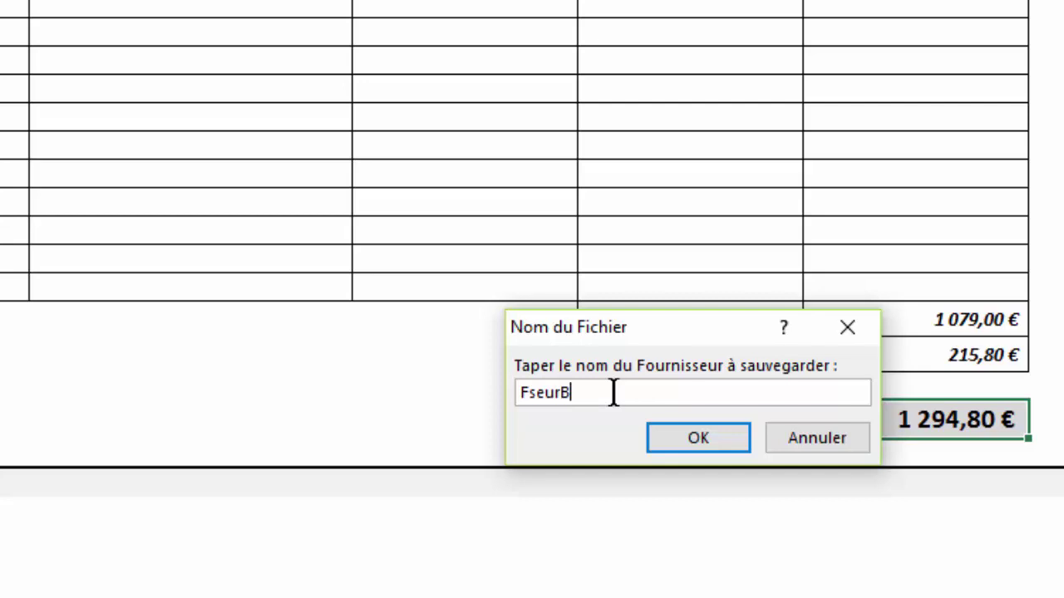
left_click(730, 442)
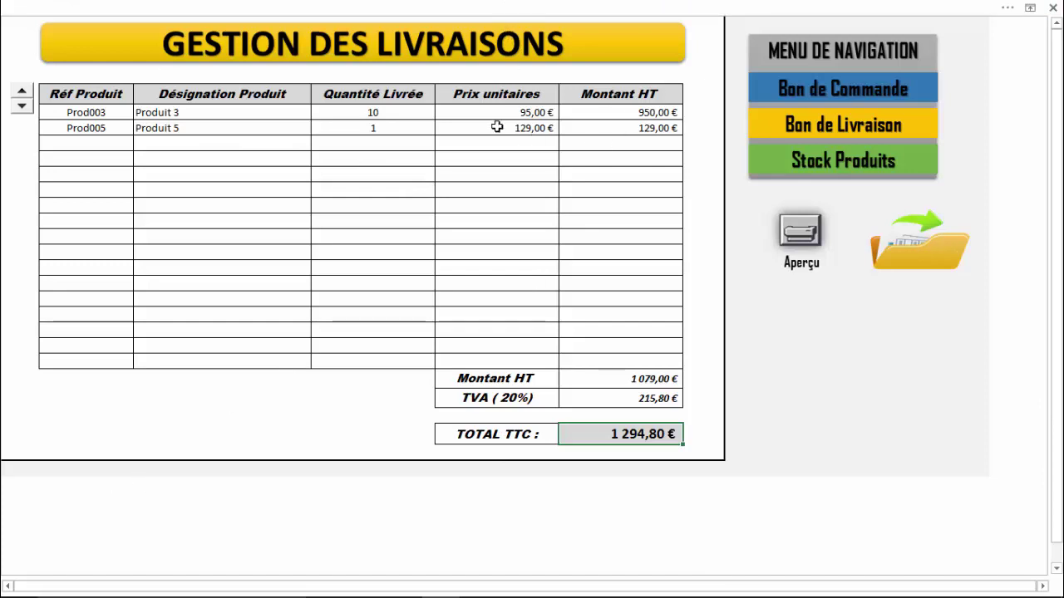
- From the desktop, open the Commande shortcut and browse to D:\Mes Documents
key("super+d")
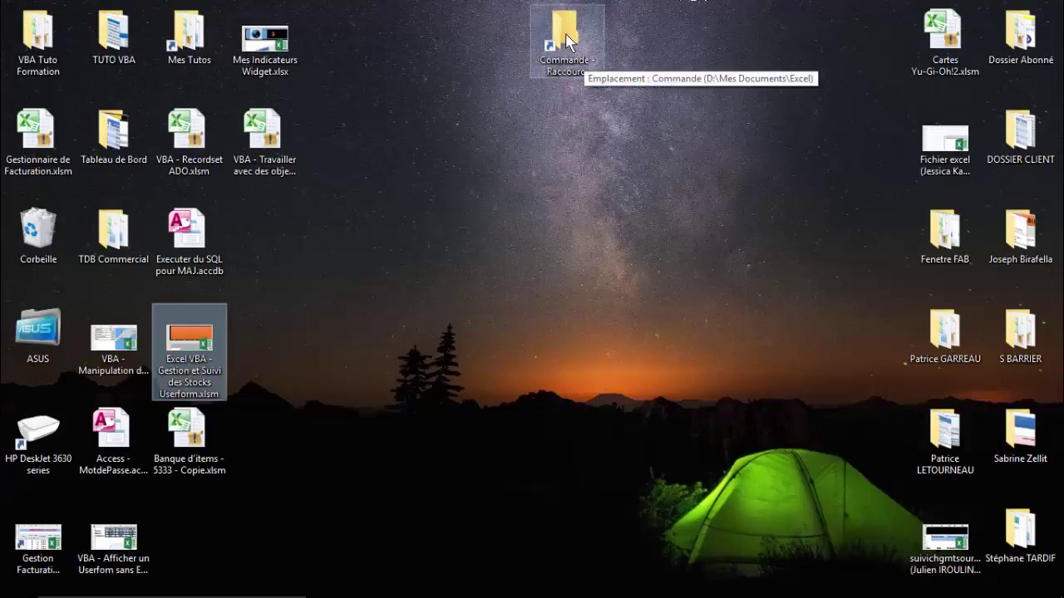
double_click(573, 49)
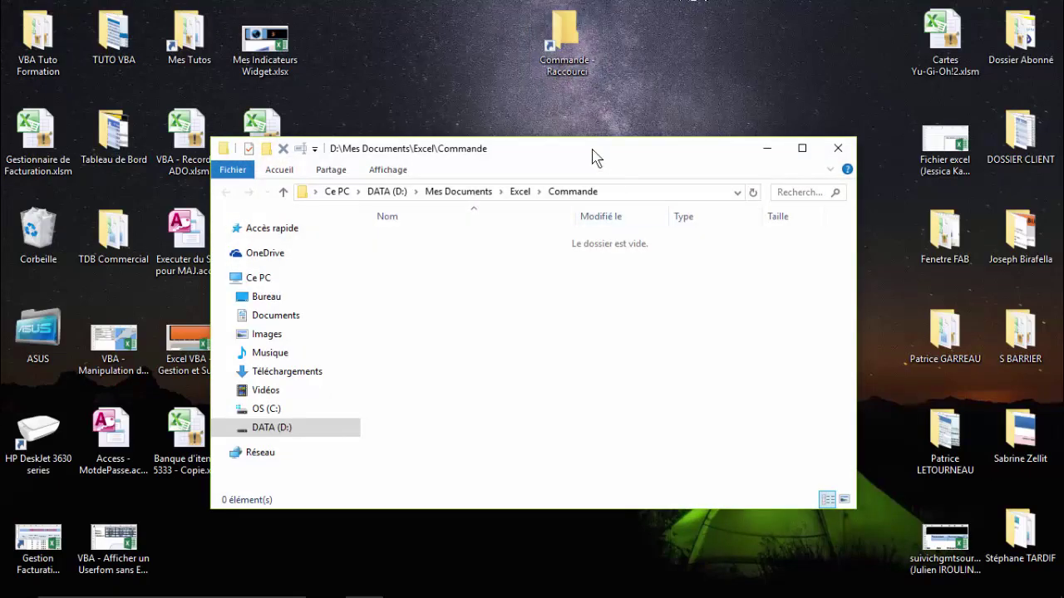
left_click_drag(596, 158, 569, 149)
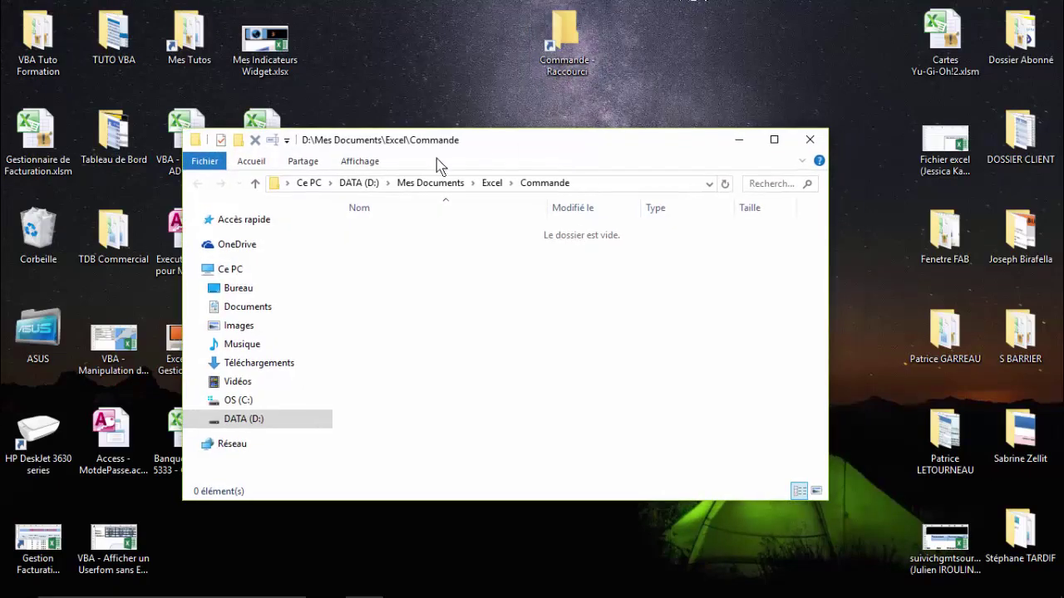
left_click(253, 420)
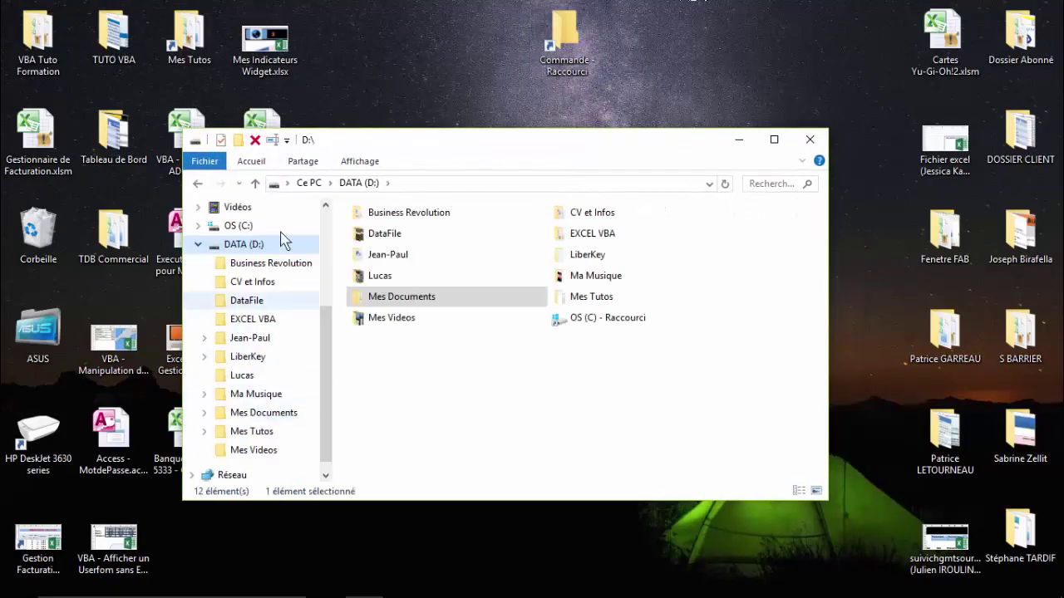
double_click(393, 297)
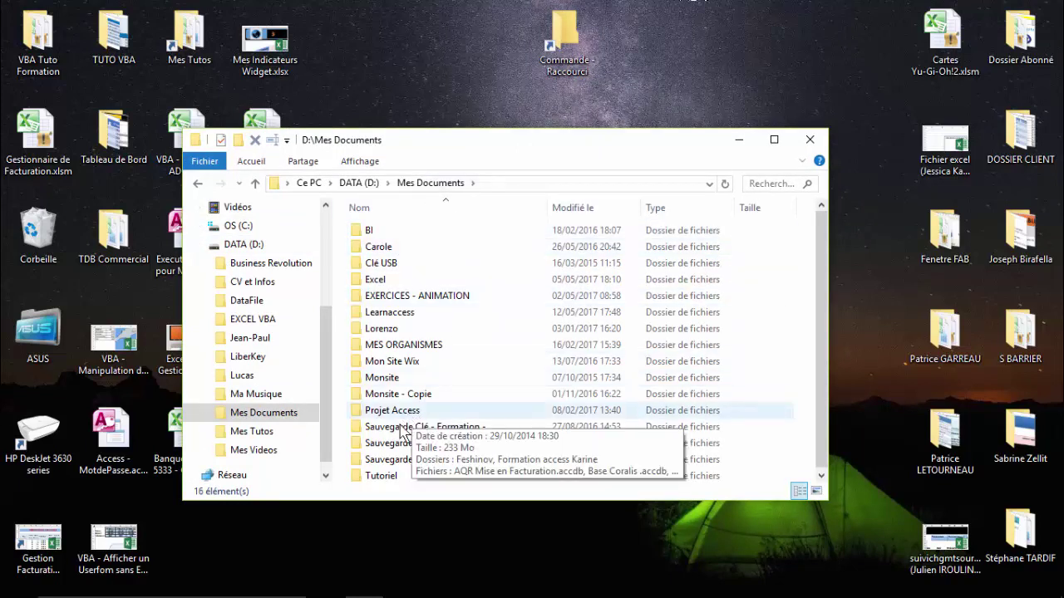
- Check that the Excel\Commande folder is empty, then close the folder window
left_click(573, 33)
left_click(387, 64)
double_click(384, 279)
double_click(398, 263)
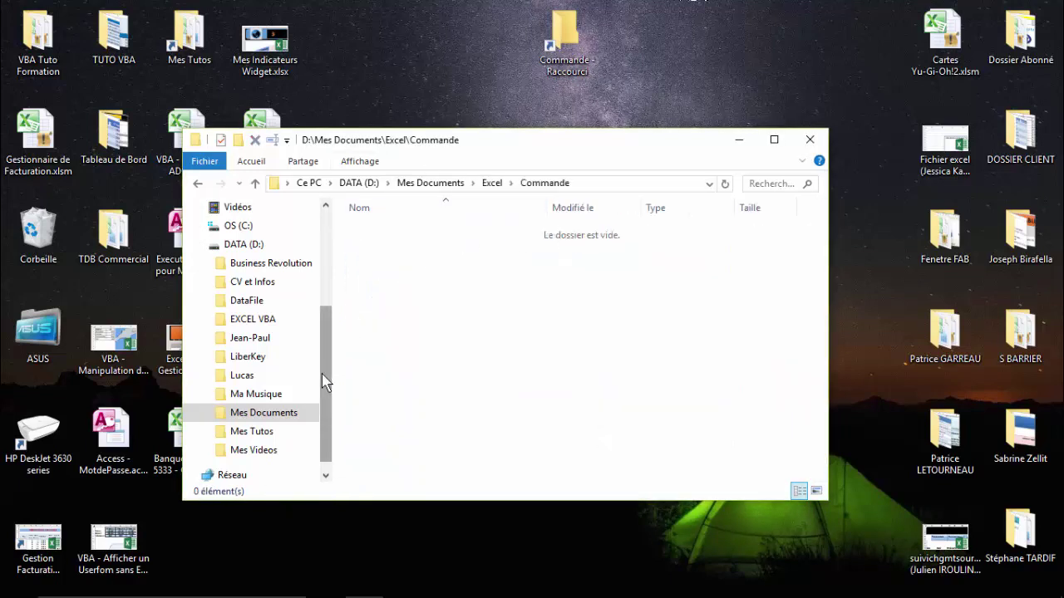
scroll(321, 399, "down", 1)
left_click(274, 394)
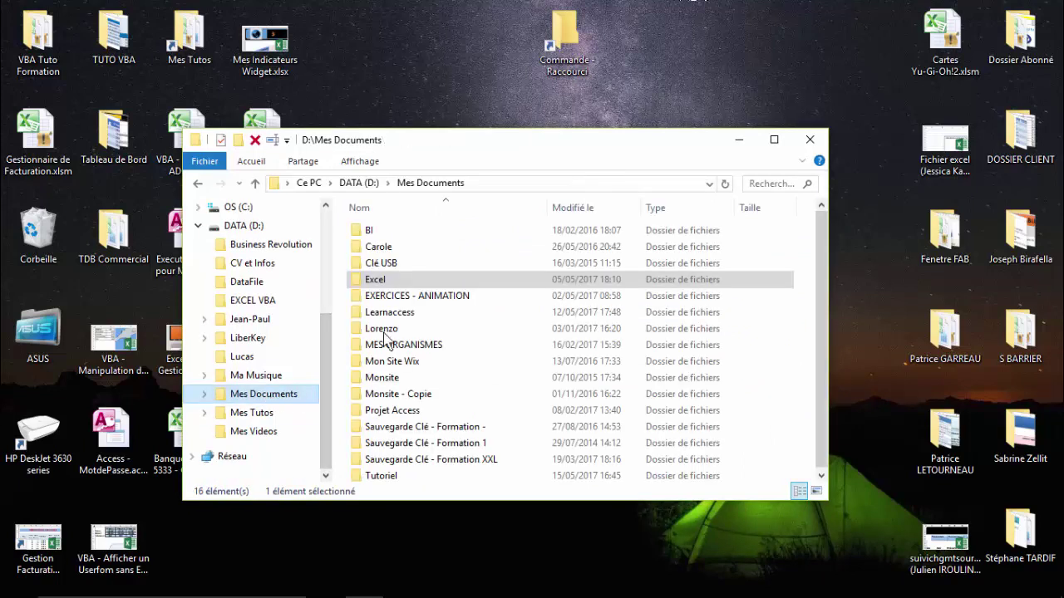
scroll(327, 339, "up", 2)
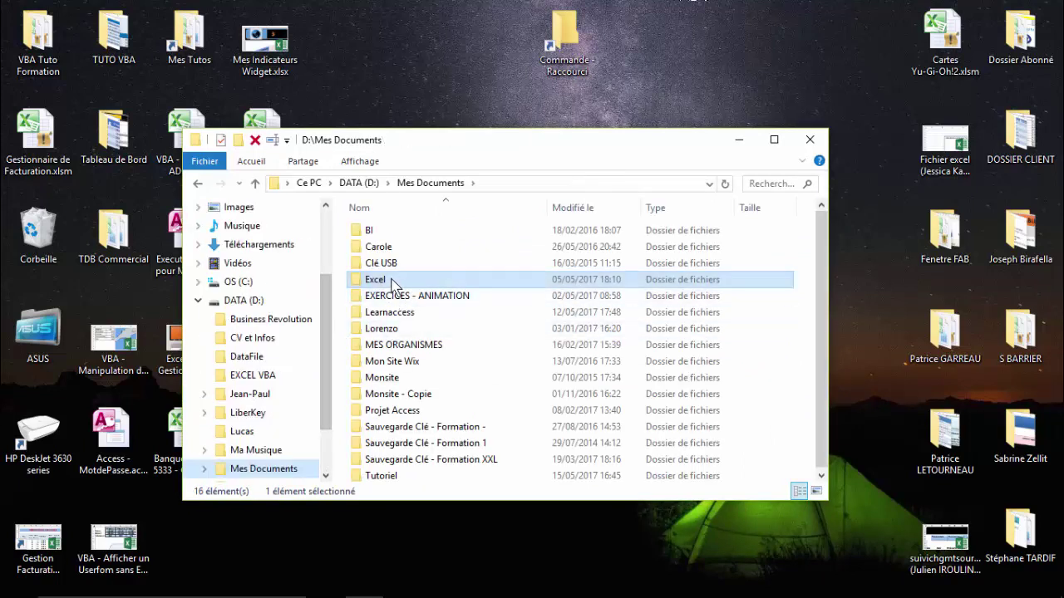
scroll(316, 357, "down", 1)
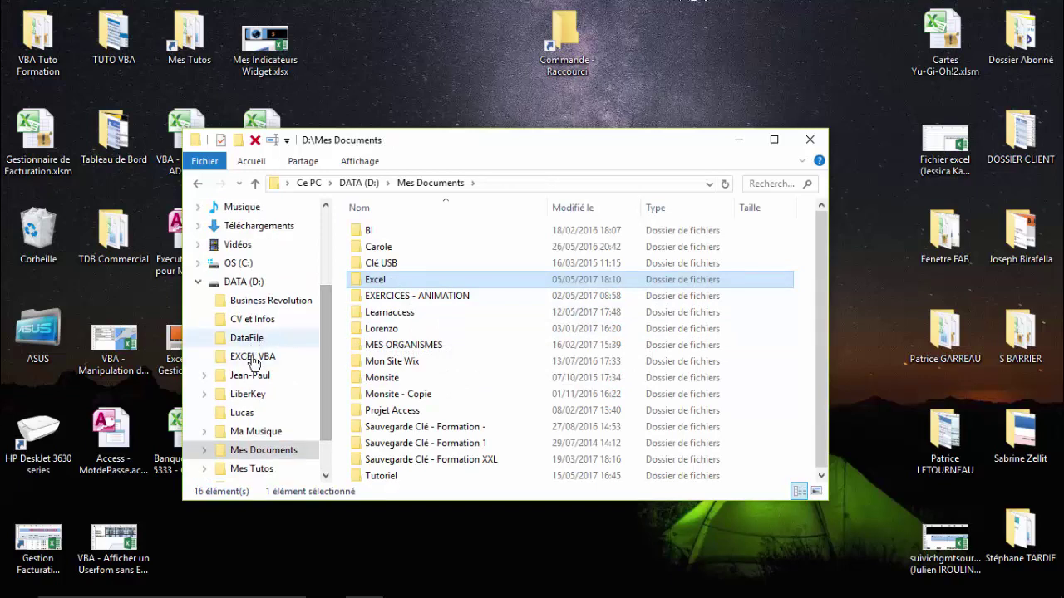
left_click(810, 139)
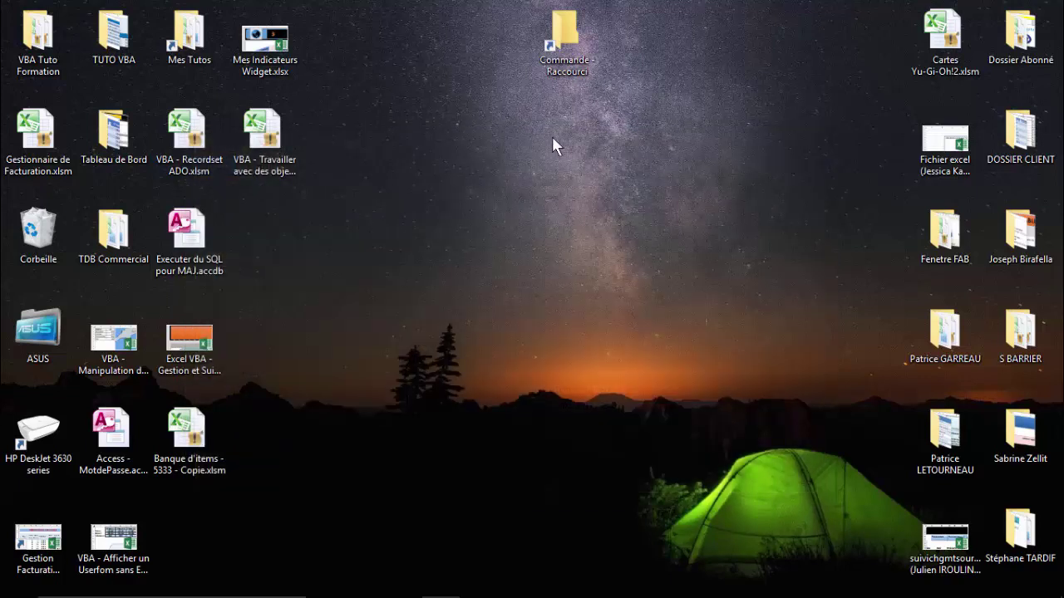
double_click(566, 37)
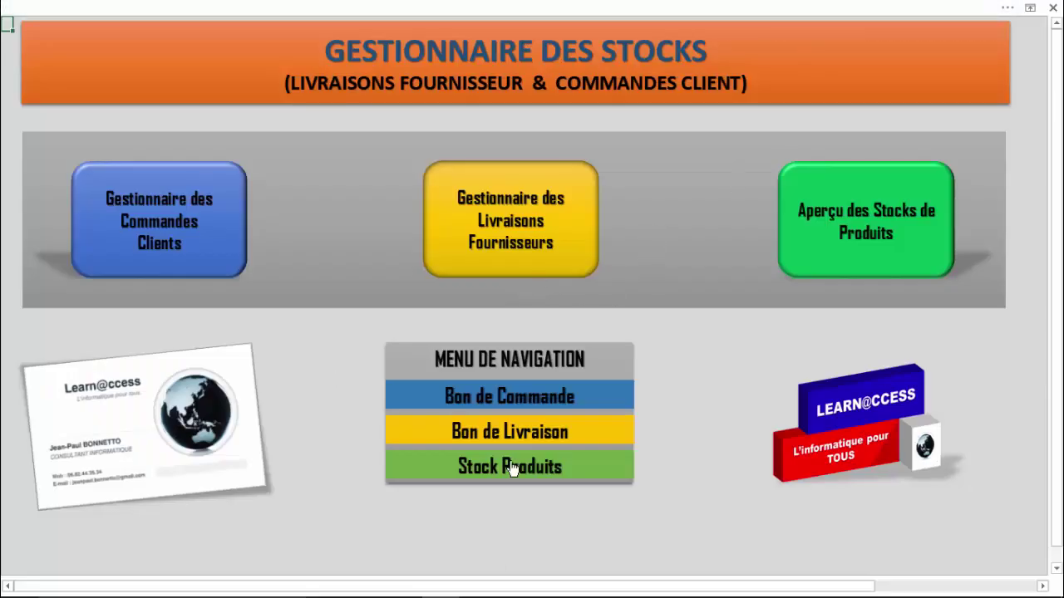
mouse_move(541, 582)
key("super+d")
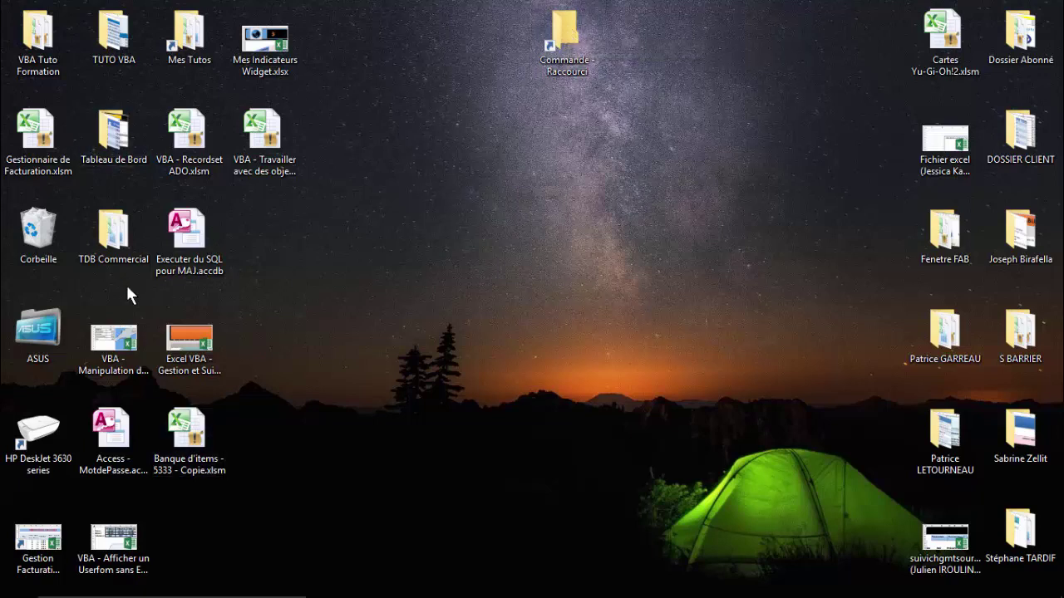
- In Mes Documents\Excel, drag the Livraison folder onto the desktop and back again
mouse_move(324, 589)
left_click(365, 584)
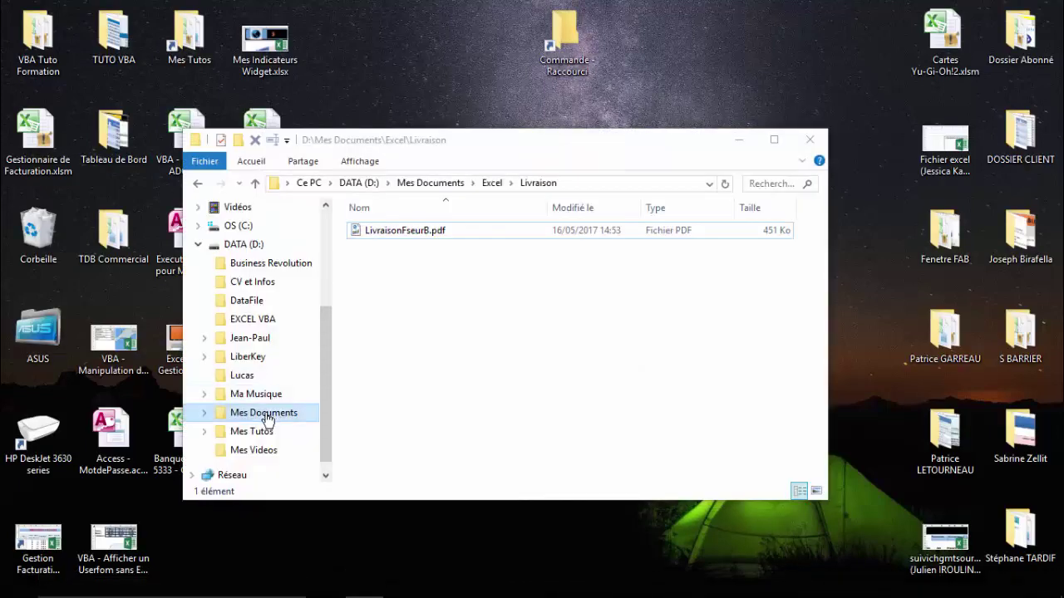
left_click(267, 420)
double_click(375, 280)
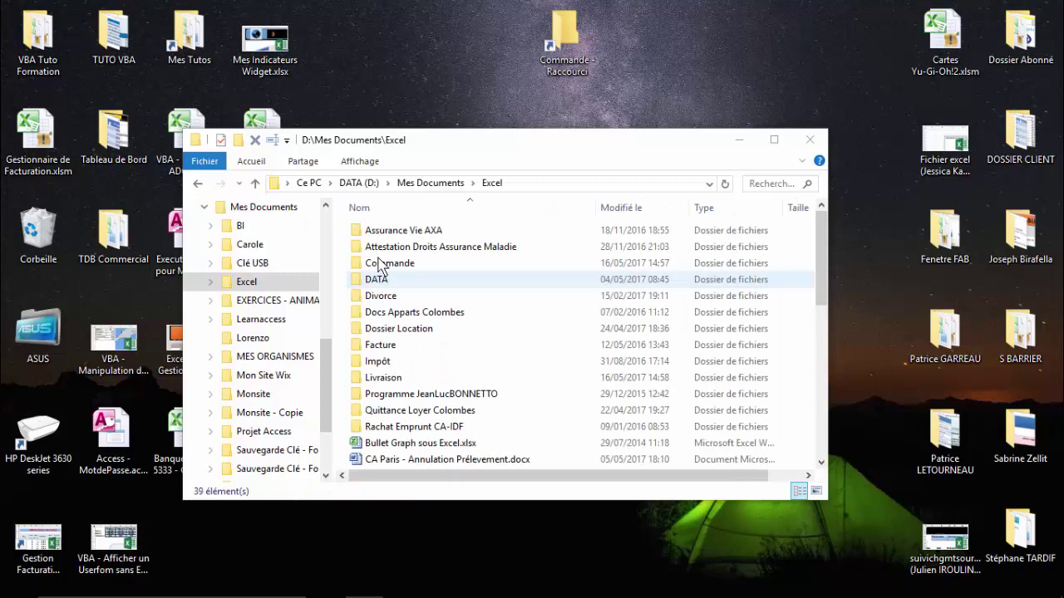
mouse_move(380, 270)
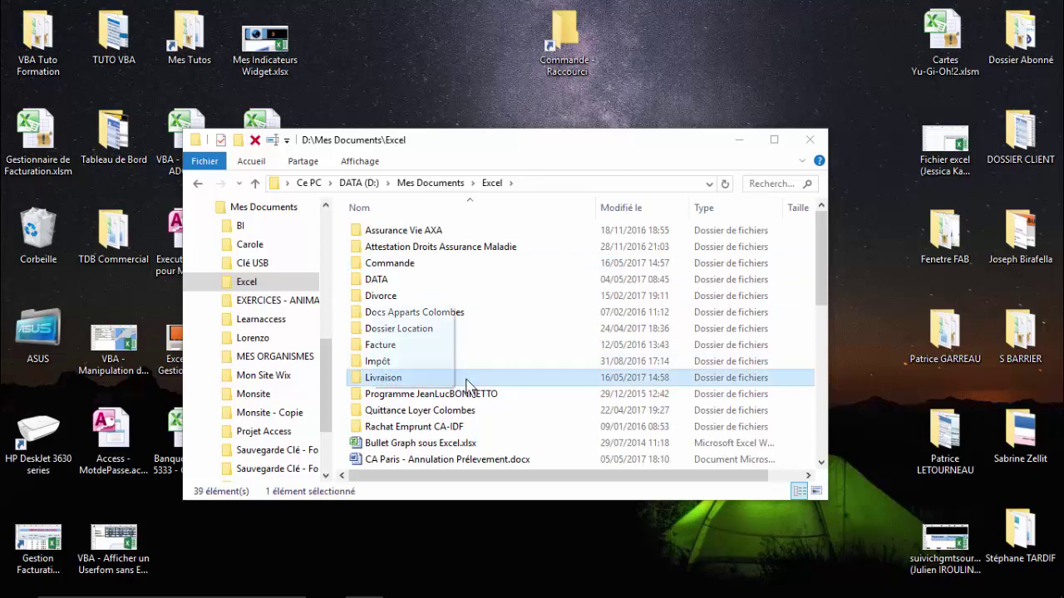
left_click_drag(382, 379, 682, 116)
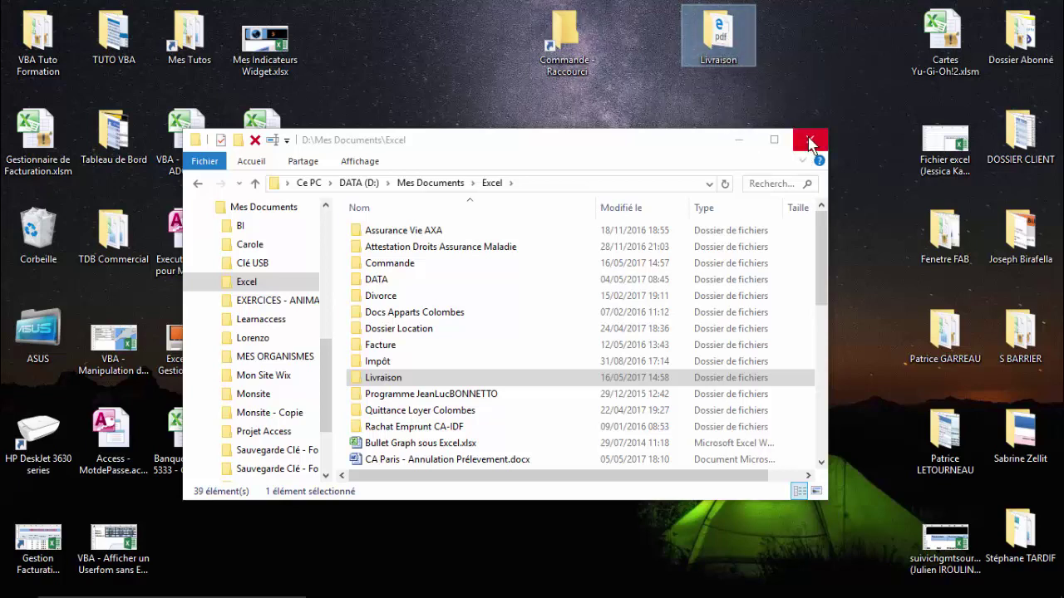
left_click_drag(736, 47, 378, 388)
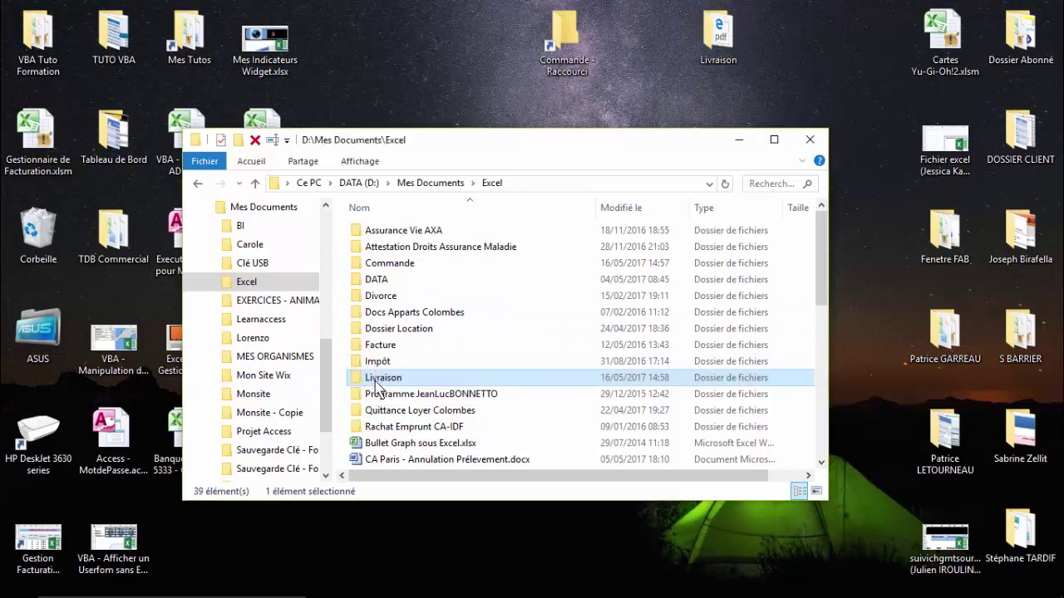
- Delete the stray Livraison copy from the desktop to the recycle bin
left_click(377, 382)
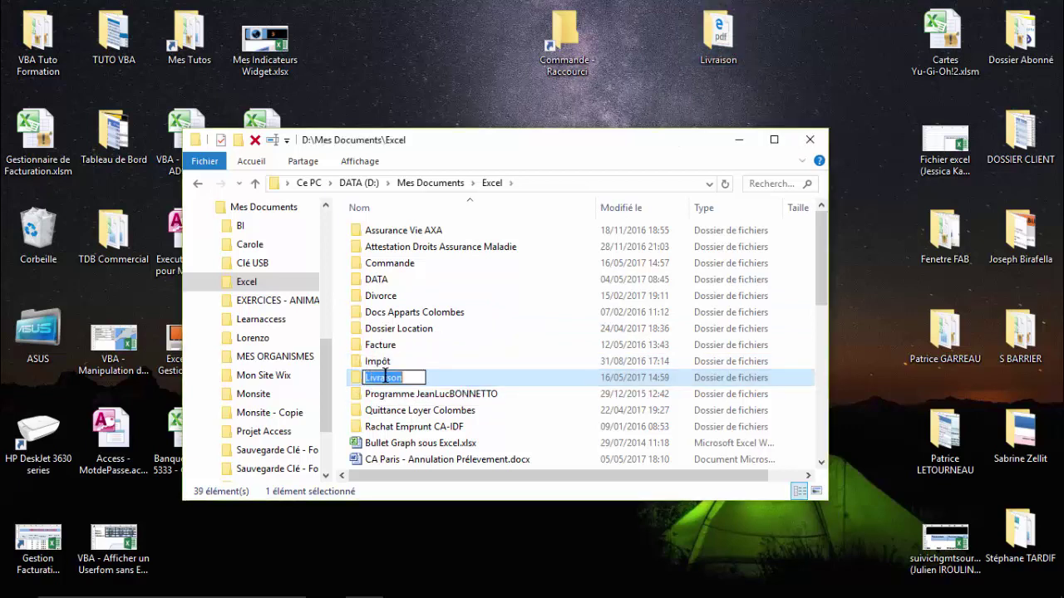
left_click(718, 31)
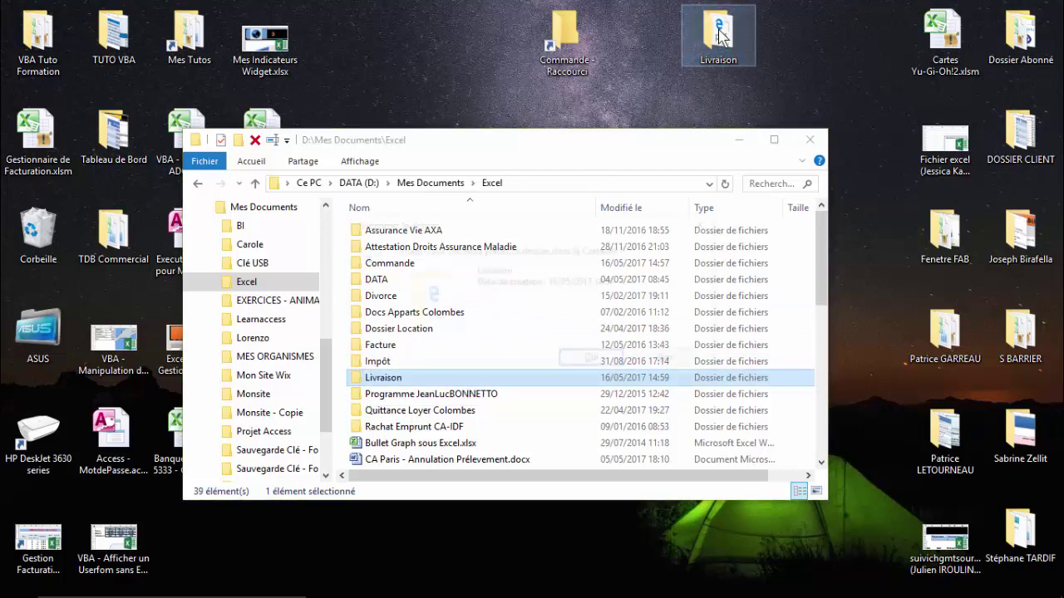
key("Delete")
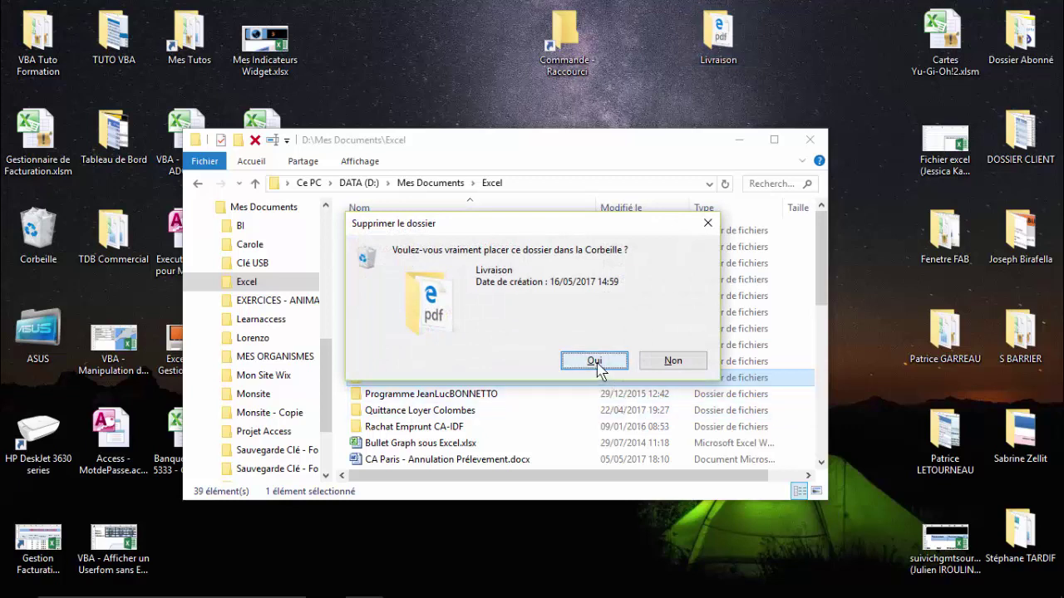
left_click(596, 362)
- Create a shortcut to the Livraison folder, place it on the desktop, and close Explorer
right_click(384, 381)
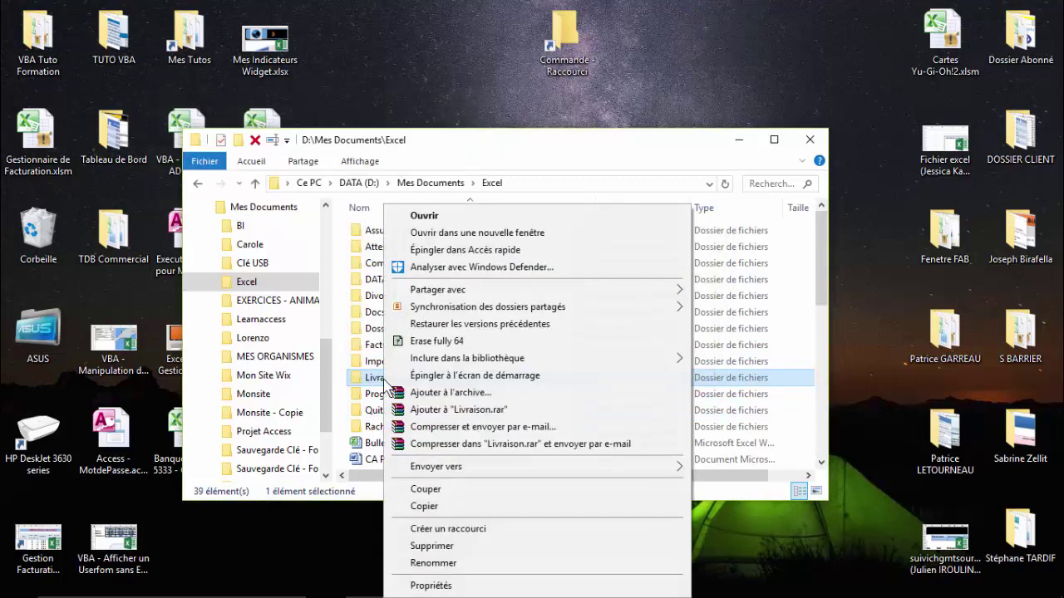
mouse_move(426, 310)
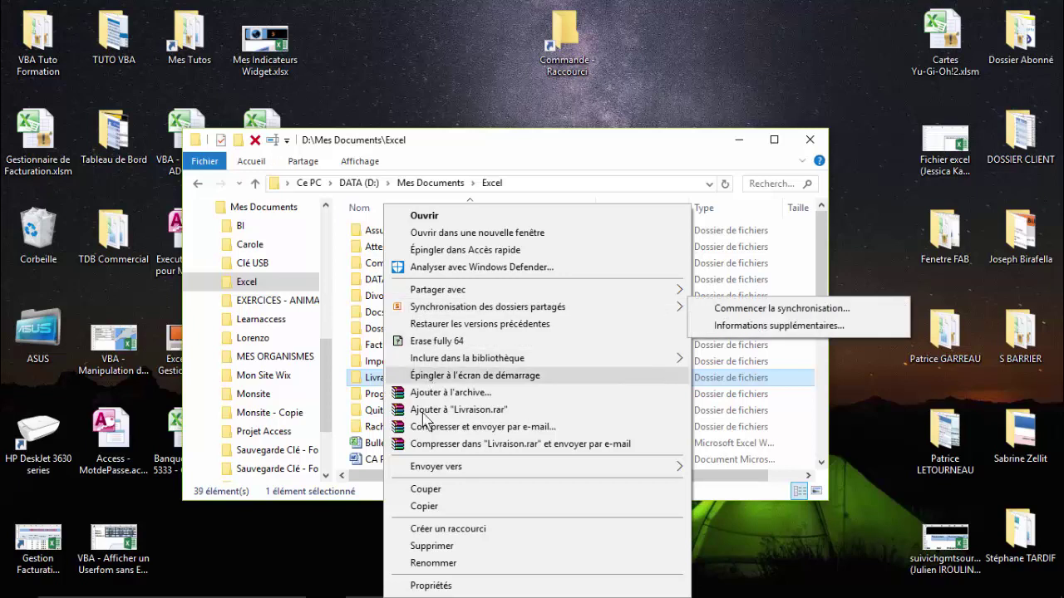
mouse_move(436, 468)
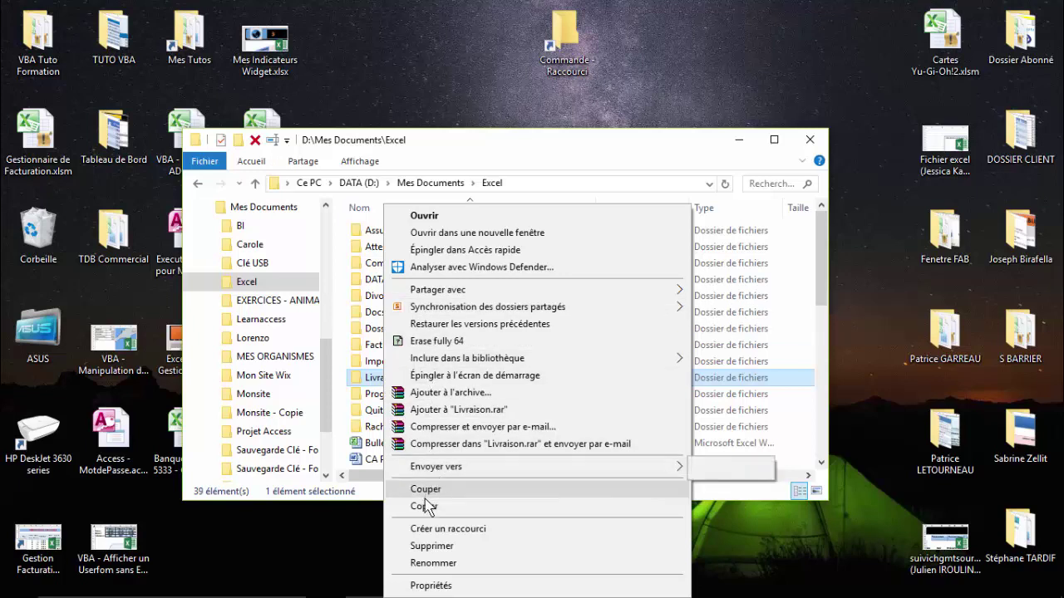
left_click(440, 529)
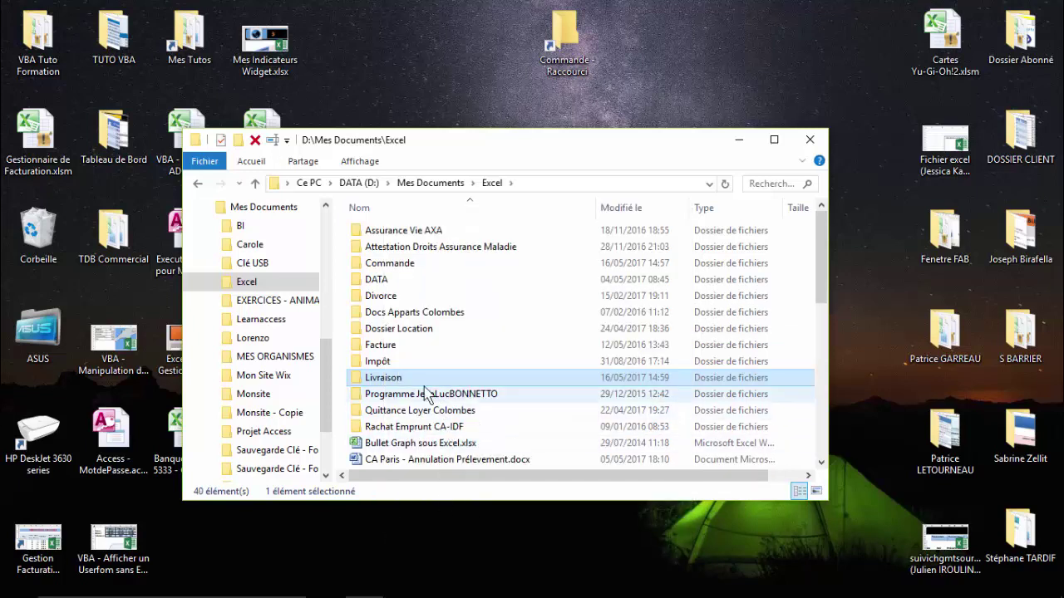
left_click_drag(821, 241, 825, 408)
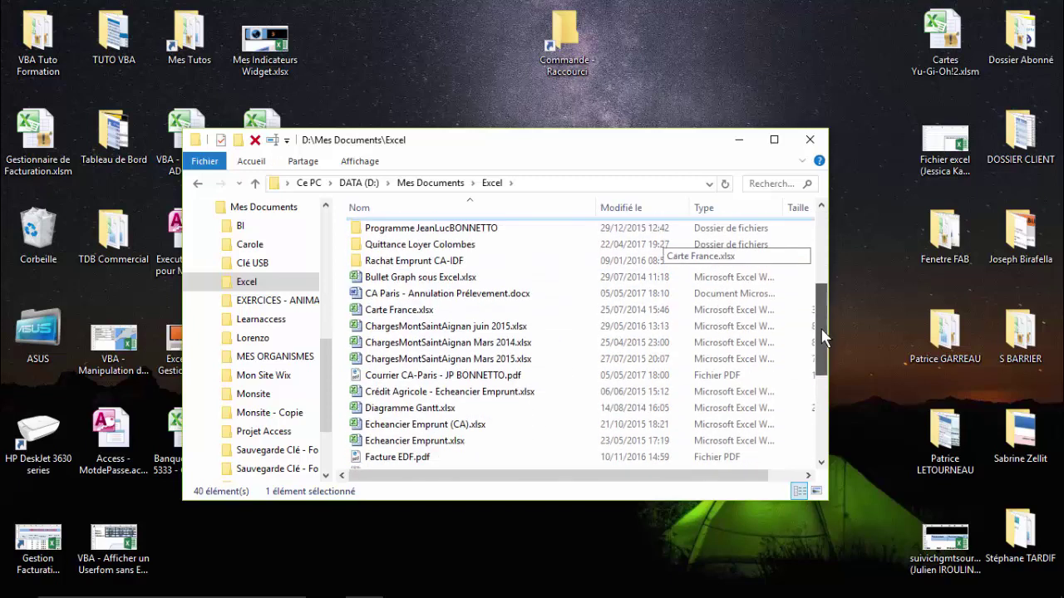
left_click_drag(398, 299, 685, 78)
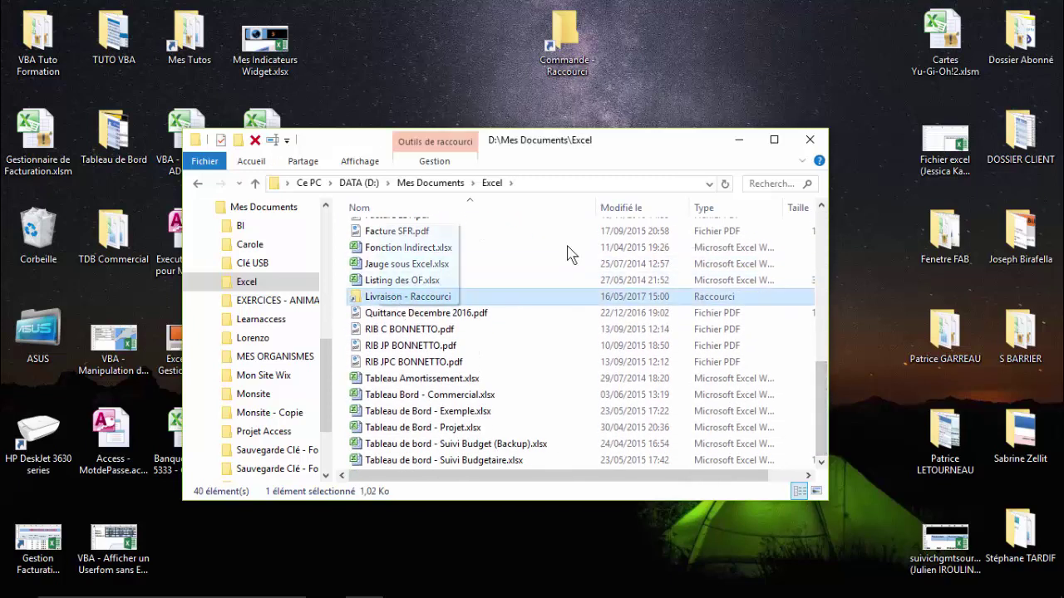
left_click(809, 139)
double_click(732, 65)
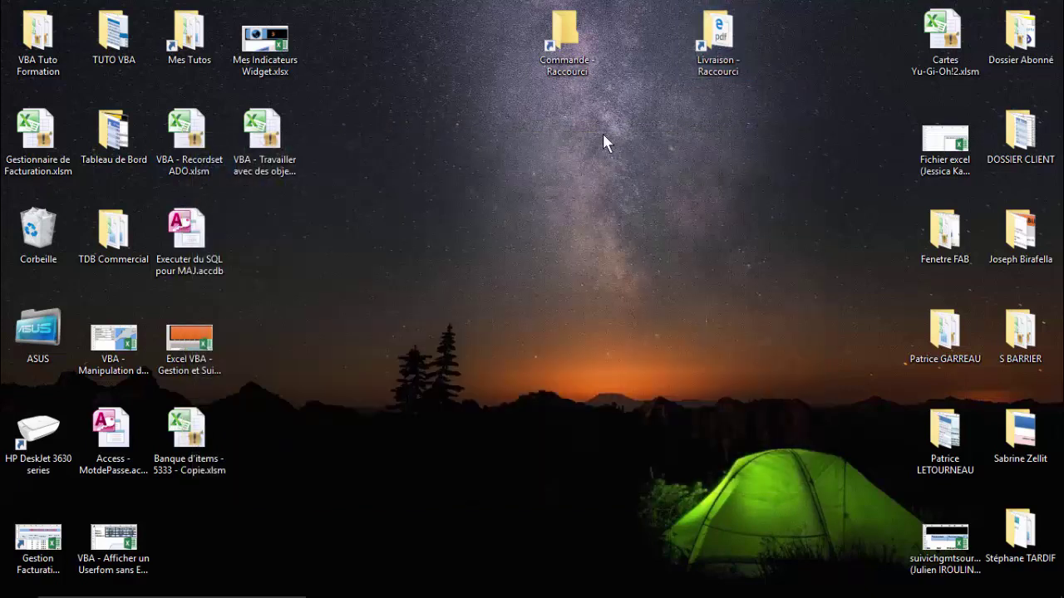
- Delete the nested Livraison folder, then view and close LivraisonFseurB.pdf (1 294,80 € TTC)
left_click(394, 234)
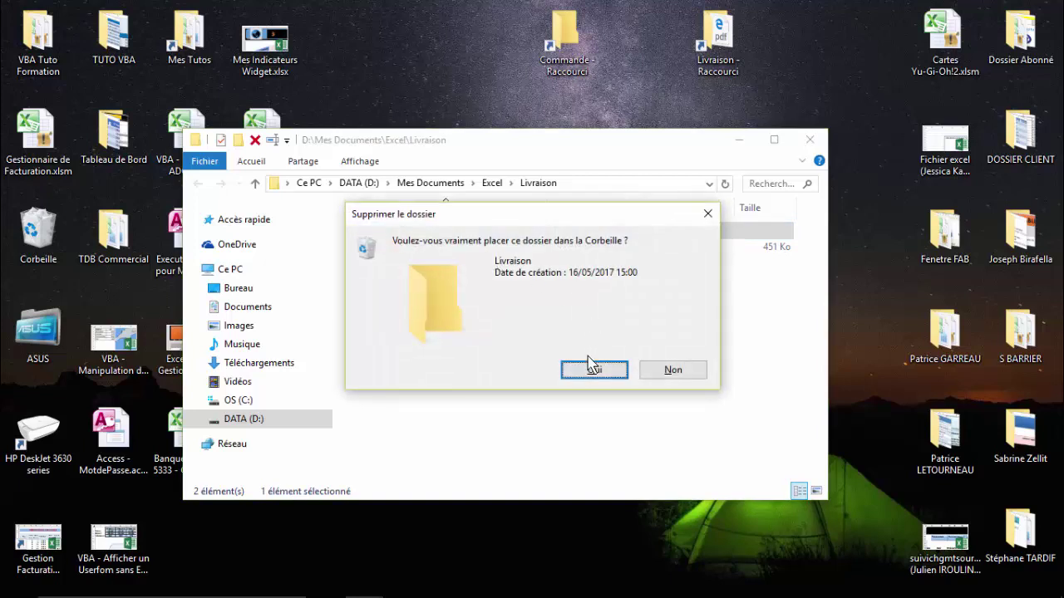
left_click(595, 368)
double_click(415, 238)
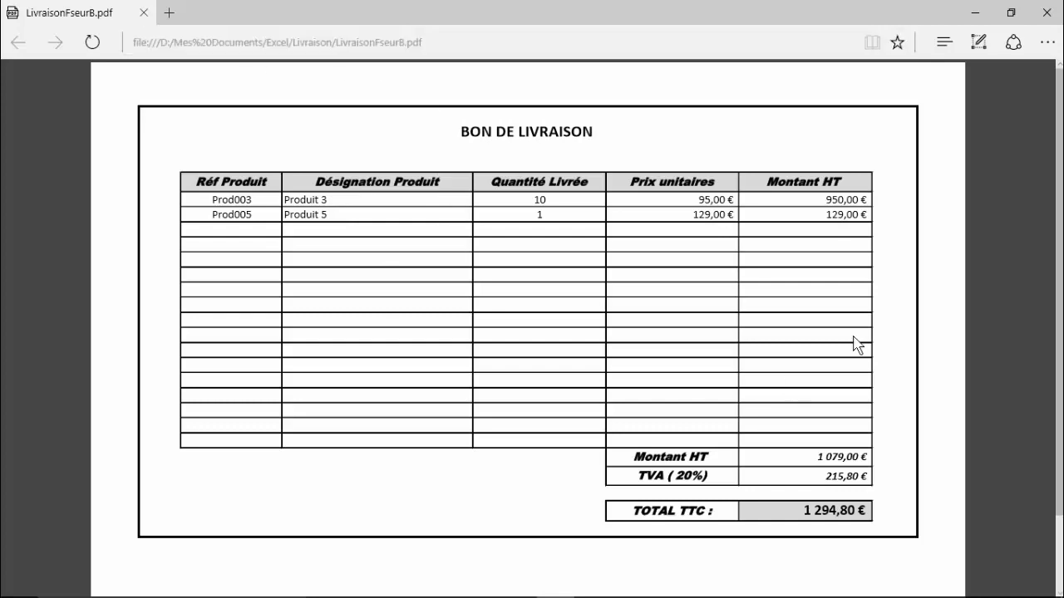
left_click(1041, 23)
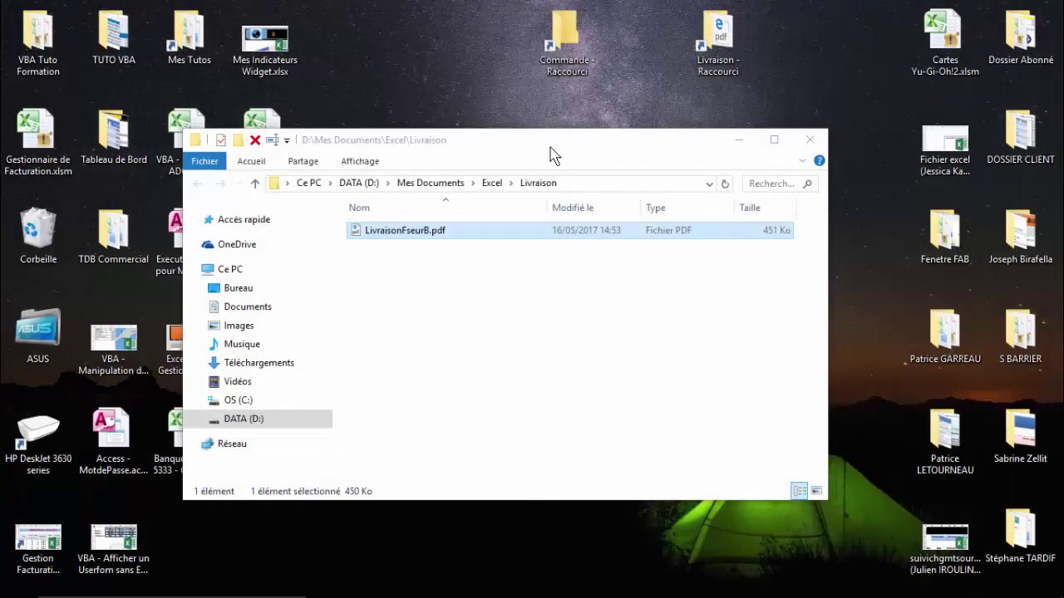
left_click(813, 145)
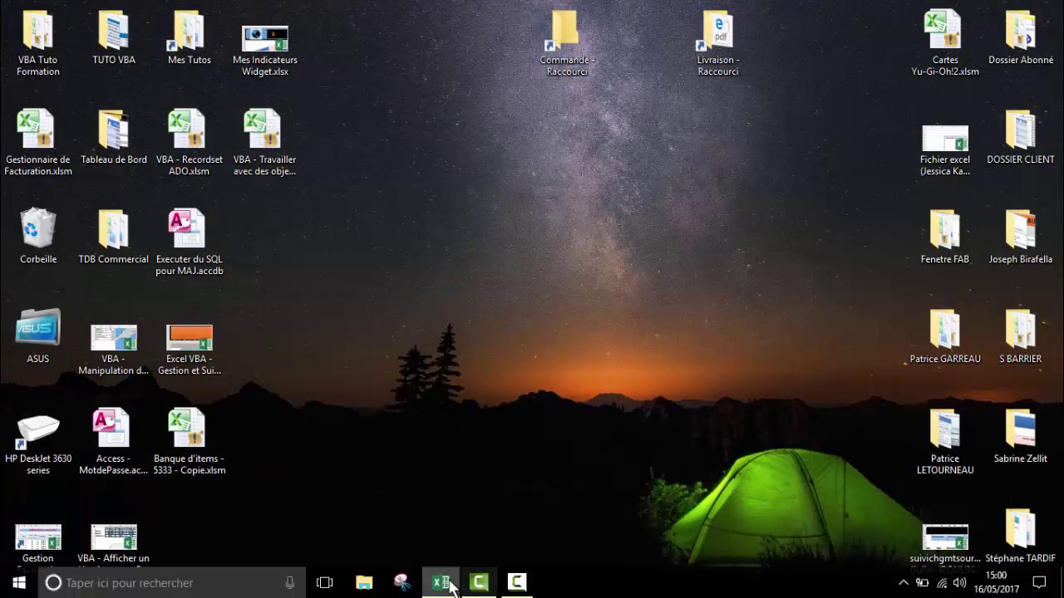
- Back in Excel, open and close the customer order form, then open the 59 386 € stock overview
left_click(442, 592)
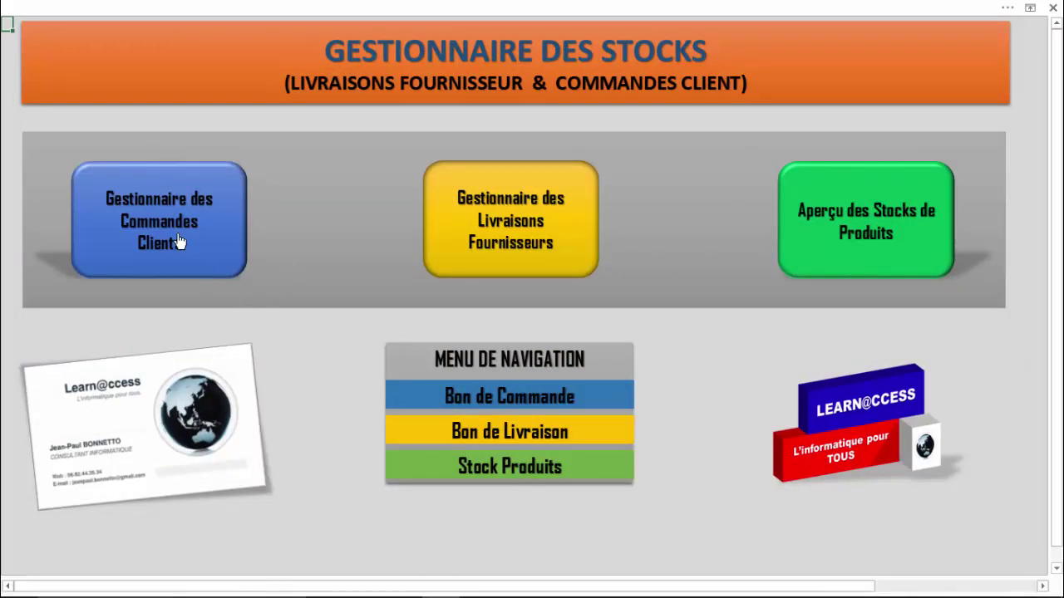
left_click(178, 238)
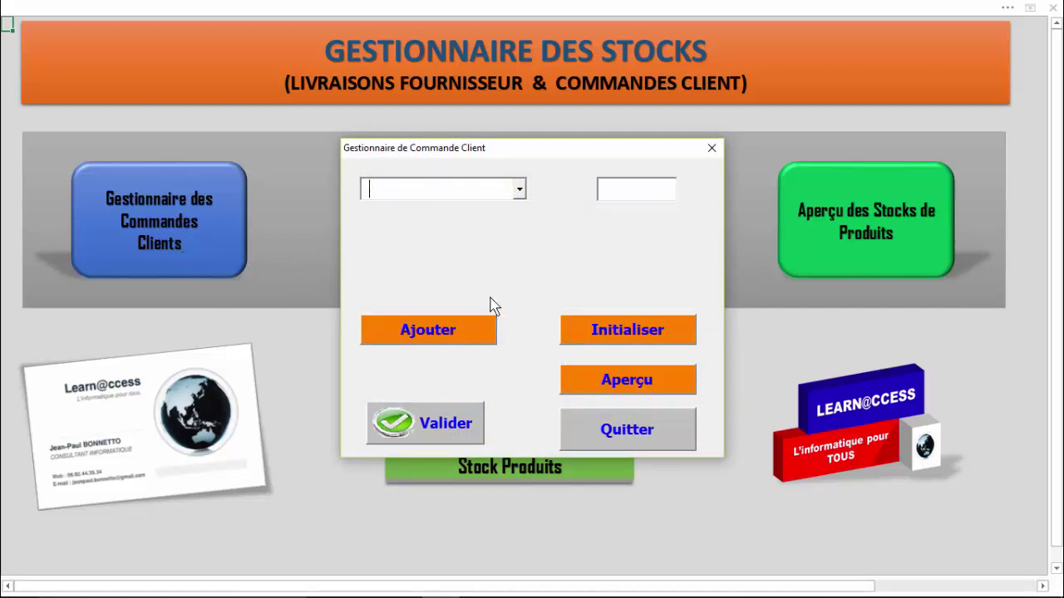
left_click(711, 148)
left_click(812, 216)
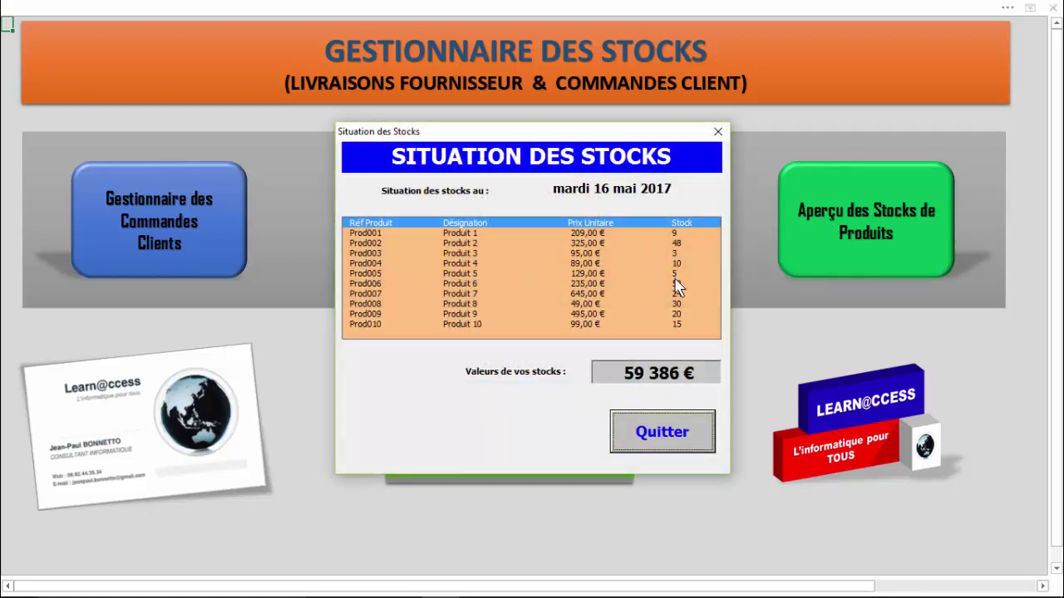
- Reopen the customer order form and add Prod005 at quantity 5, after quantity 6 triggered a low-stock alert
left_click(718, 131)
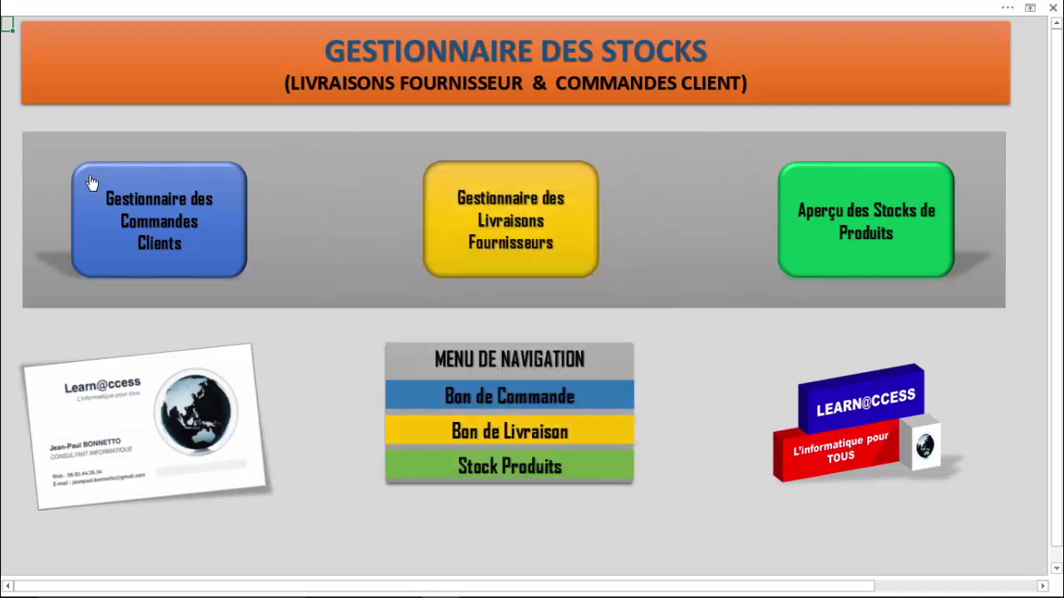
left_click(116, 217)
left_click(517, 188)
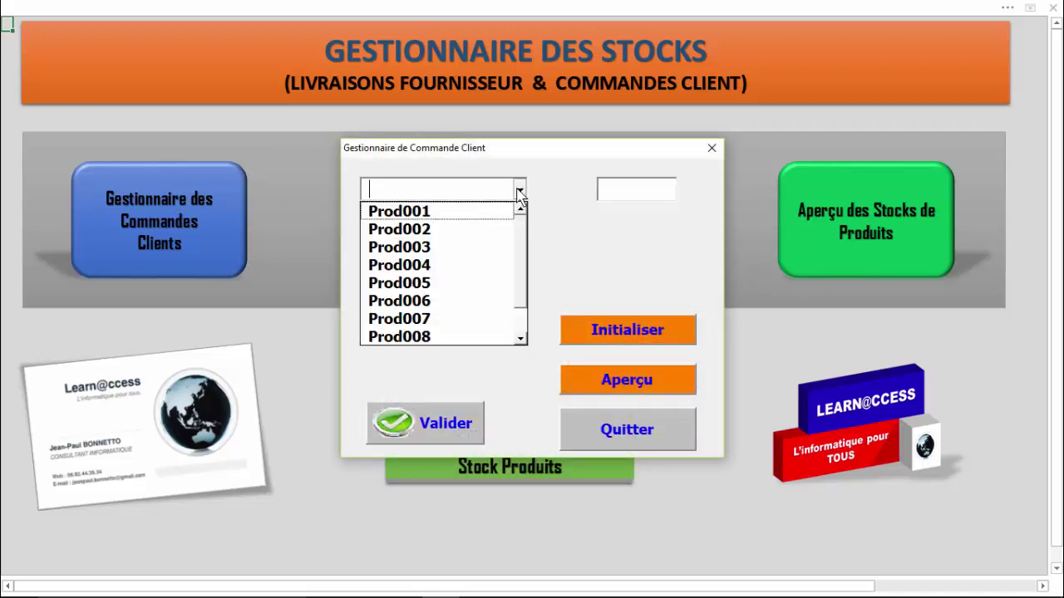
left_click(430, 295)
left_click(635, 193)
type("6")
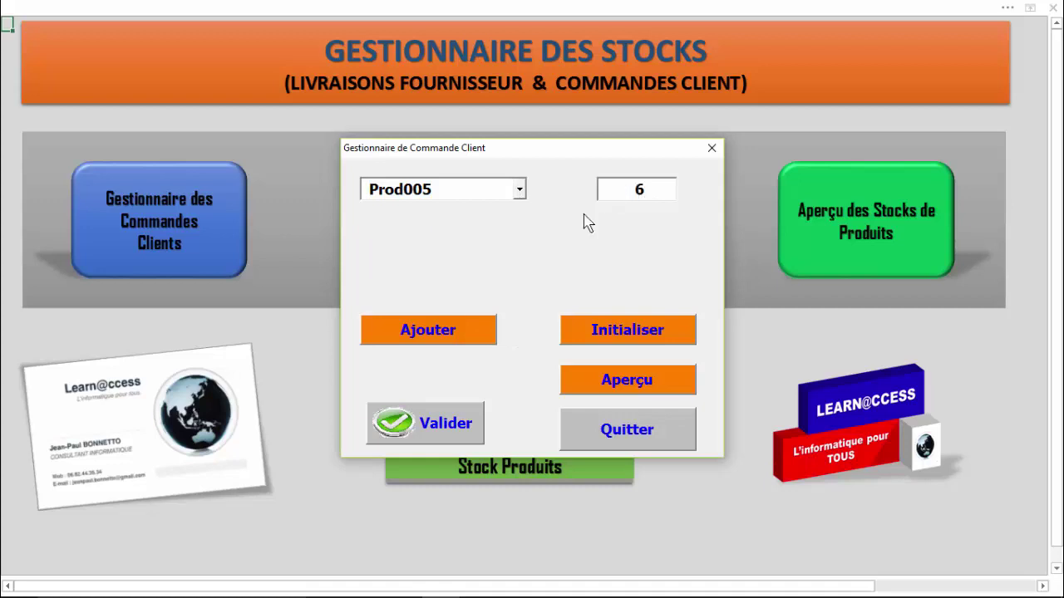
left_click(441, 332)
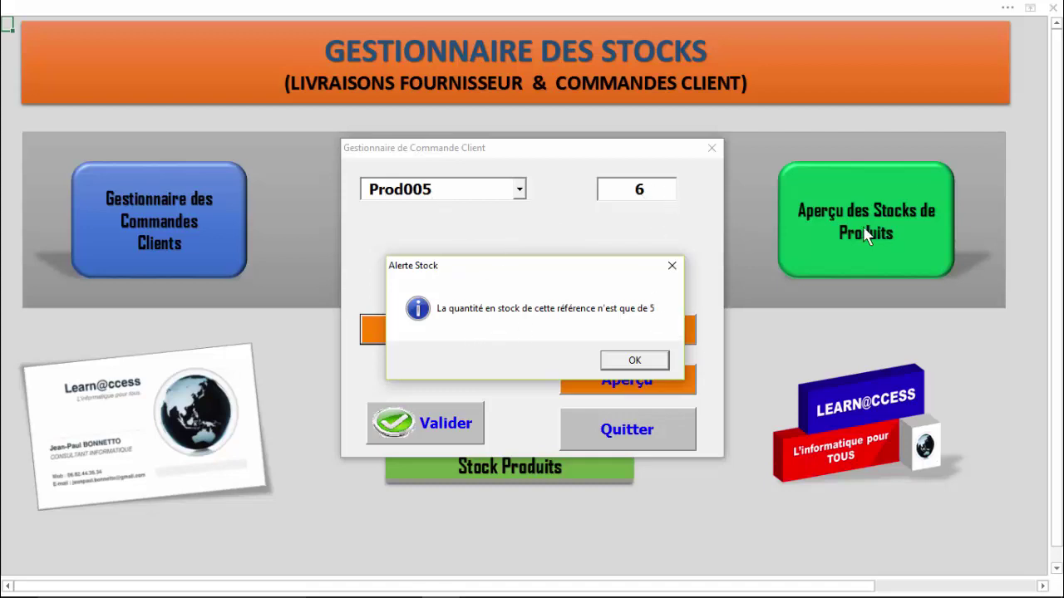
left_click(634, 360)
double_click(605, 189)
type("5")
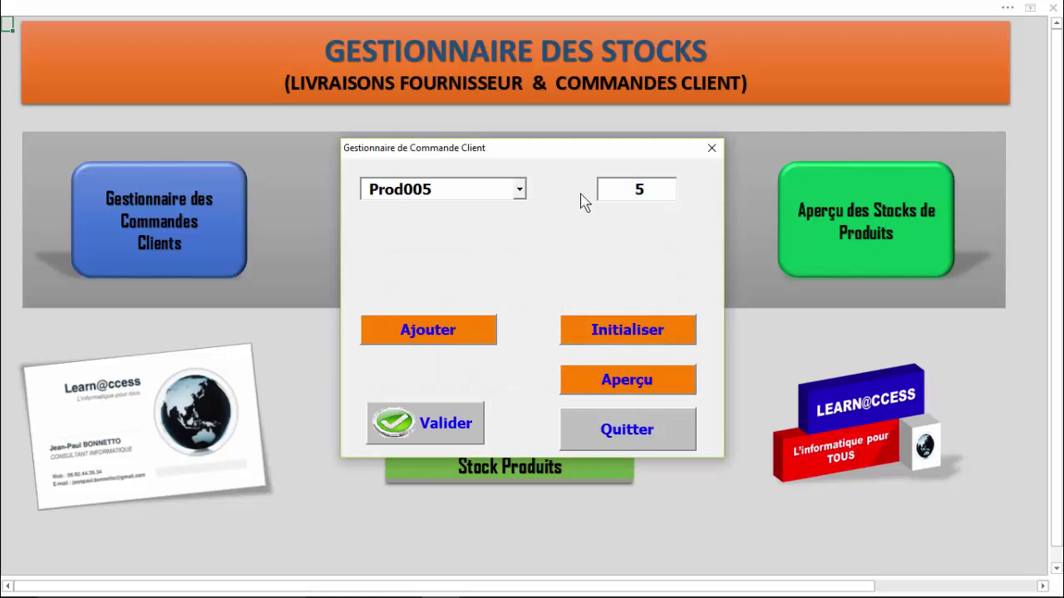
left_click(429, 336)
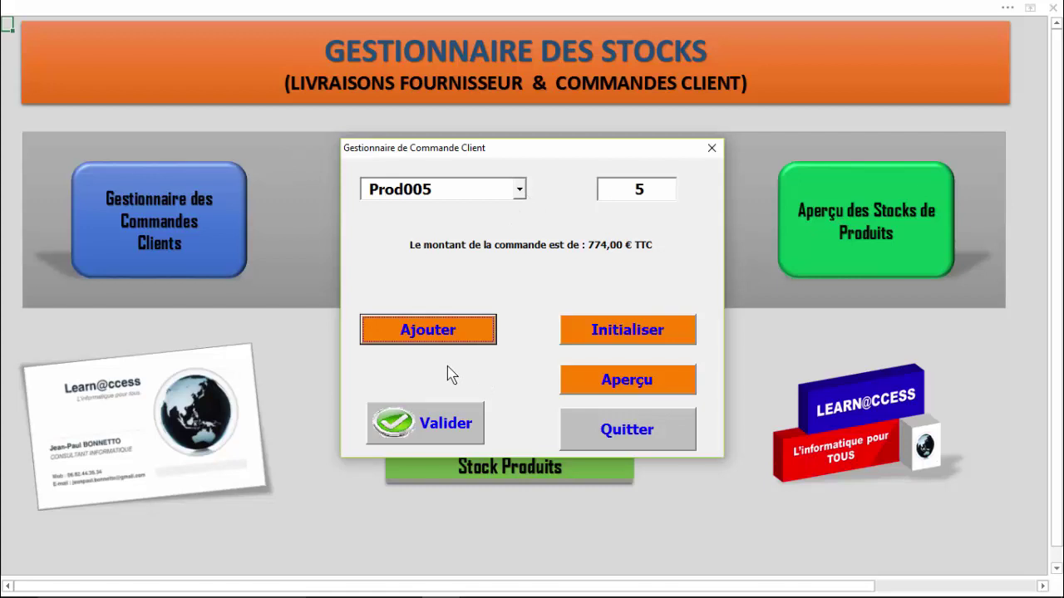
- Add Prod009 with quantity 1 to the order and shift the form slightly right
left_click(520, 190)
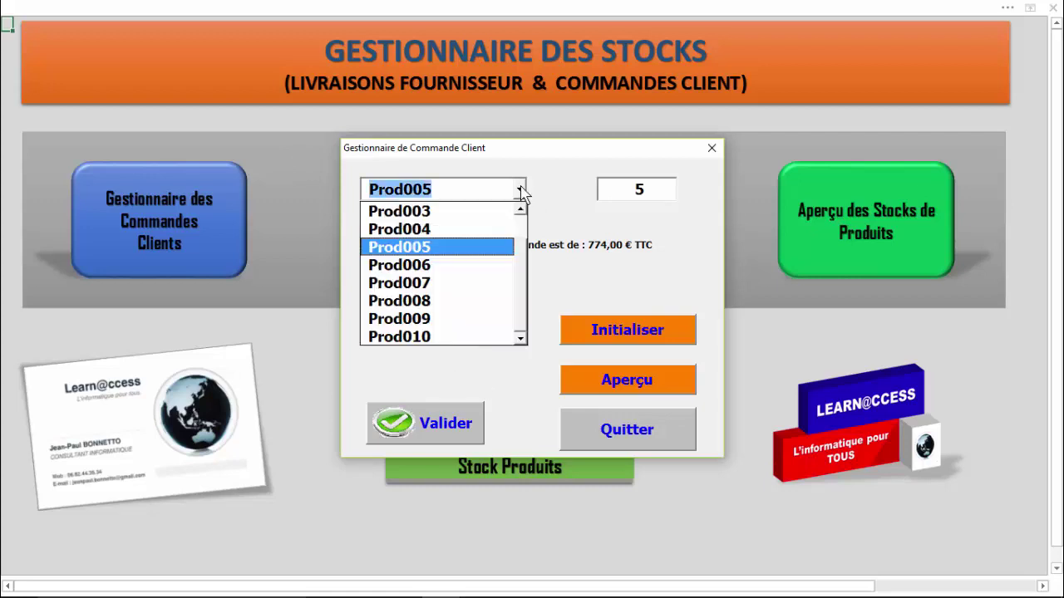
left_click(432, 319)
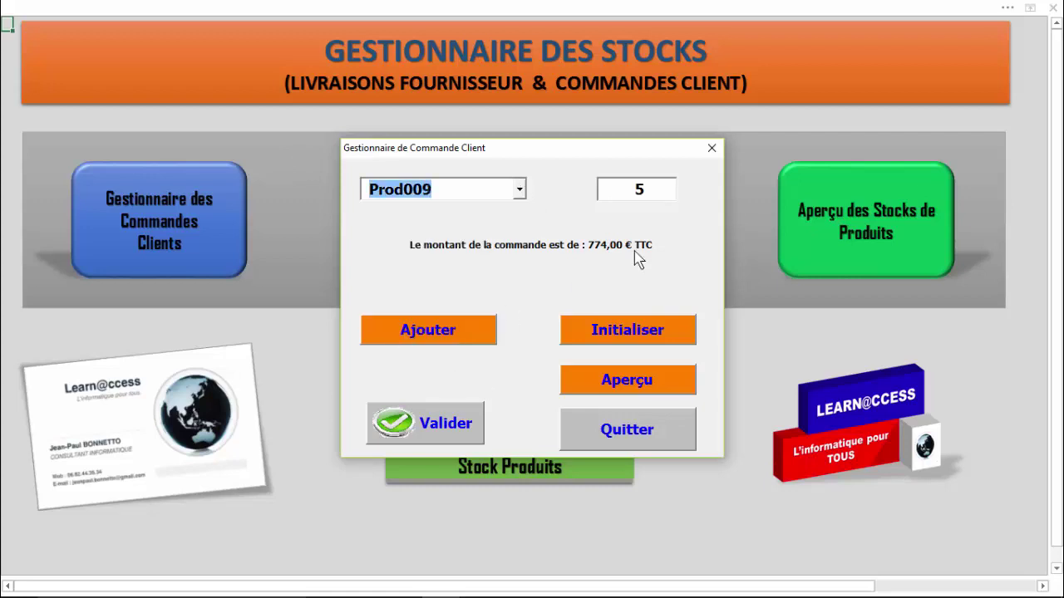
left_click(650, 189)
left_click(465, 328)
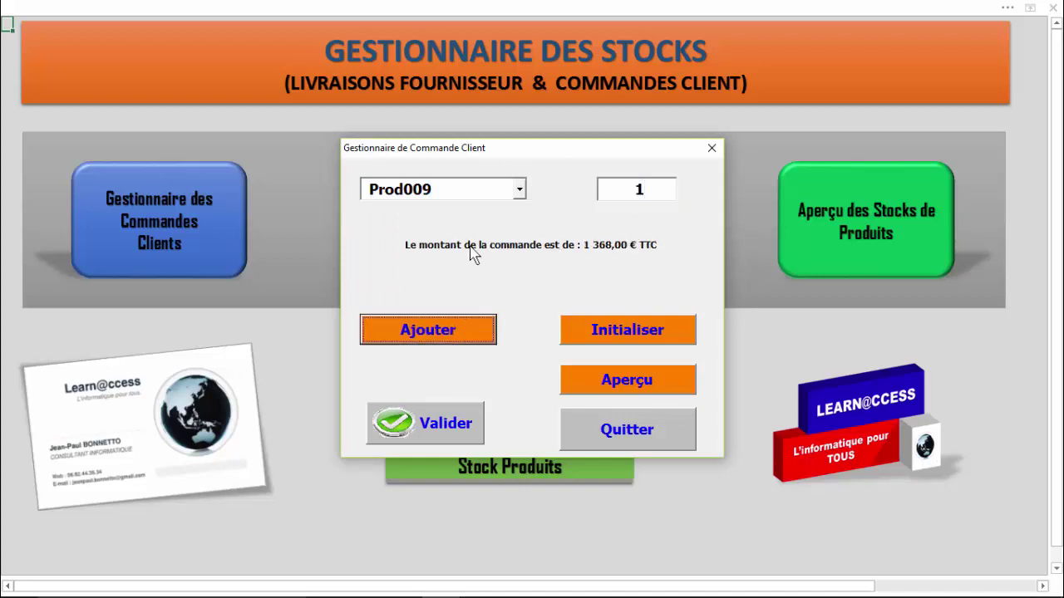
mouse_move(541, 155)
left_mouse_down()
mouse_move(607, 146)
mouse_move(554, 124)
left_mouse_up()
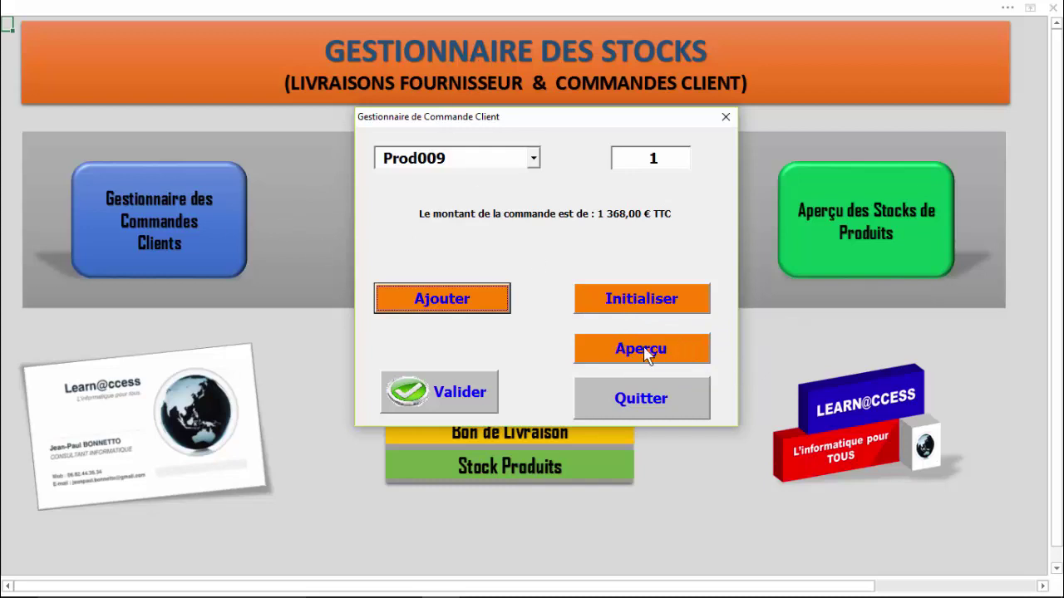
- Show the order on the sheet and check its TOTAL TTC of 1 368,00 €
left_click(643, 349)
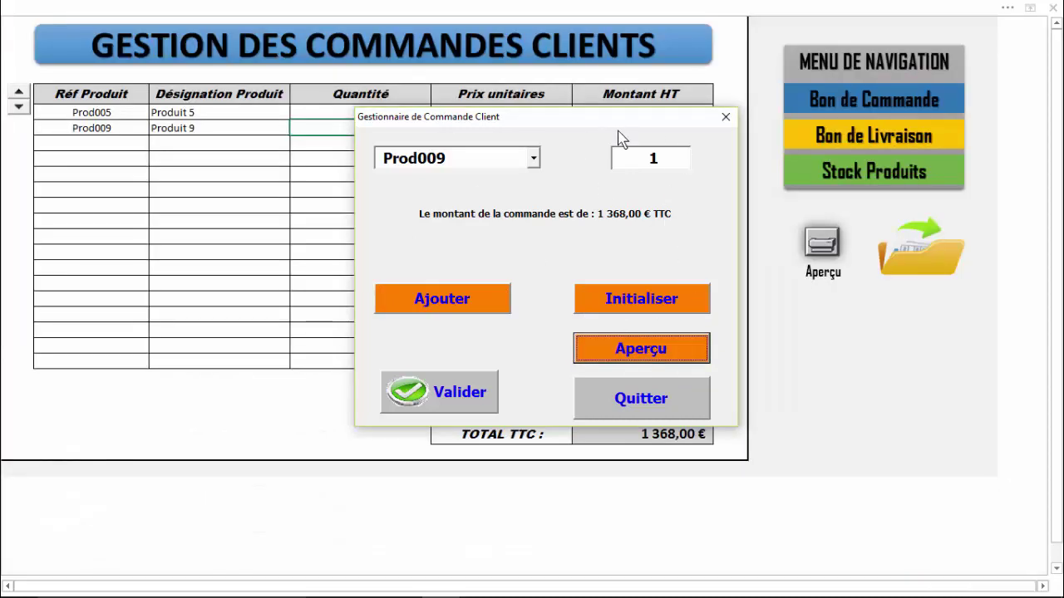
left_click_drag(618, 127, 289, 187)
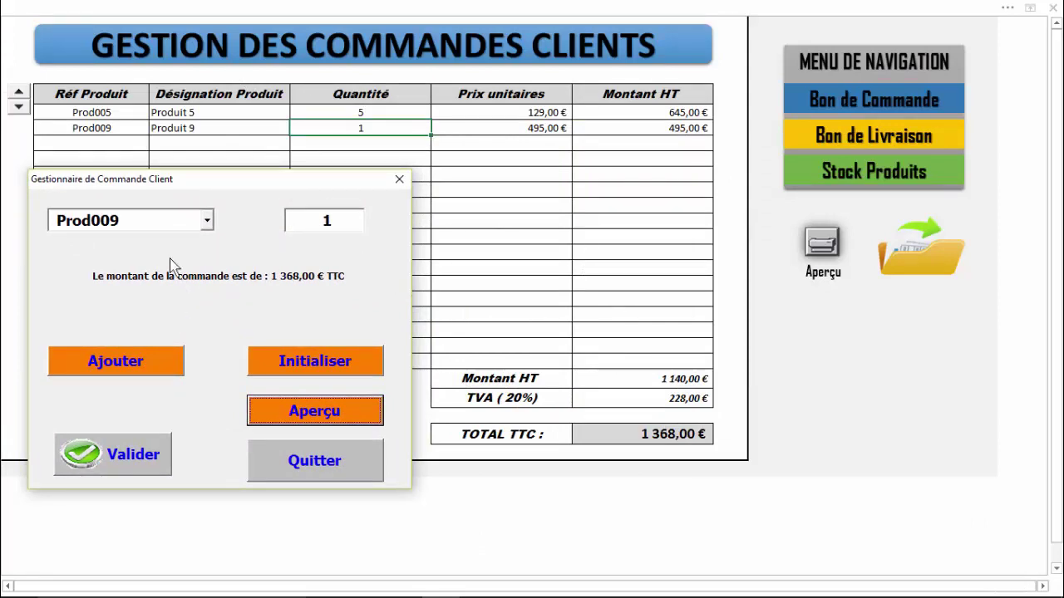
left_click(669, 435)
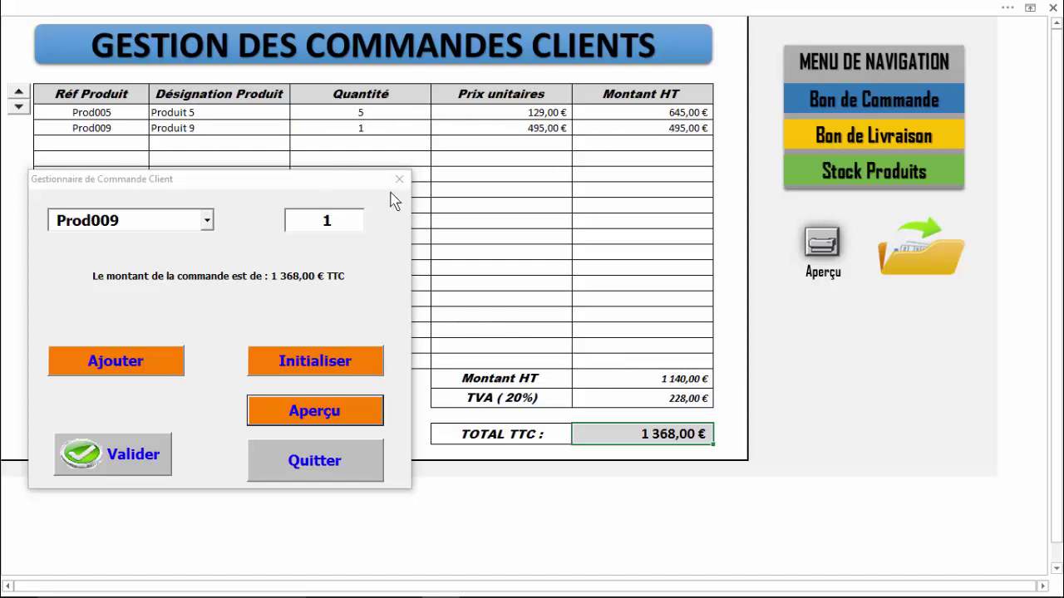
- Close the order form, then preview the printable BON DE COMMANDE and close the preview
left_click(324, 472)
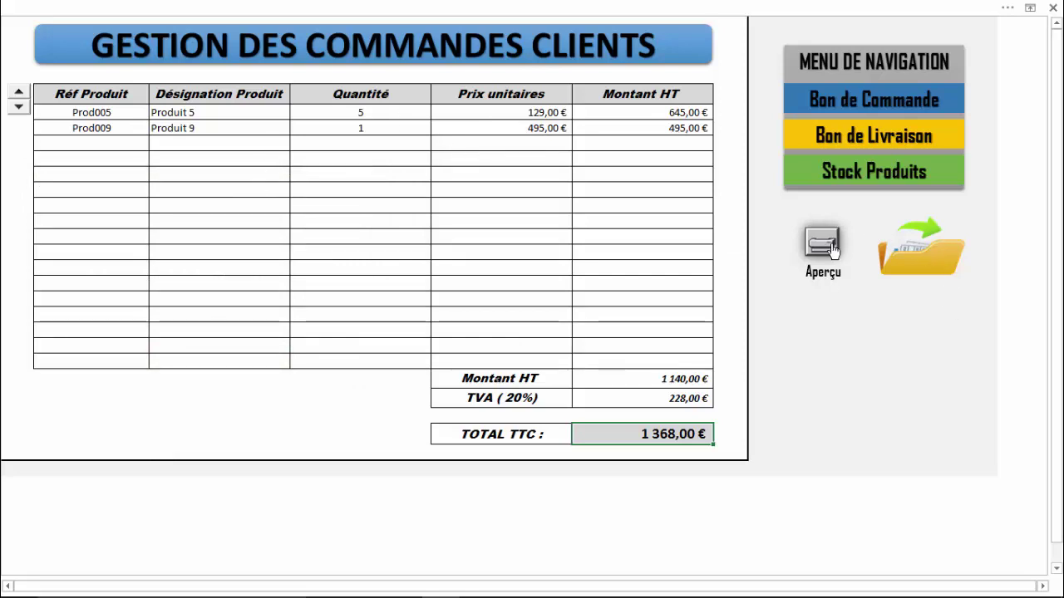
left_click(822, 246)
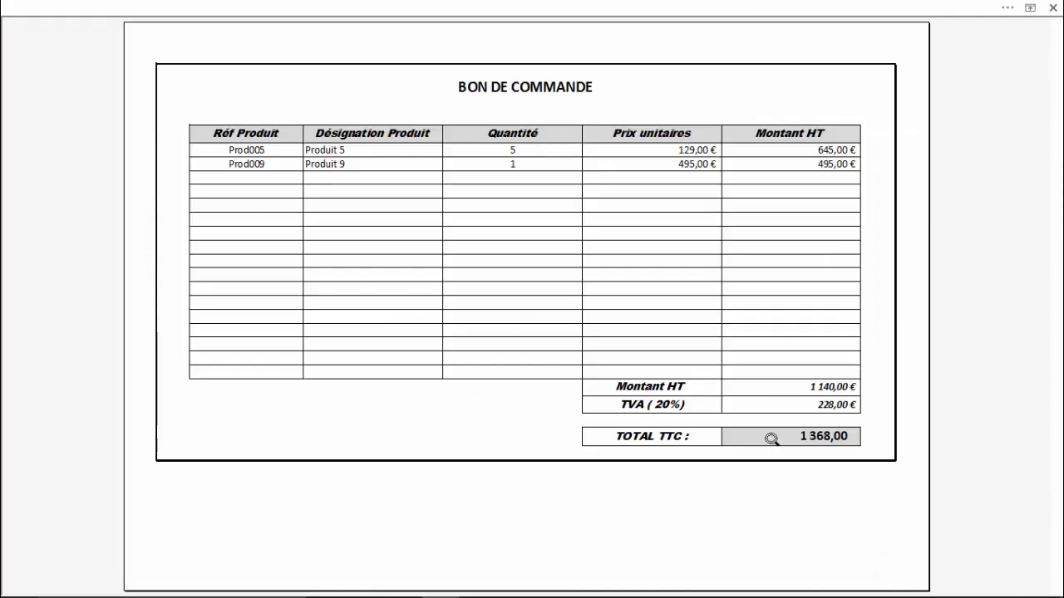
left_click(1052, 8)
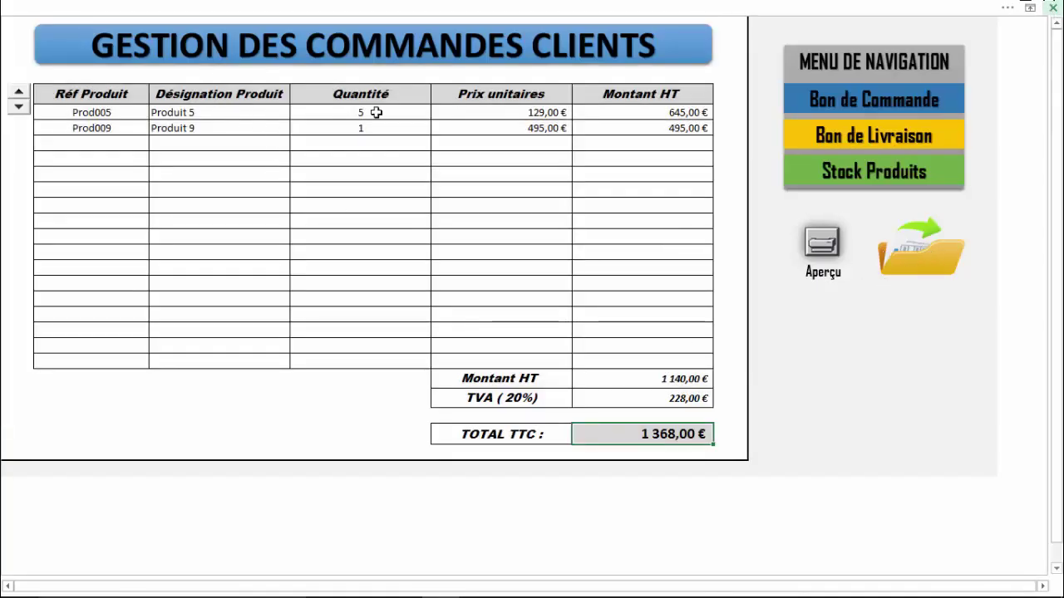
- Save the current order as the client file Client3, correcting a typo in the name
left_click(908, 259)
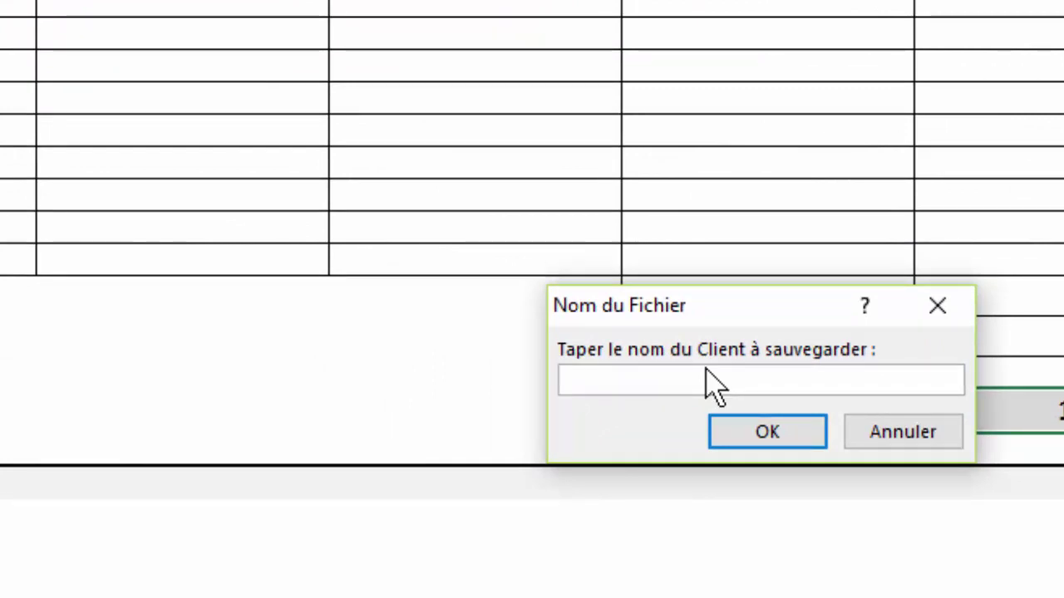
type("Clin")
key("BackSpace")
type("ent3")
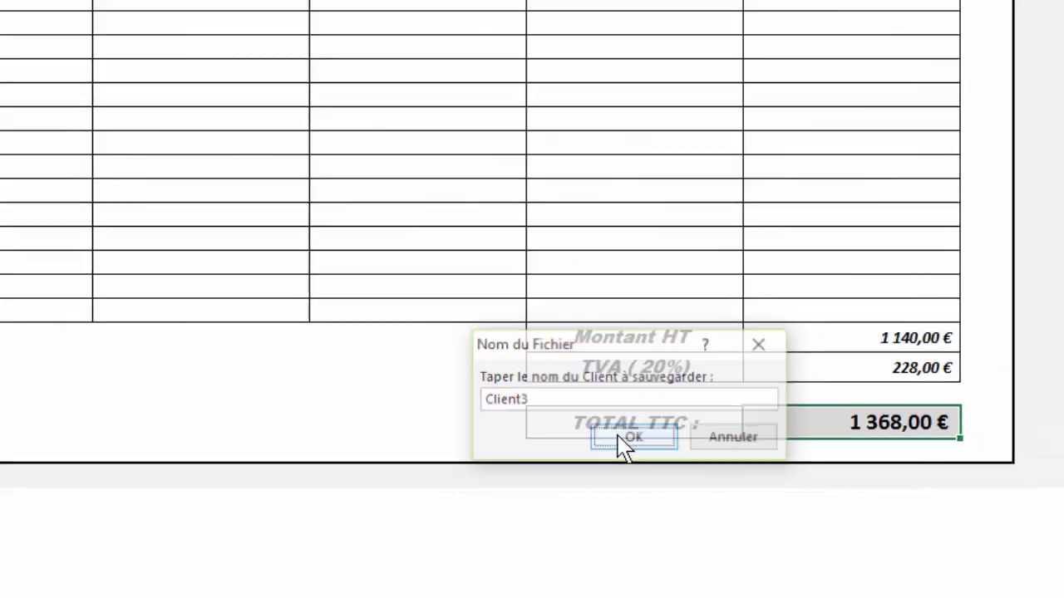
left_click(730, 438)
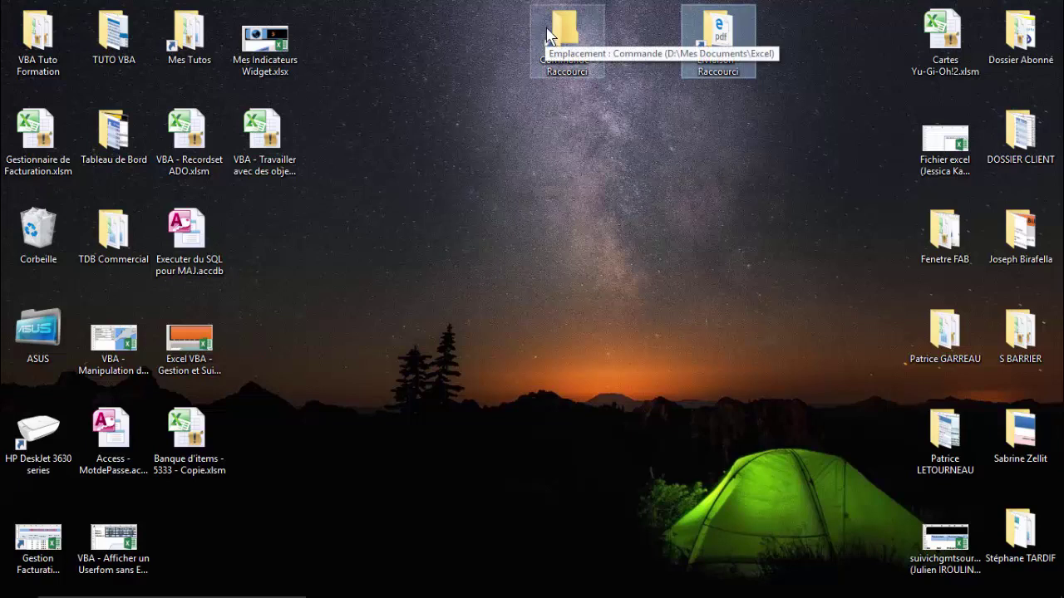
left_click(576, 33)
double_click(575, 37)
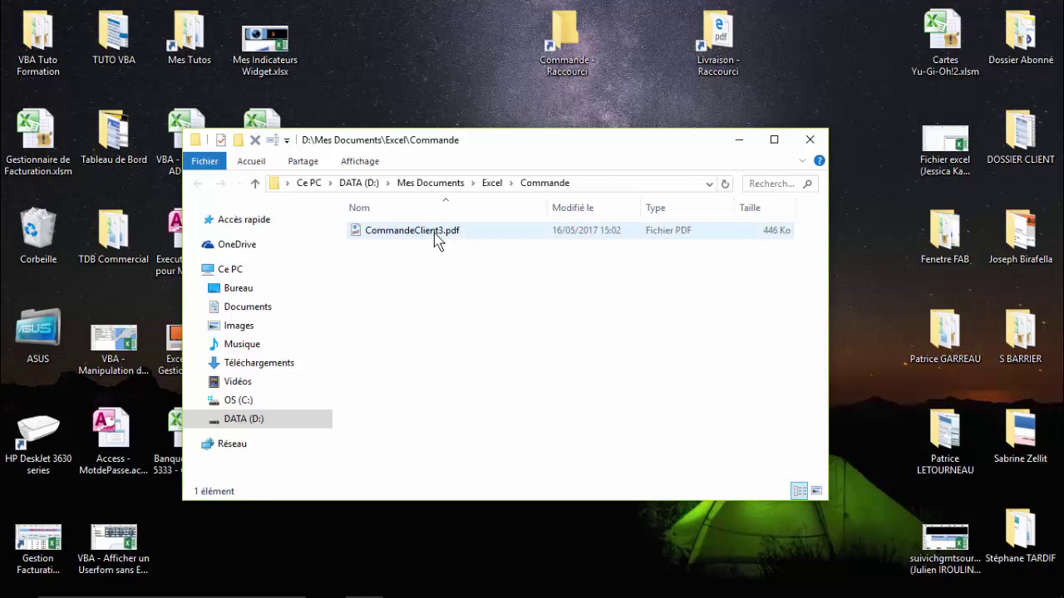
double_click(438, 236)
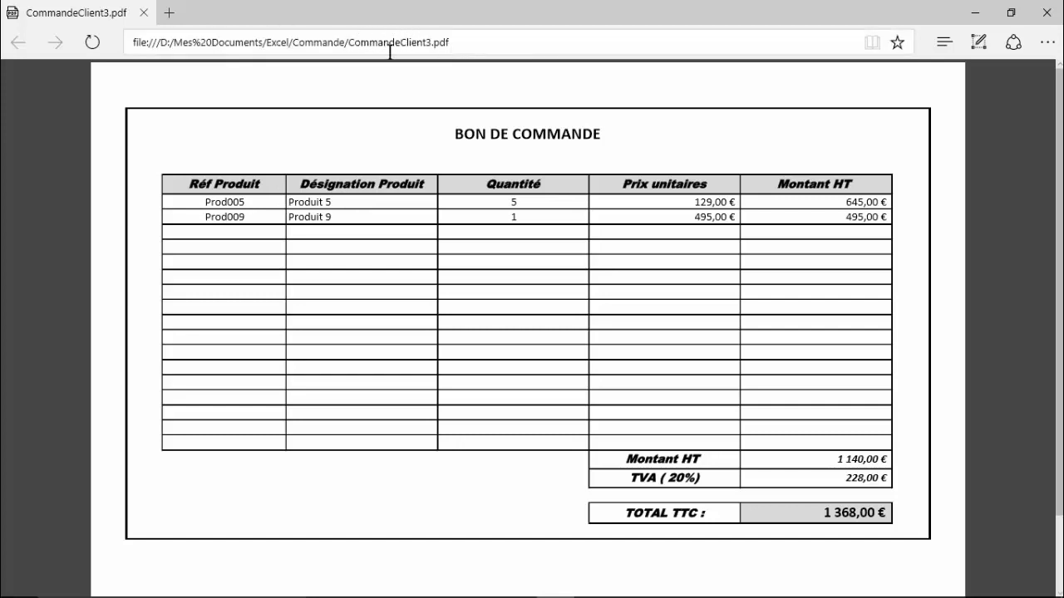
left_click(1045, 16)
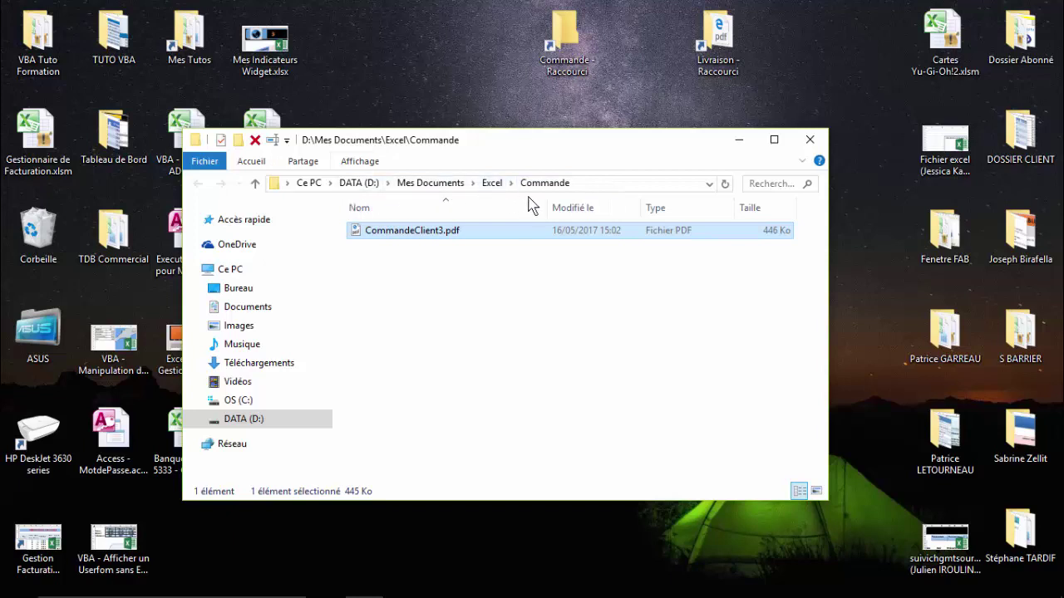
left_click(810, 139)
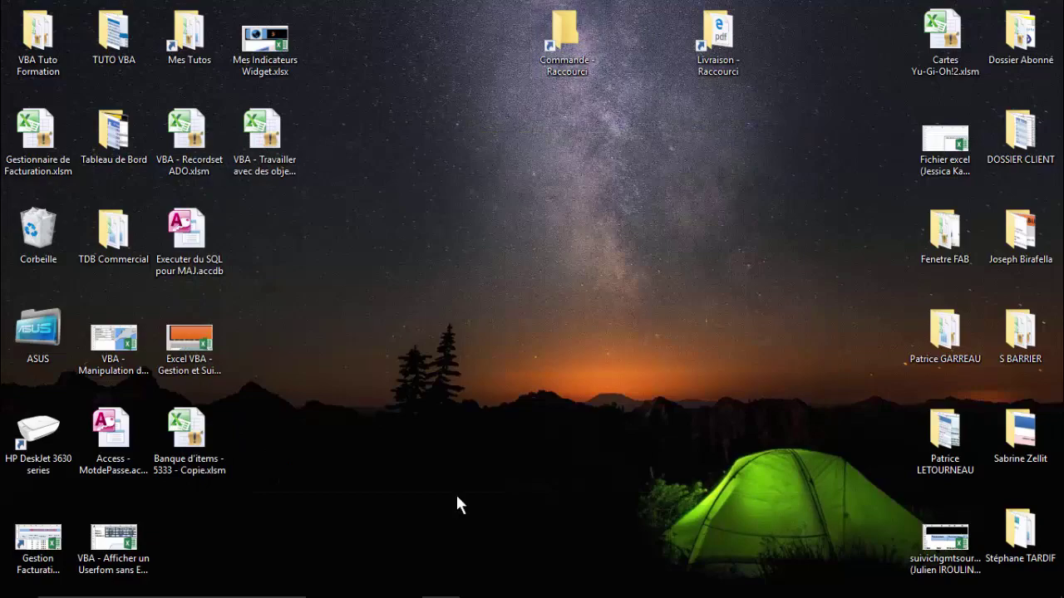
- Return to the stock menu and add Prod002 with quantity 1 to a customer order
left_click(443, 588)
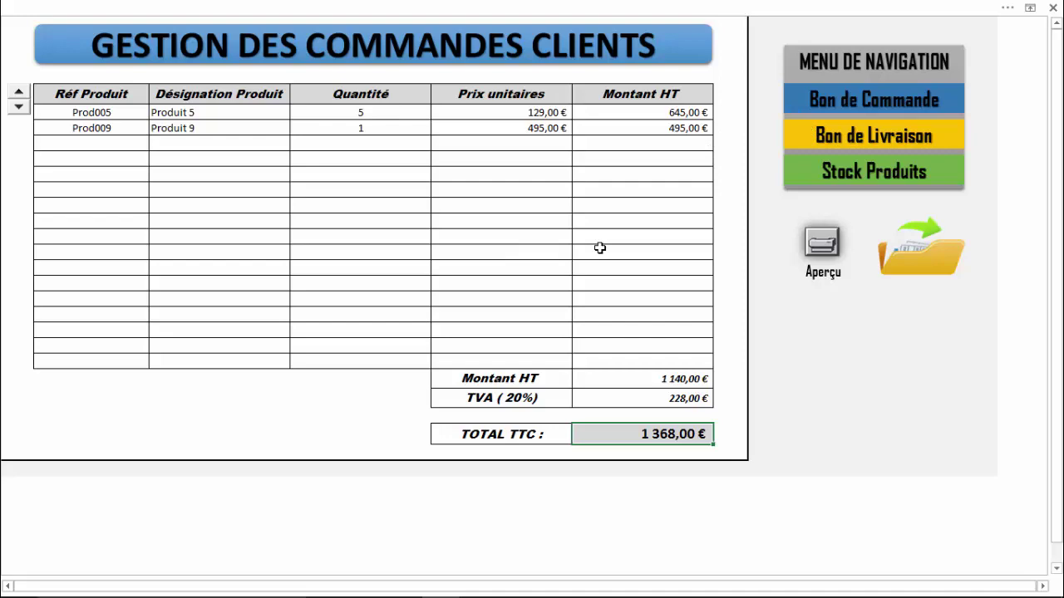
left_click(859, 66)
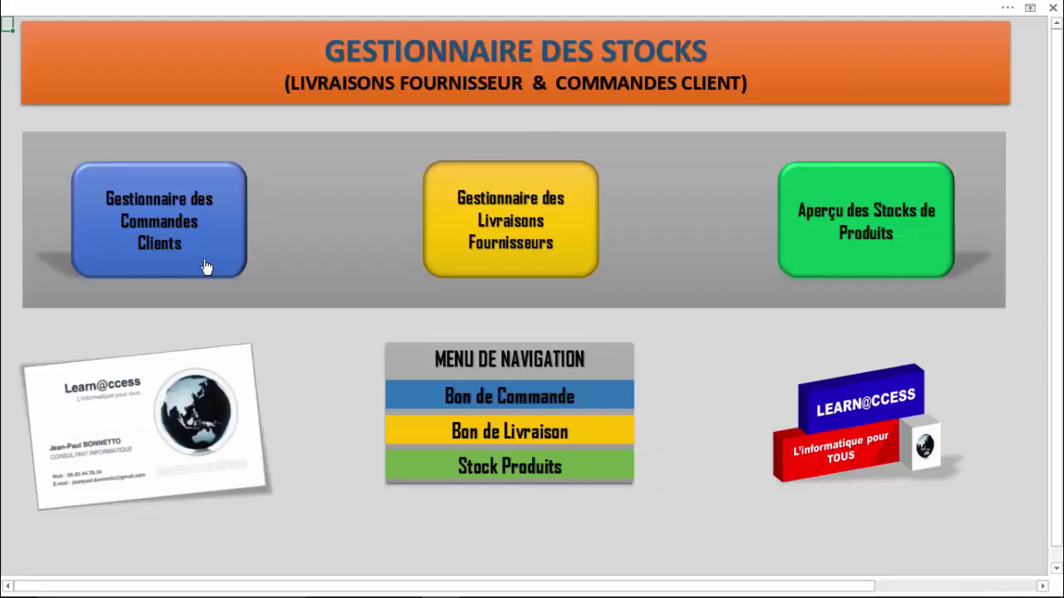
left_click(157, 225)
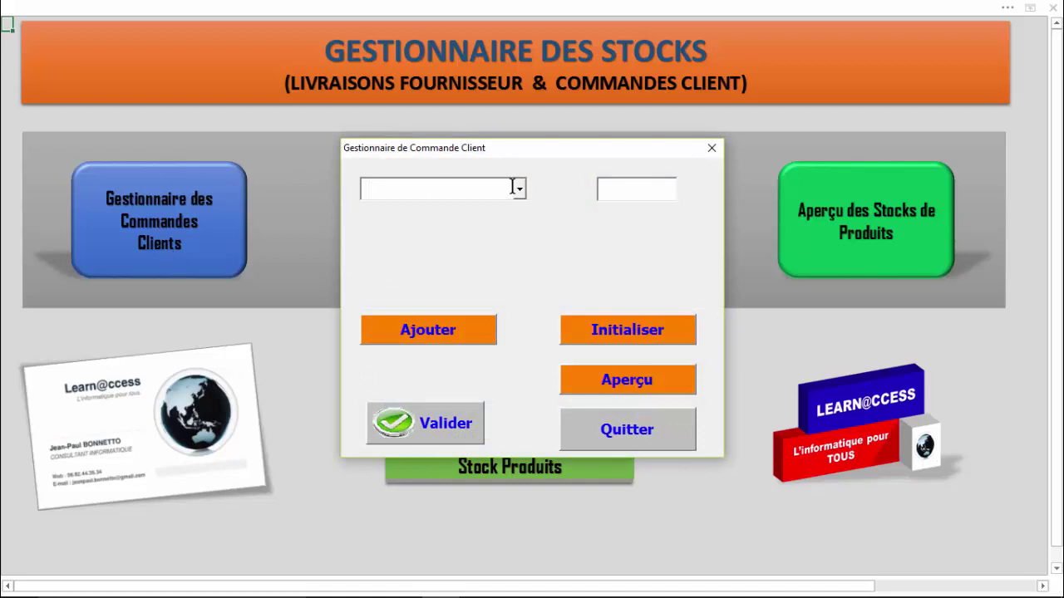
left_click(517, 190)
left_click(426, 229)
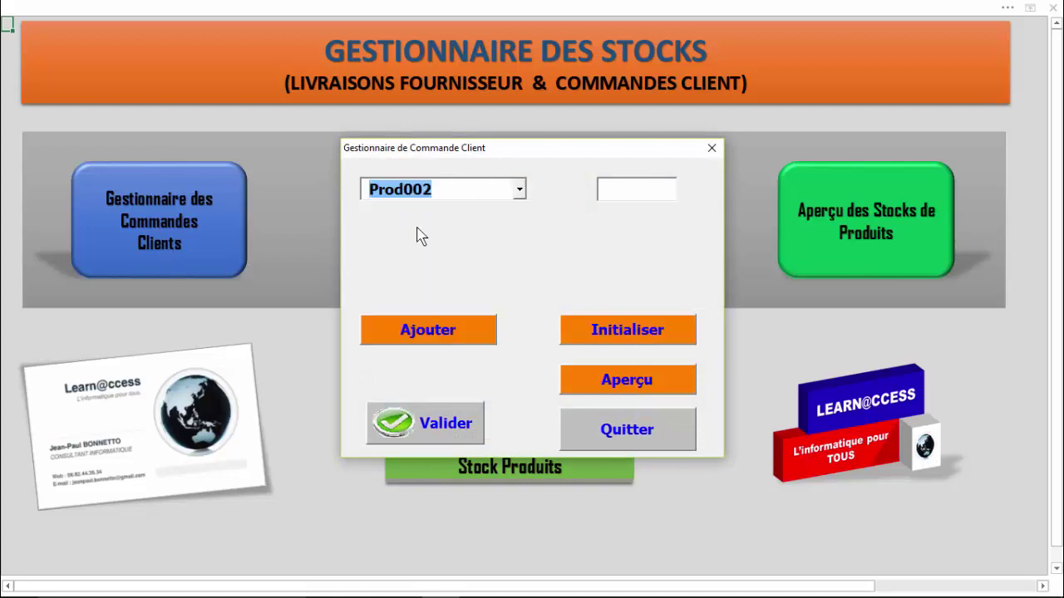
left_click(647, 192)
type("1")
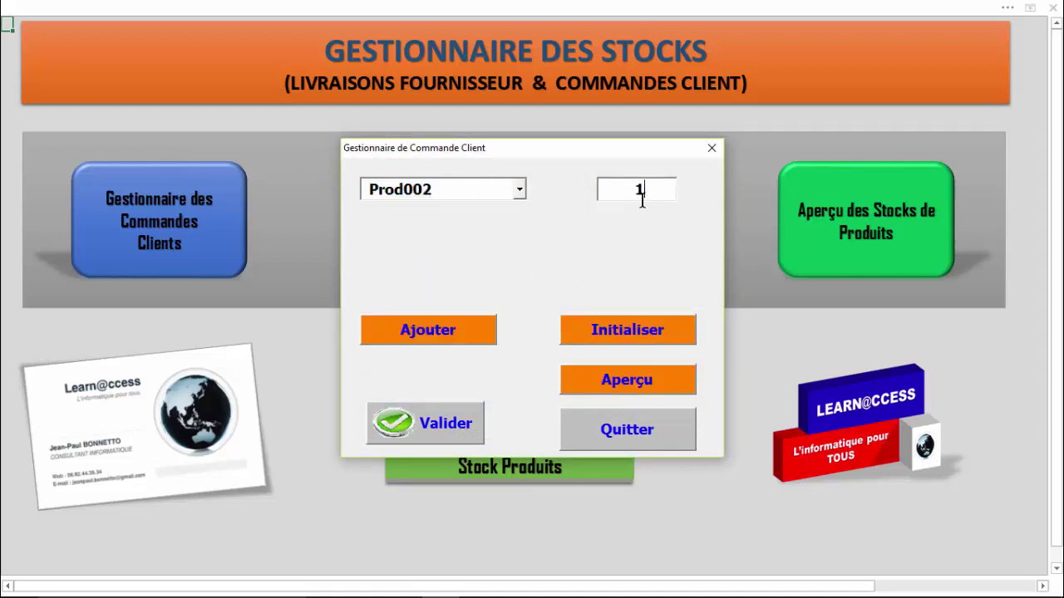
left_click(447, 328)
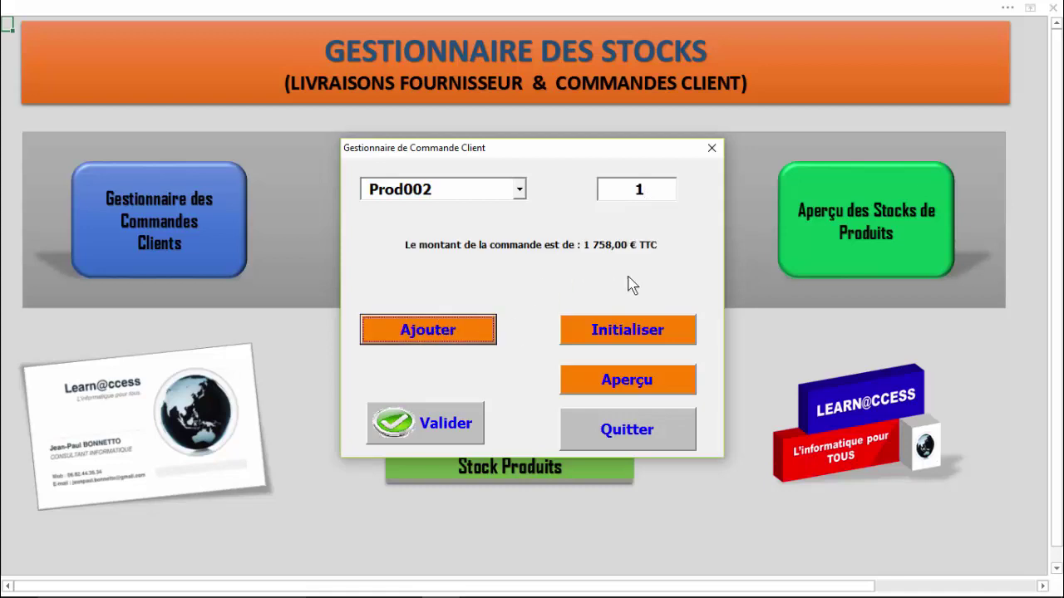
- Show the 1 758,00 € order on the sheet, clear it, close the form and return home
left_click(625, 384)
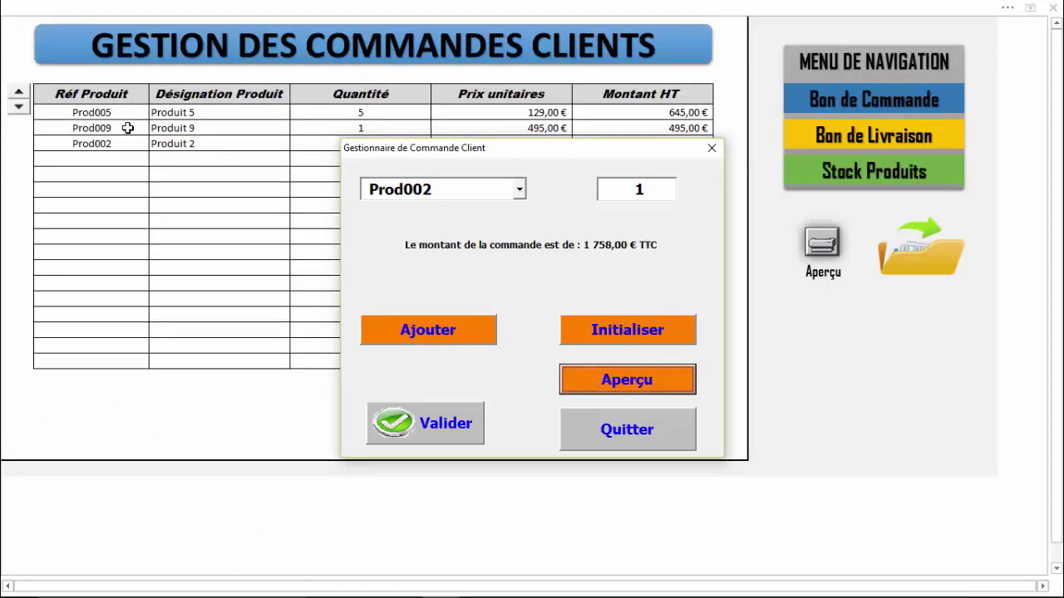
left_click(641, 326)
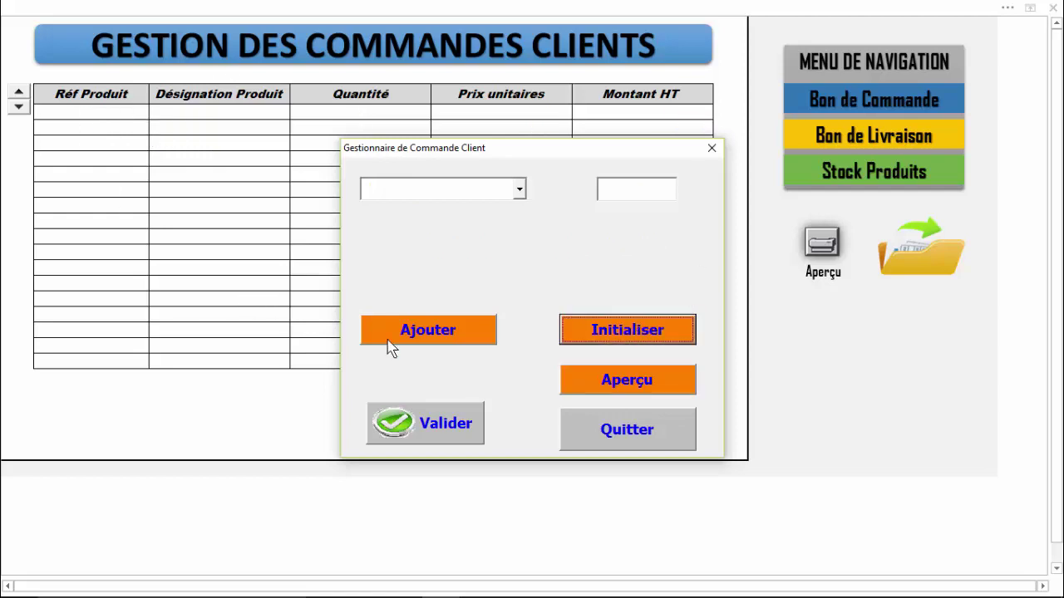
left_click(642, 432)
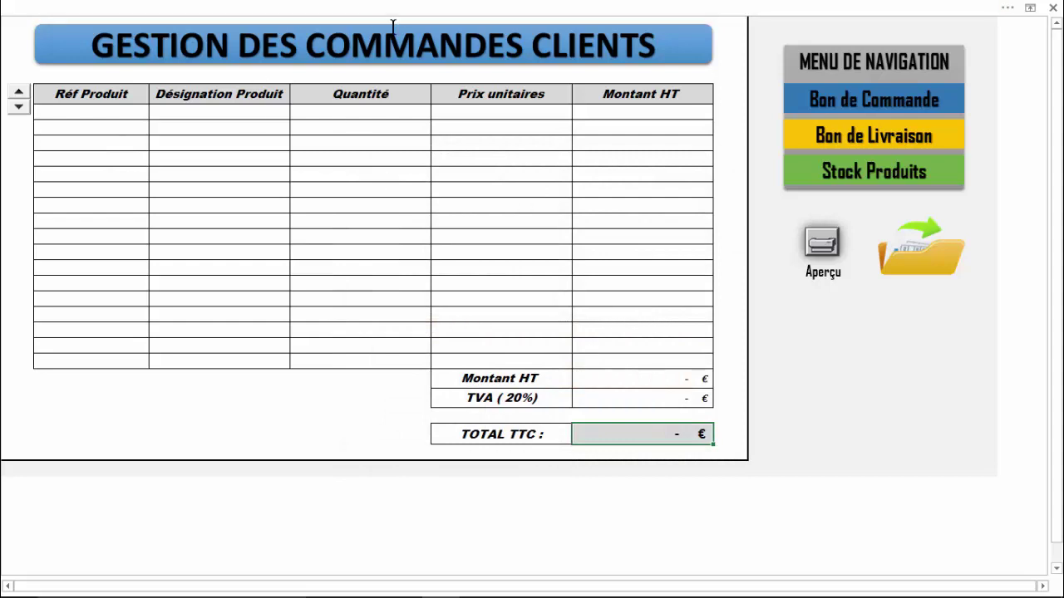
left_click(860, 71)
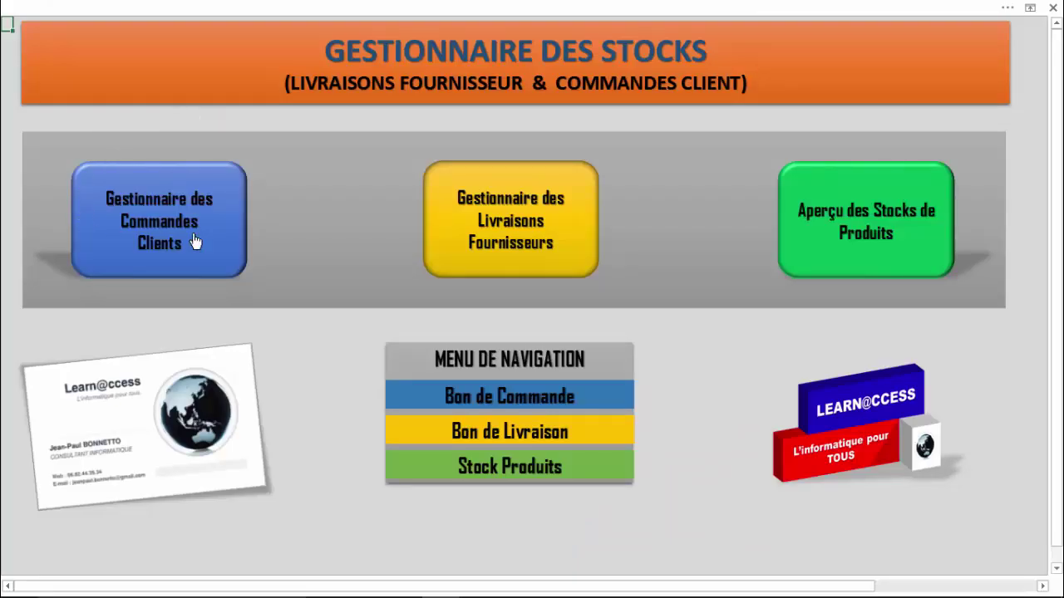
left_click(894, 217)
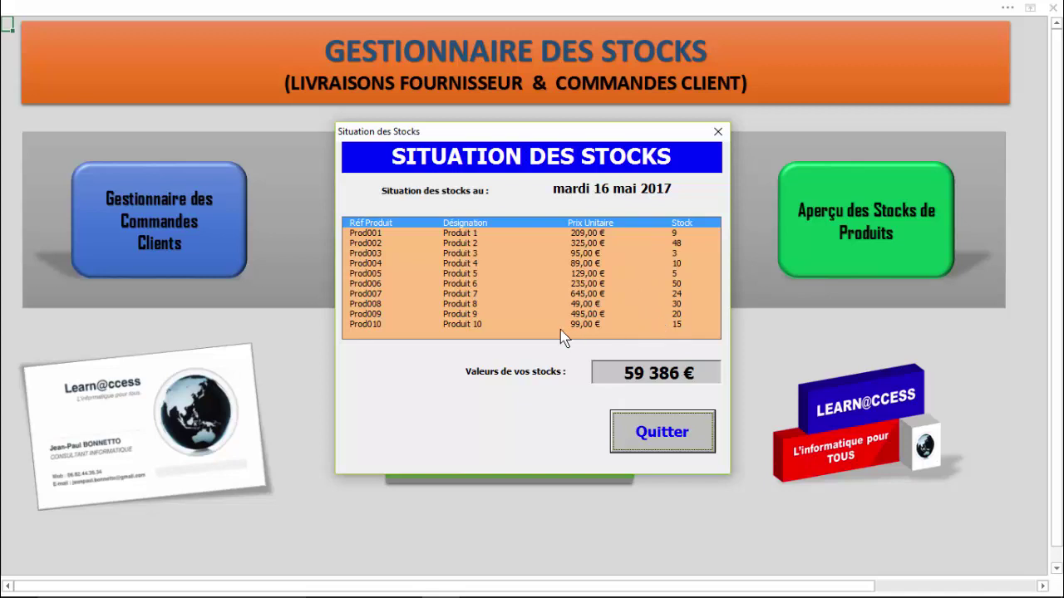
left_click(660, 439)
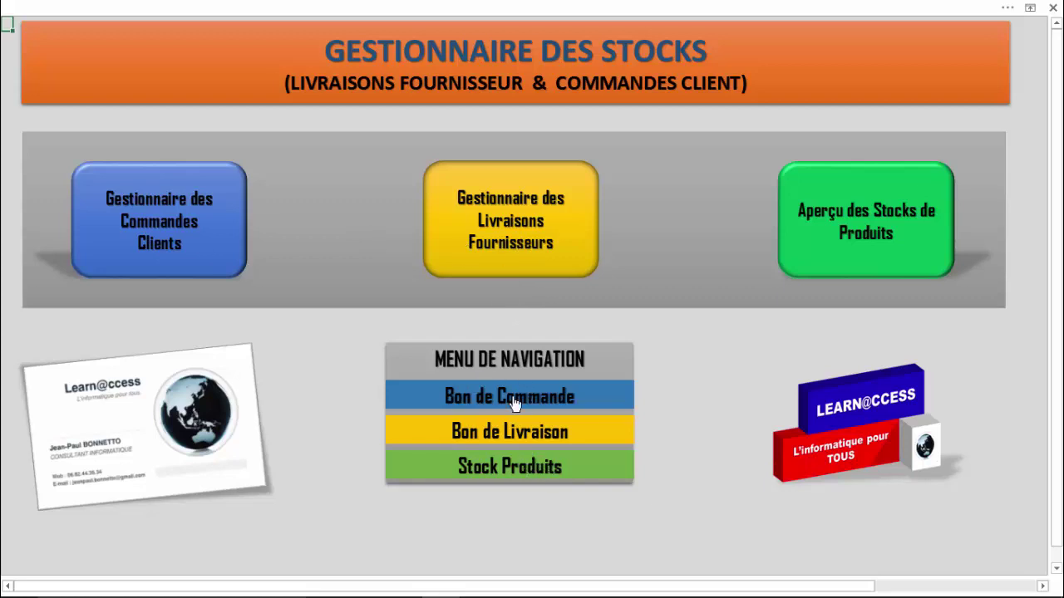
left_click(806, 230)
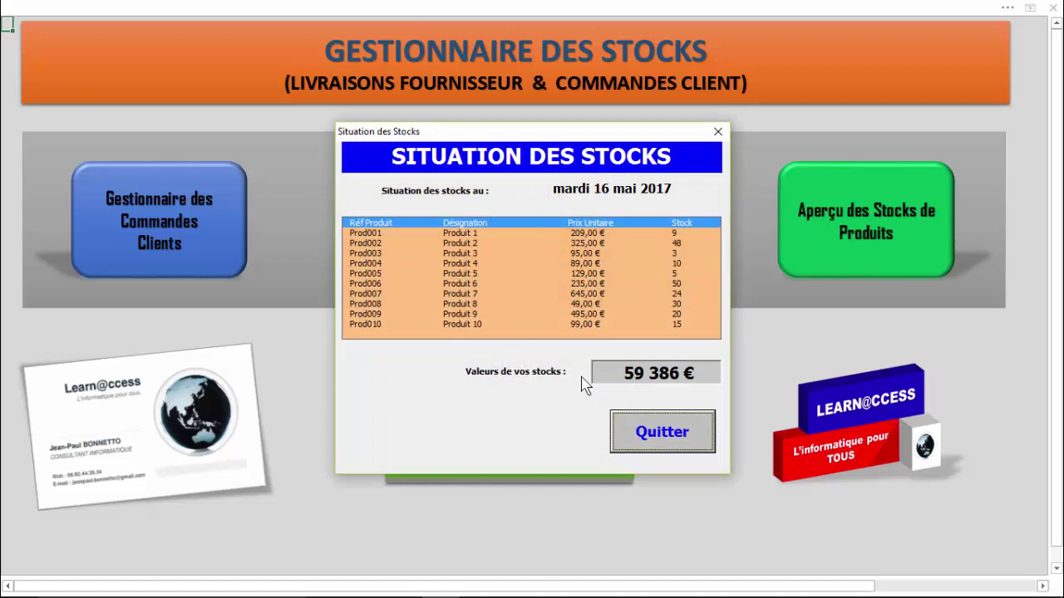
left_click(647, 442)
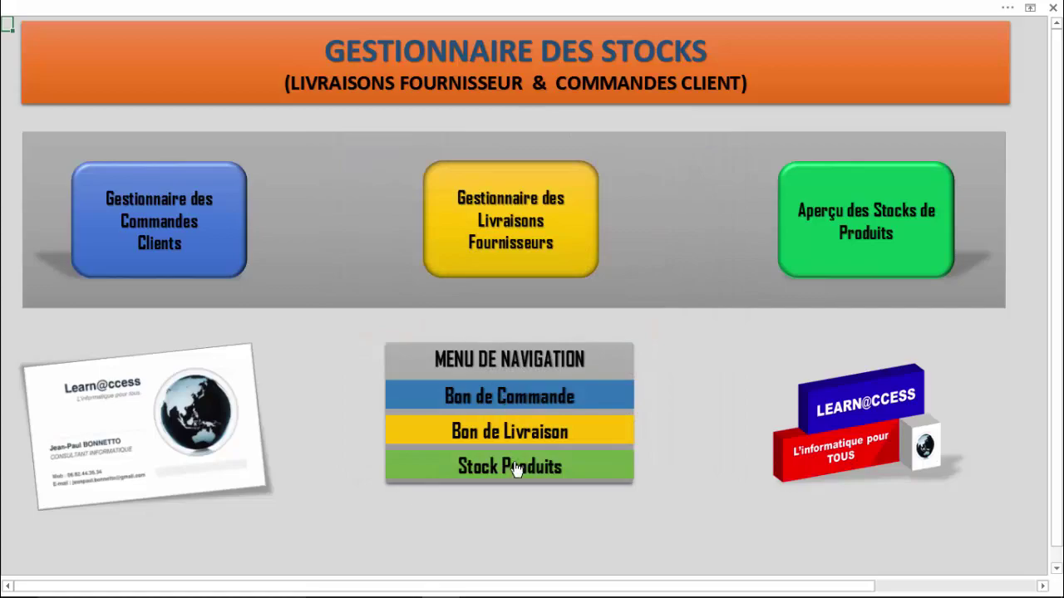
- View the Catalogue des Produits sheet (Prod001–Prod010), then return to the Gestionnaire des Stocks home sheet
left_click(515, 467)
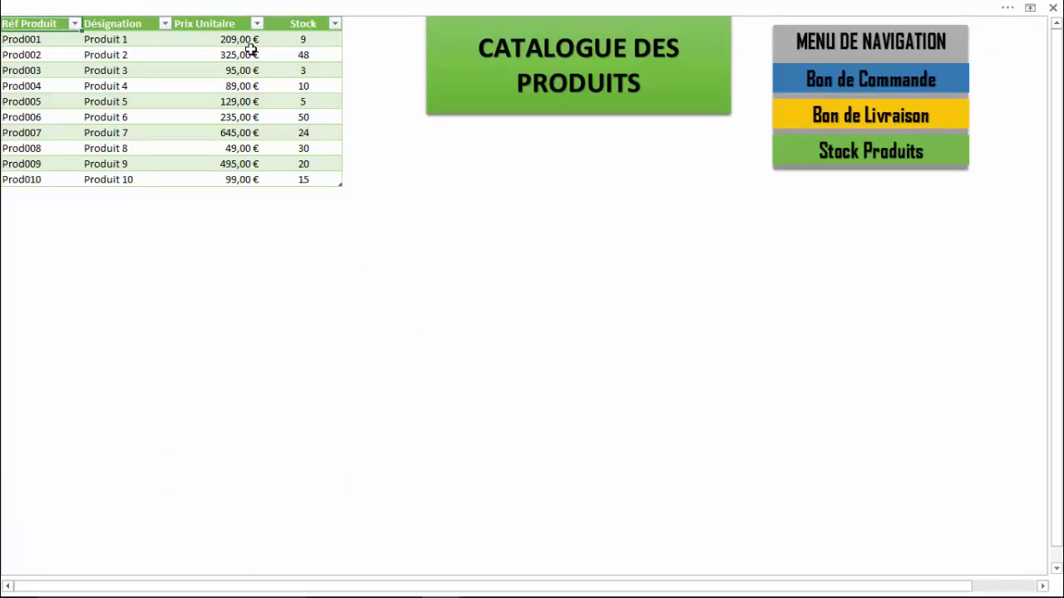
left_click_drag(23, 195, 325, 196)
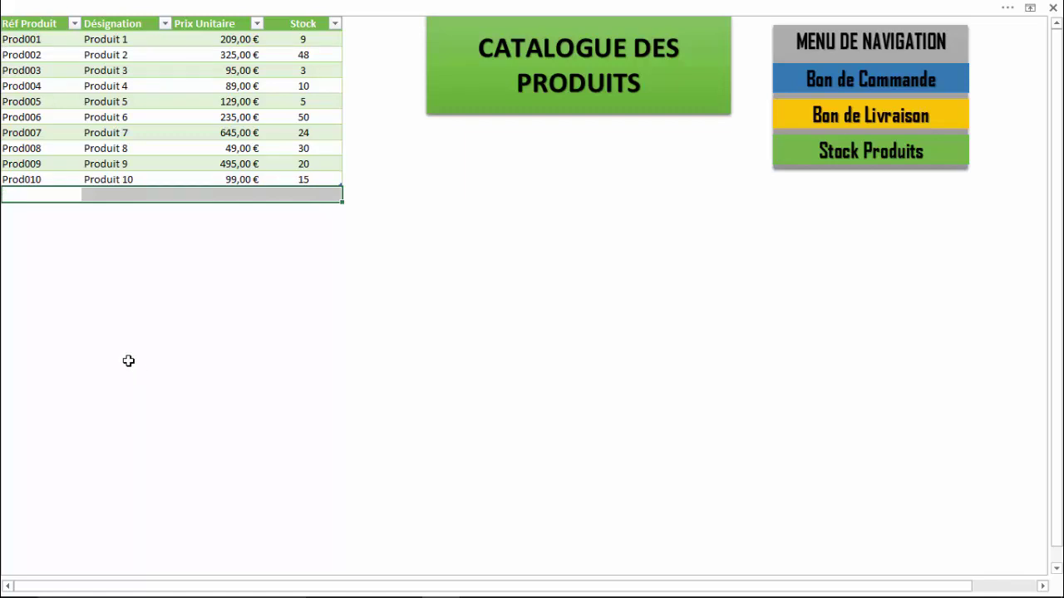
key("Up")
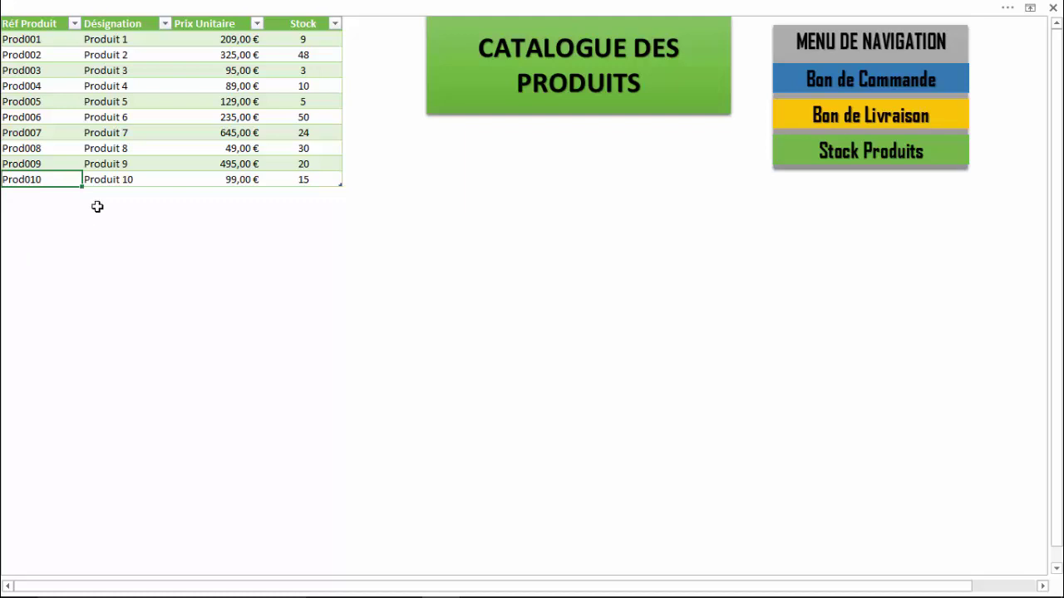
left_click(885, 44)
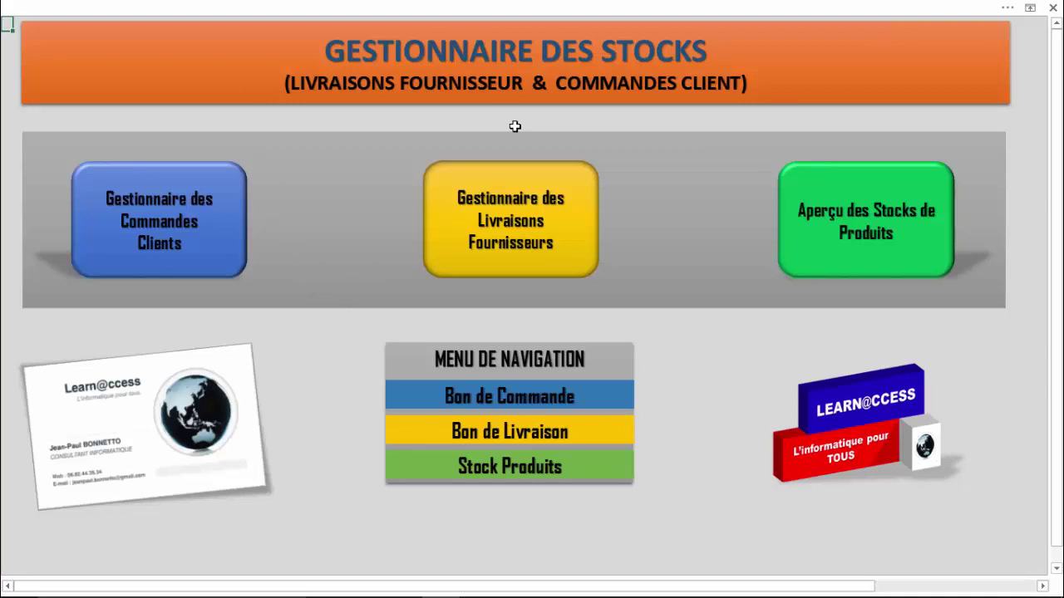
- Open the supplier deliveries form, clear its delivery lines, browse the product list without choosing, and close it
left_click(509, 218)
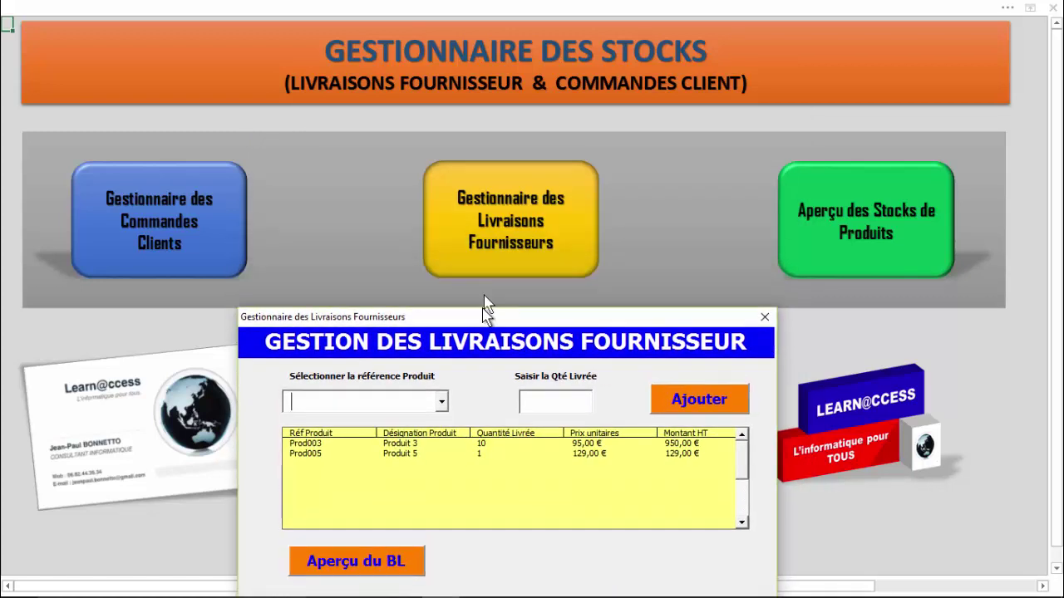
left_click_drag(485, 234, 501, 91)
left_click(553, 405)
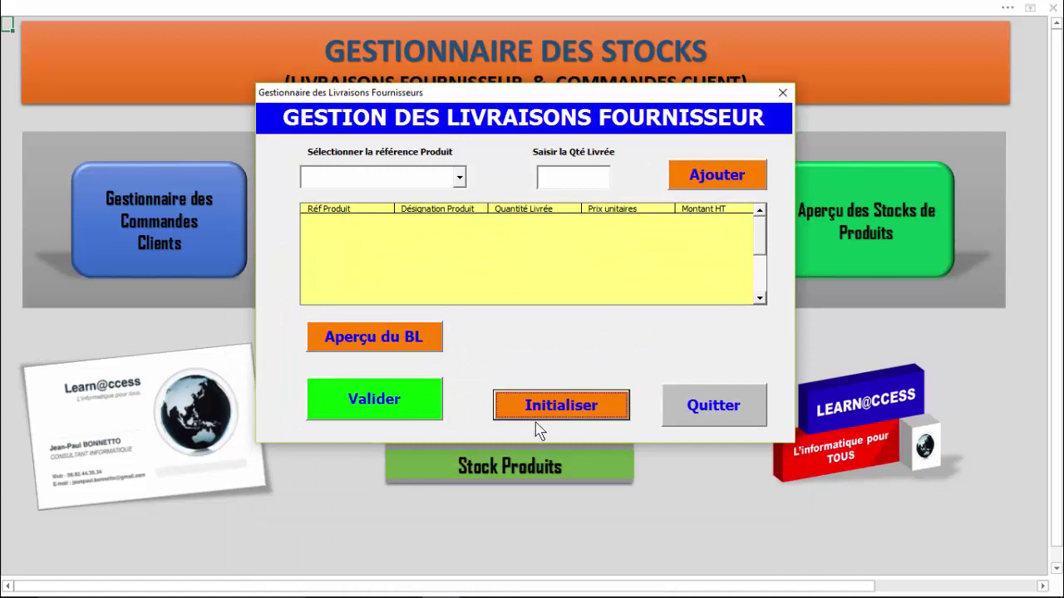
left_click(458, 177)
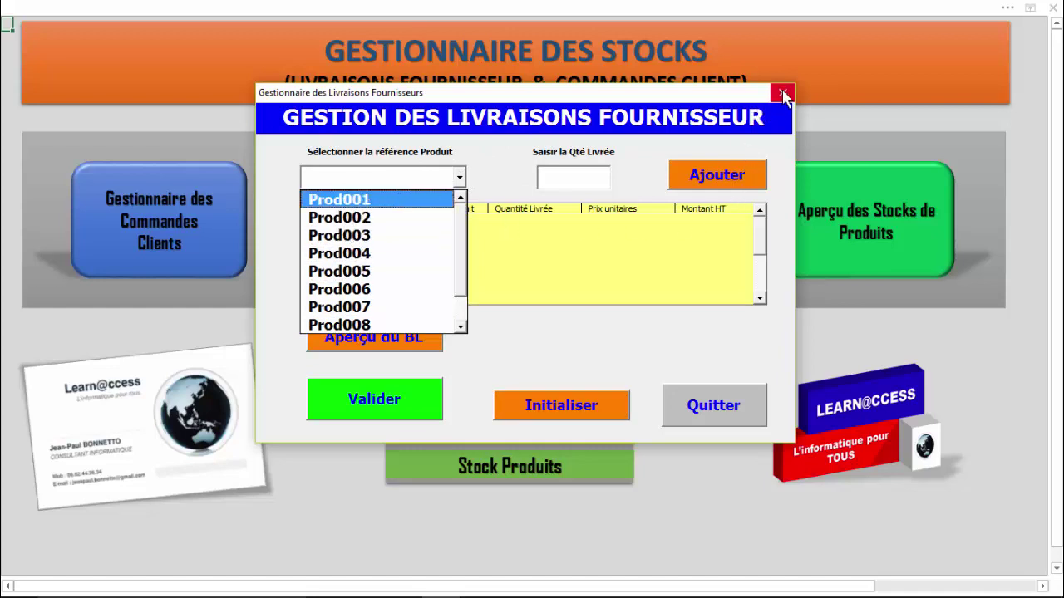
mouse_move(463, 241)
left_mouse_down()
mouse_move(462, 293)
mouse_move(511, 206)
left_mouse_up()
left_click(593, 353)
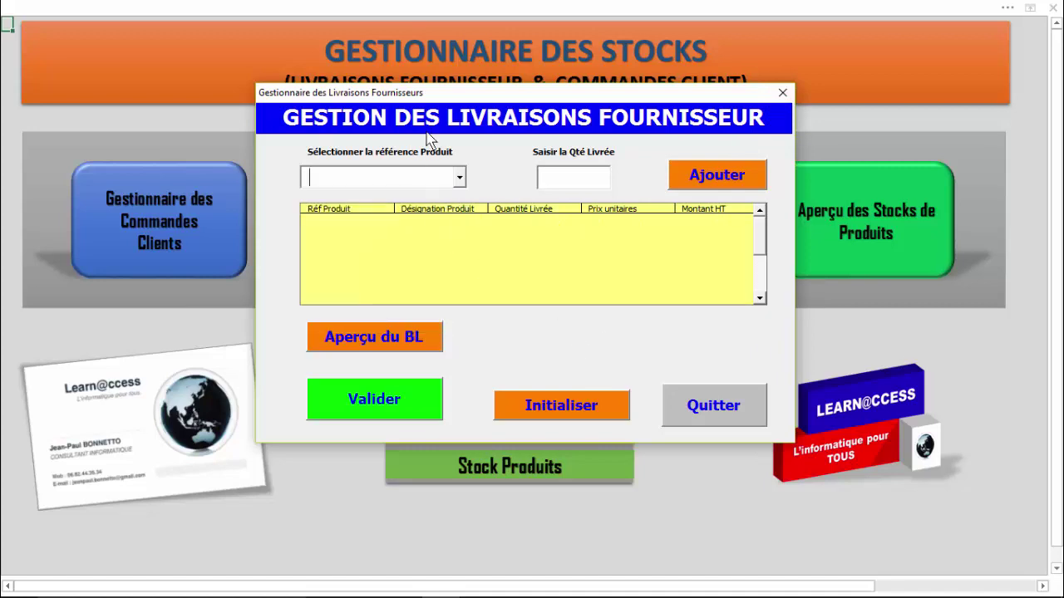
left_click_drag(567, 95, 563, 129)
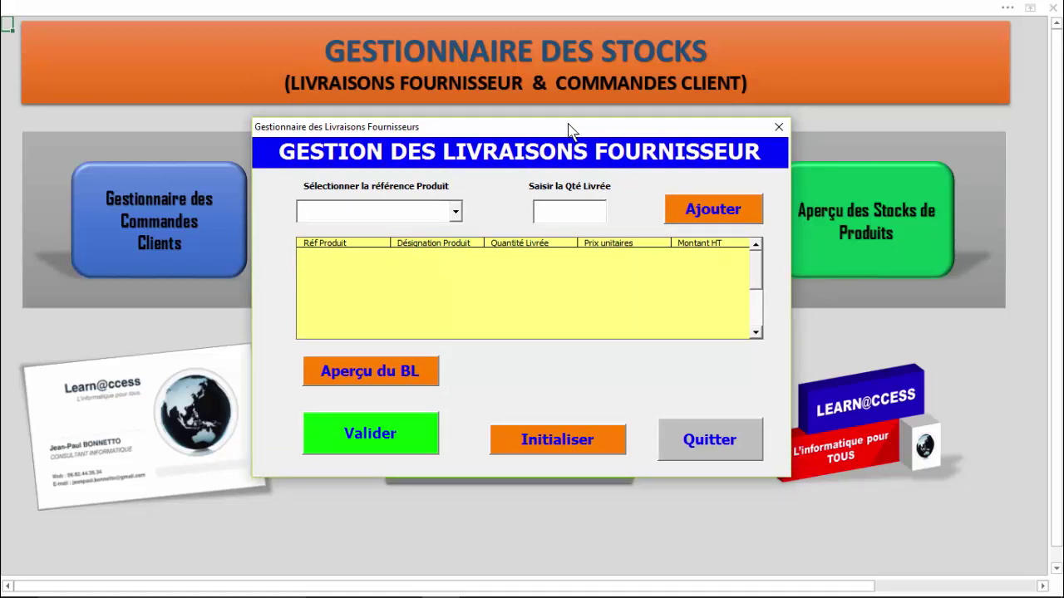
left_click(779, 126)
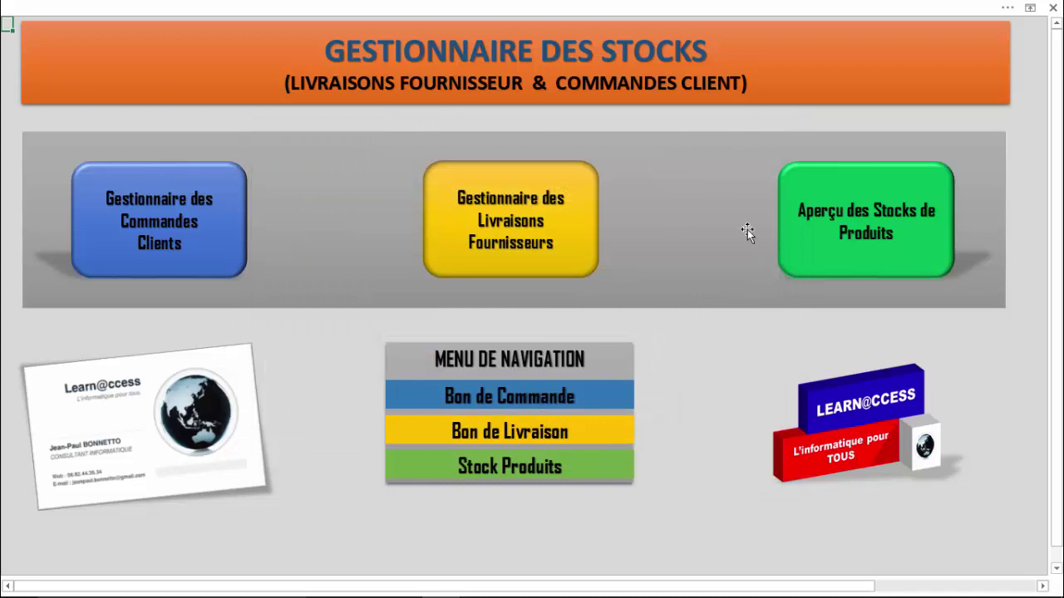
- Open and close the client orders form, then go to the client order sheet
left_click(183, 220)
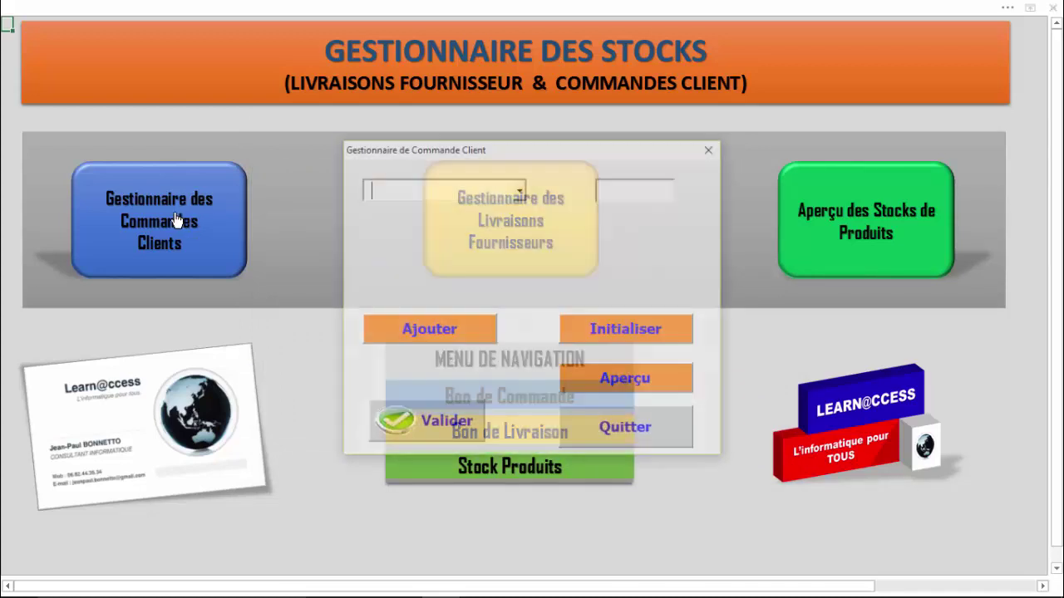
left_click(712, 149)
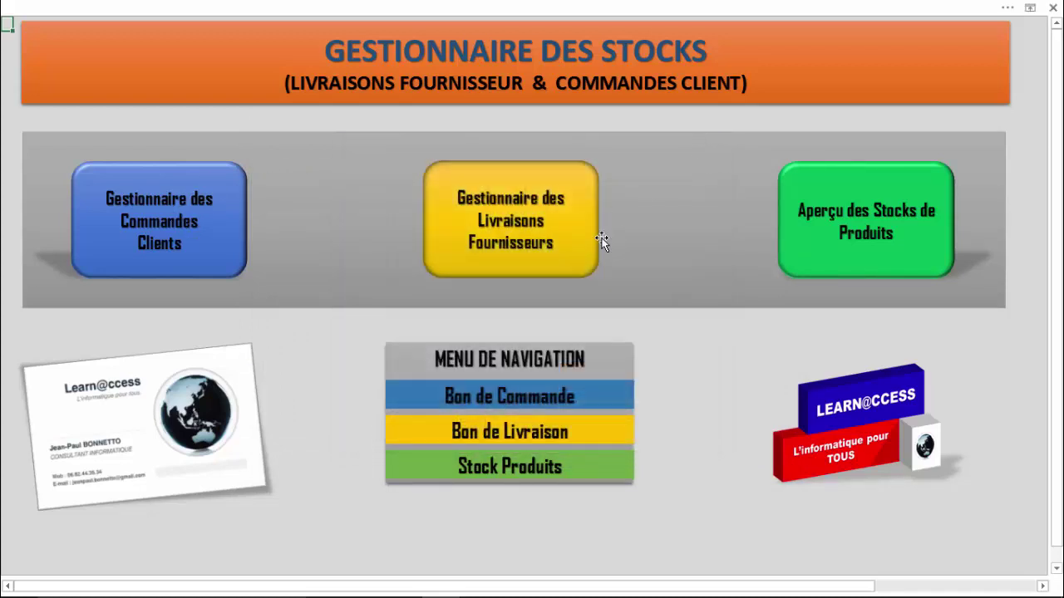
left_click(552, 394)
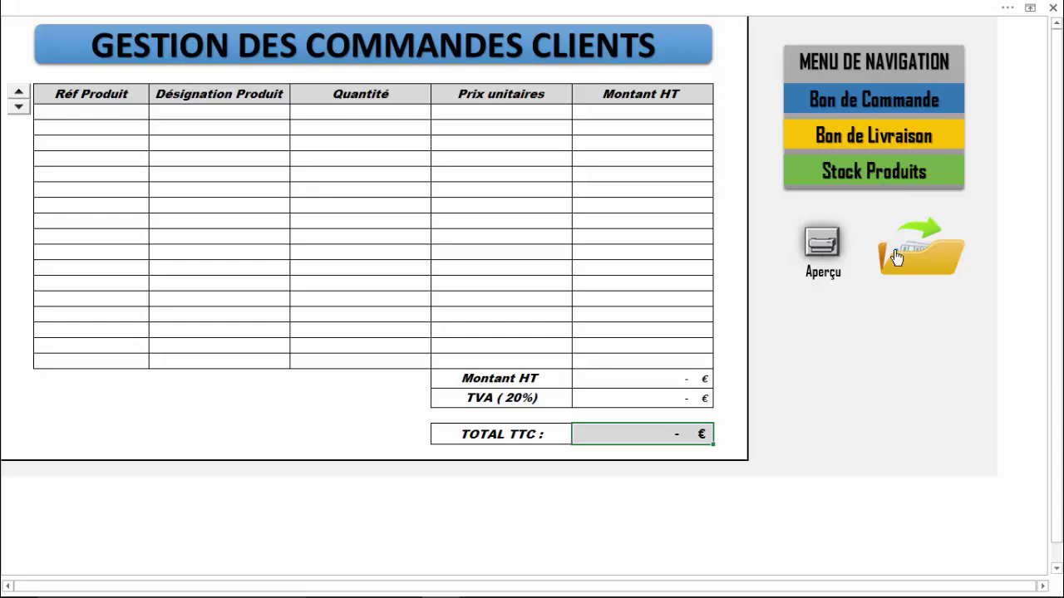
- Test the order table's row spin button, dismiss the end-of-range message, and switch to the delivery sheet
left_click(16, 109)
left_click(19, 109)
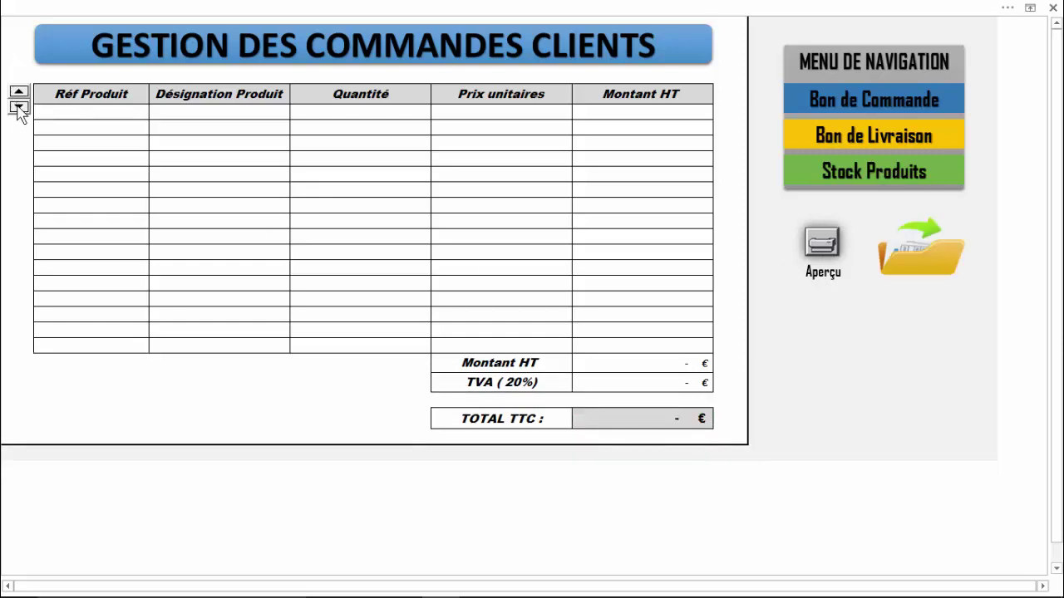
left_click(18, 108)
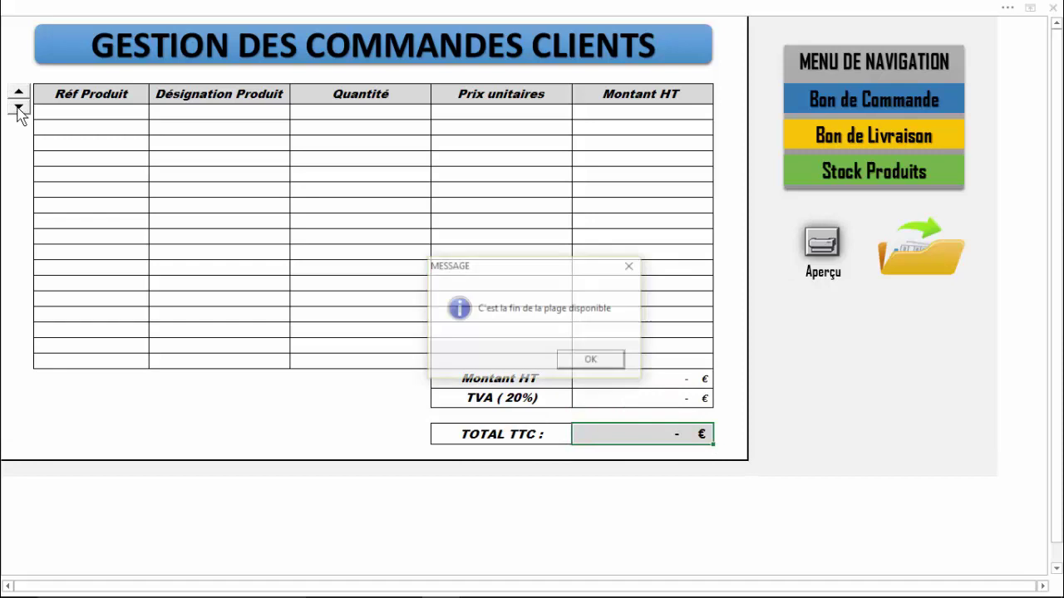
left_click(605, 357)
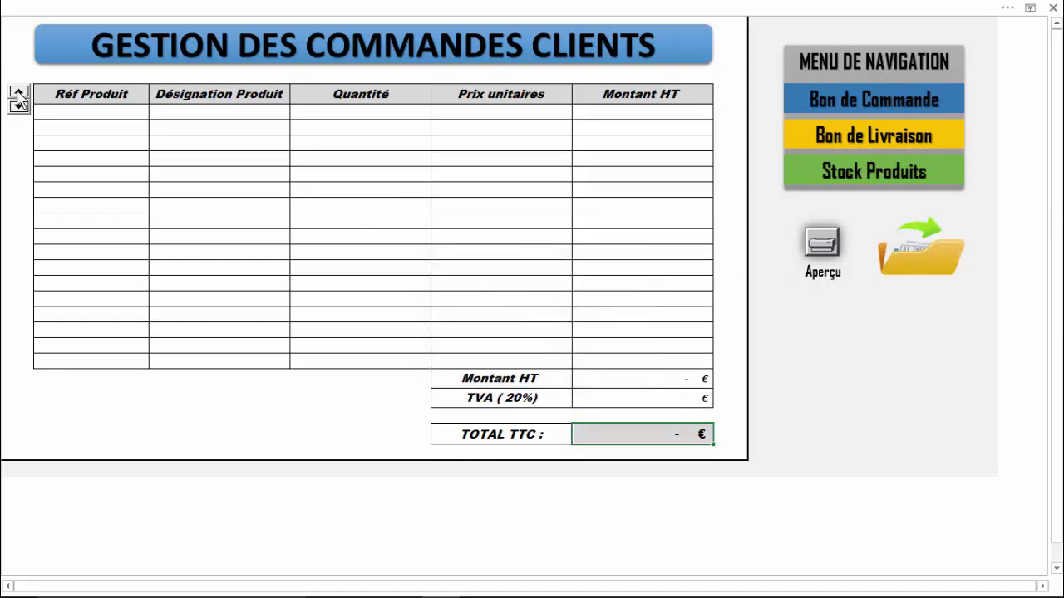
left_click_drag(361, 237, 219, 345)
left_click(256, 184)
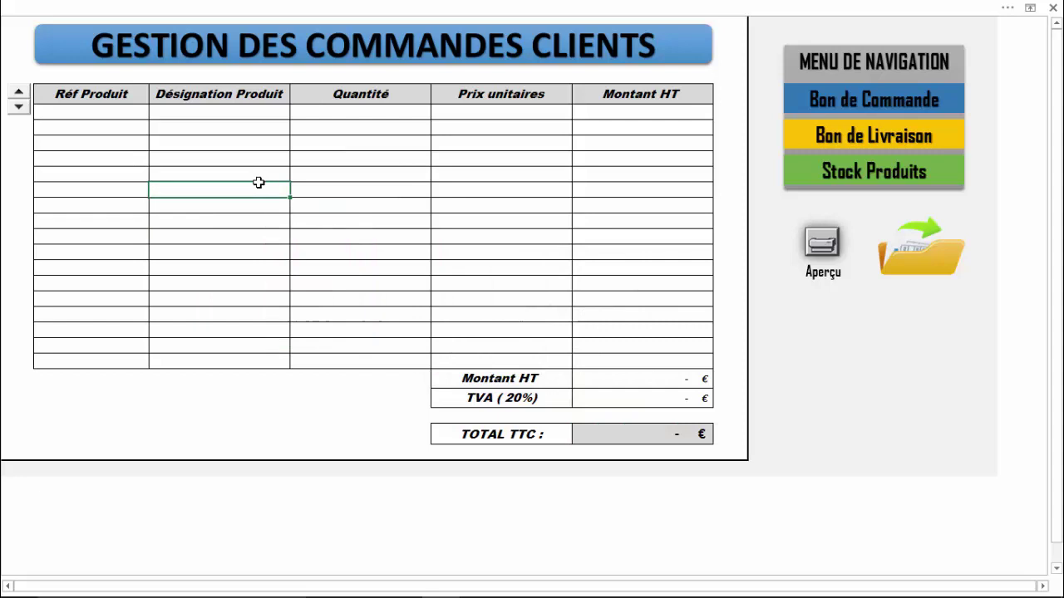
left_click(869, 134)
- Try changing the delivery table's row count twice, dismissing each end-of-range message
left_click(22, 105)
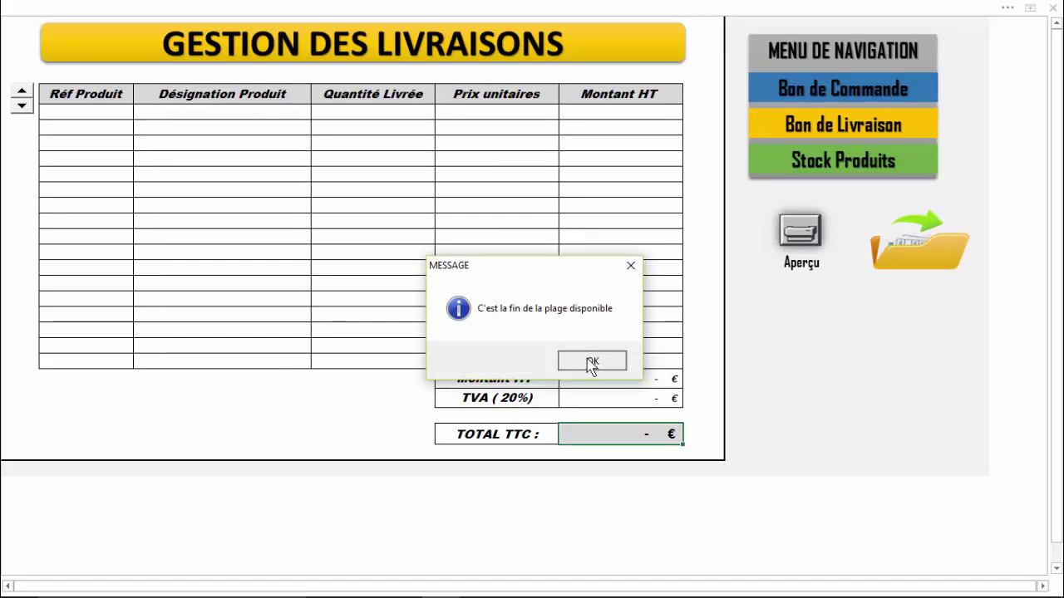
left_click(591, 363)
left_click(21, 105)
left_click(583, 365)
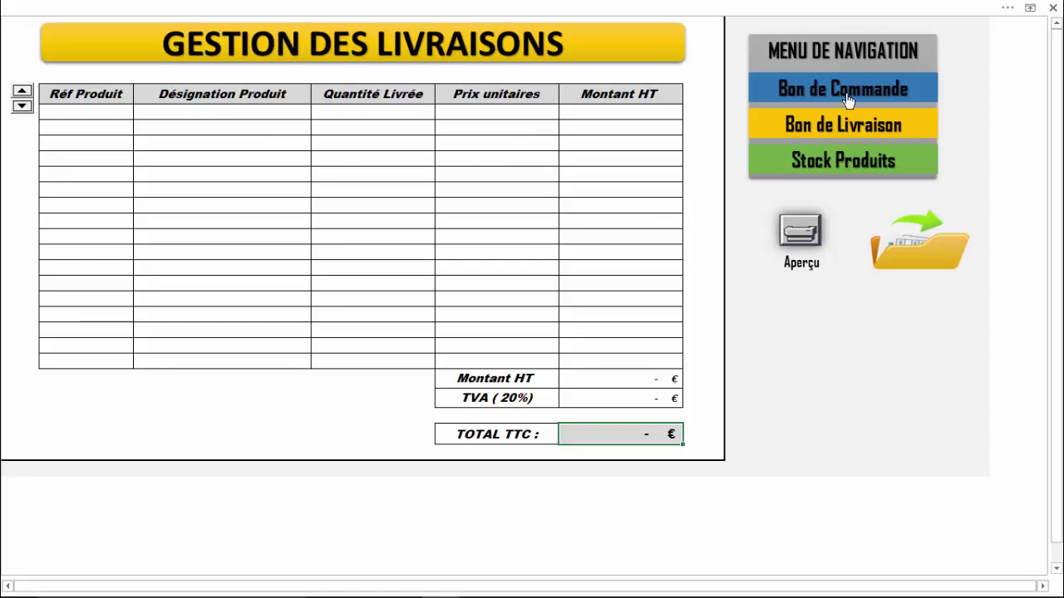
left_click(855, 324)
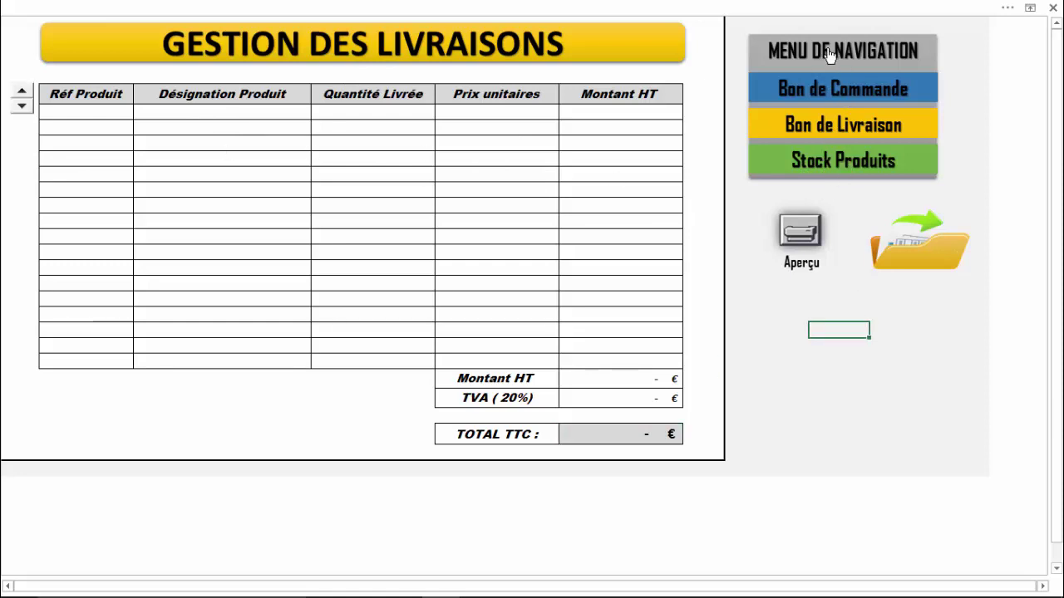
- Return to the stock manager home sheet and restore the ribbon tabs
left_click(822, 51)
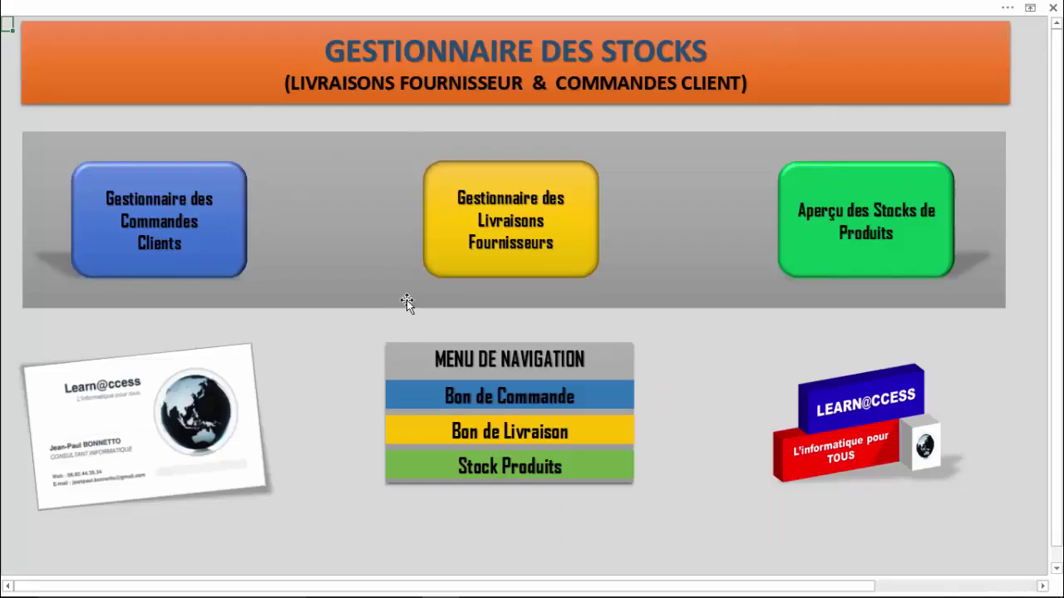
left_click(1030, 7)
left_click(864, 83)
- Open the VBA editor from the Développeur tab and scroll to the top of the project
left_click(562, 29)
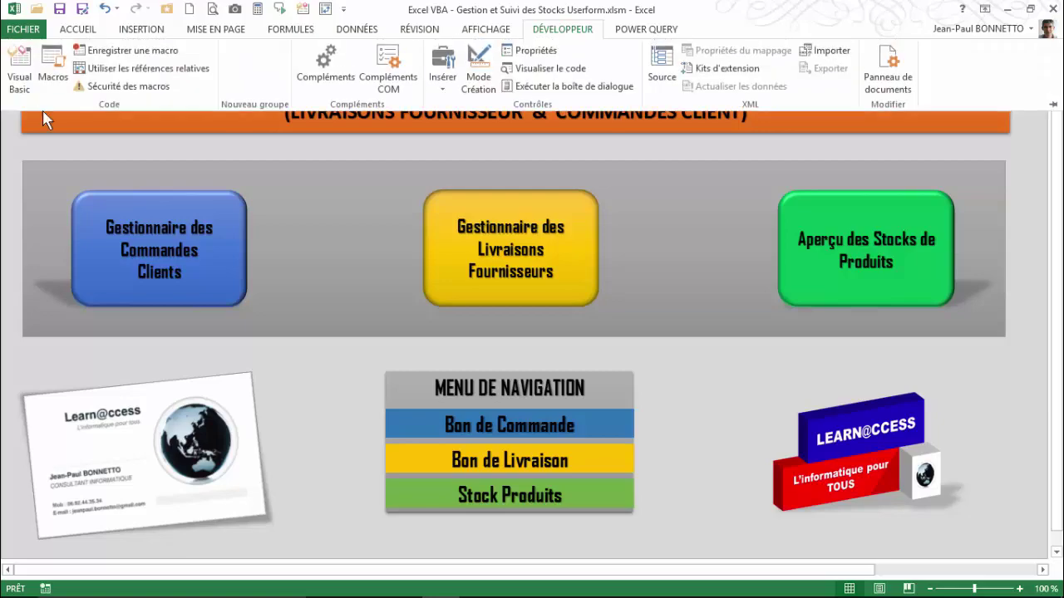
left_click(19, 71)
scroll(497, 268, "up", 5)
scroll(233, 178, "up", 7)
scroll(219, 154, "up", 4)
scroll(372, 116, "up", 8)
scroll(371, 116, "up", 1)
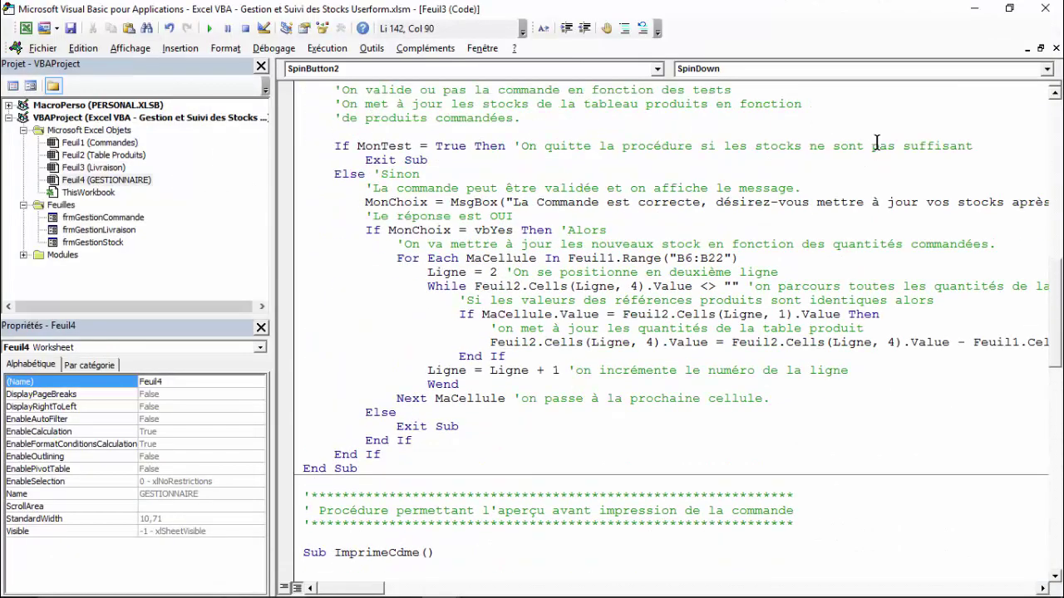
left_click_drag(1061, 277, 1060, 98)
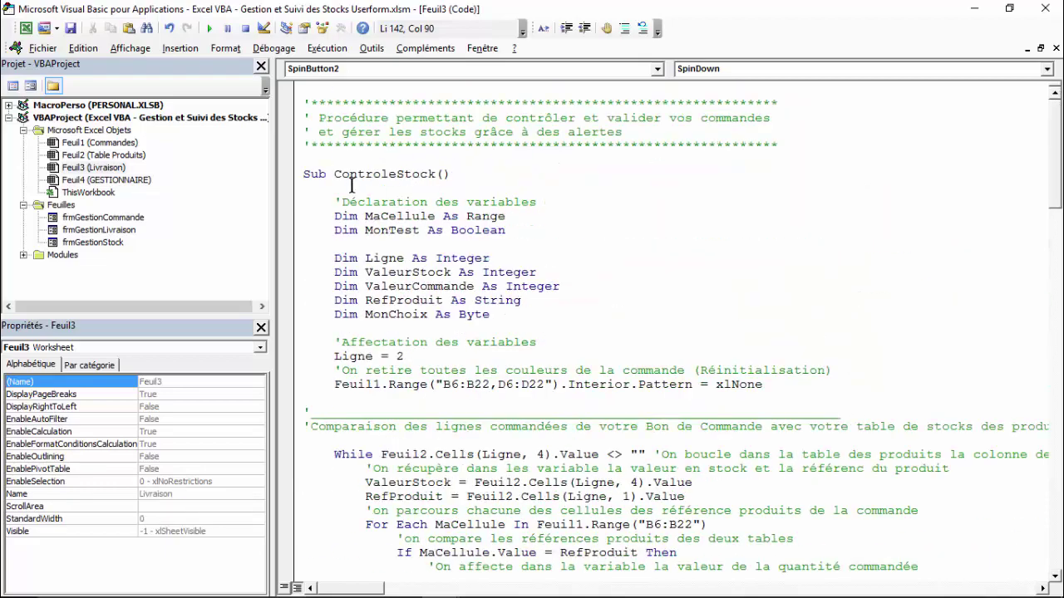
- Browse the Commandes, Table Produits, Livraison and GESTIONNAIRE sheet modules, then select frmGestionCommande
left_click(96, 144)
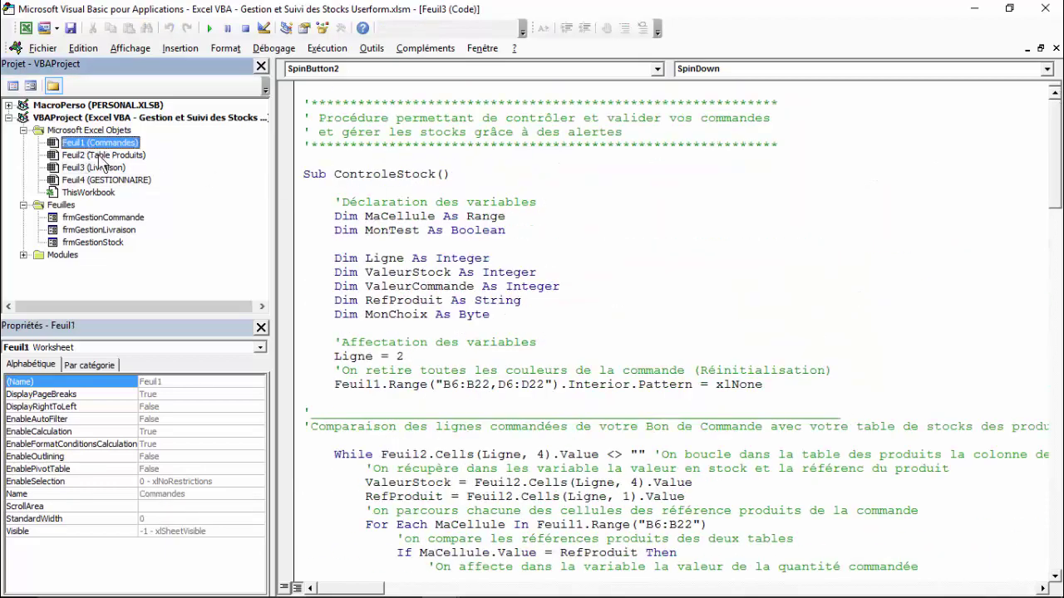
left_click(100, 156)
left_click(93, 167)
left_click(88, 192)
left_click(103, 180)
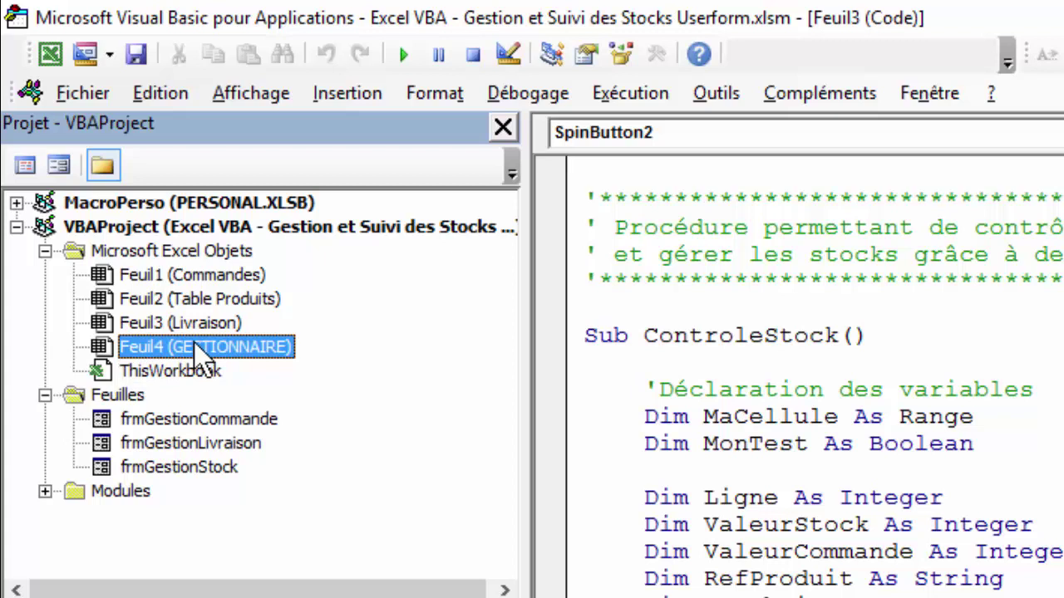
left_click(204, 278)
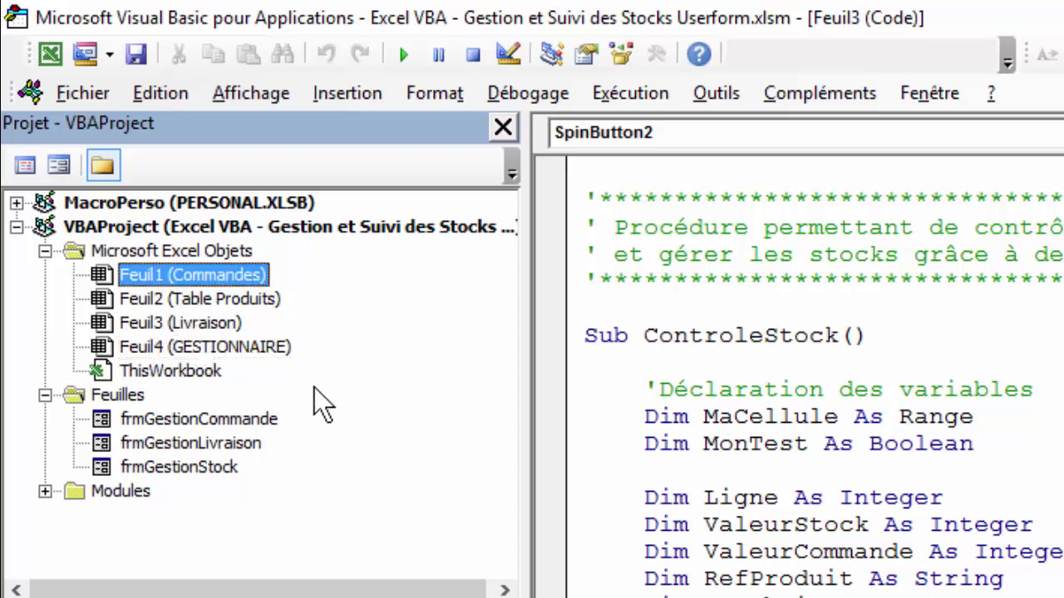
left_click(217, 292)
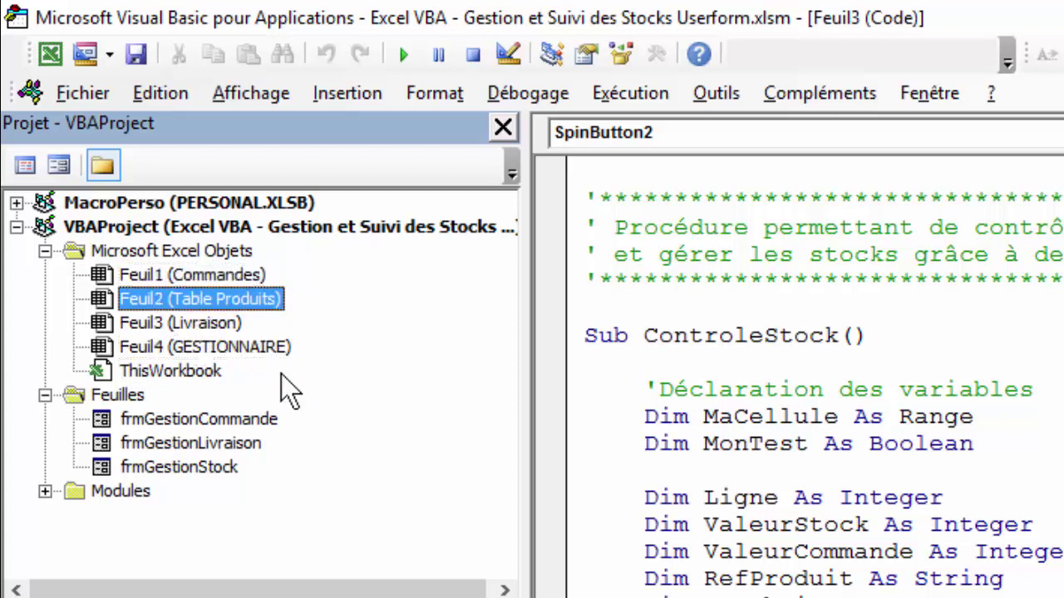
left_click(212, 323)
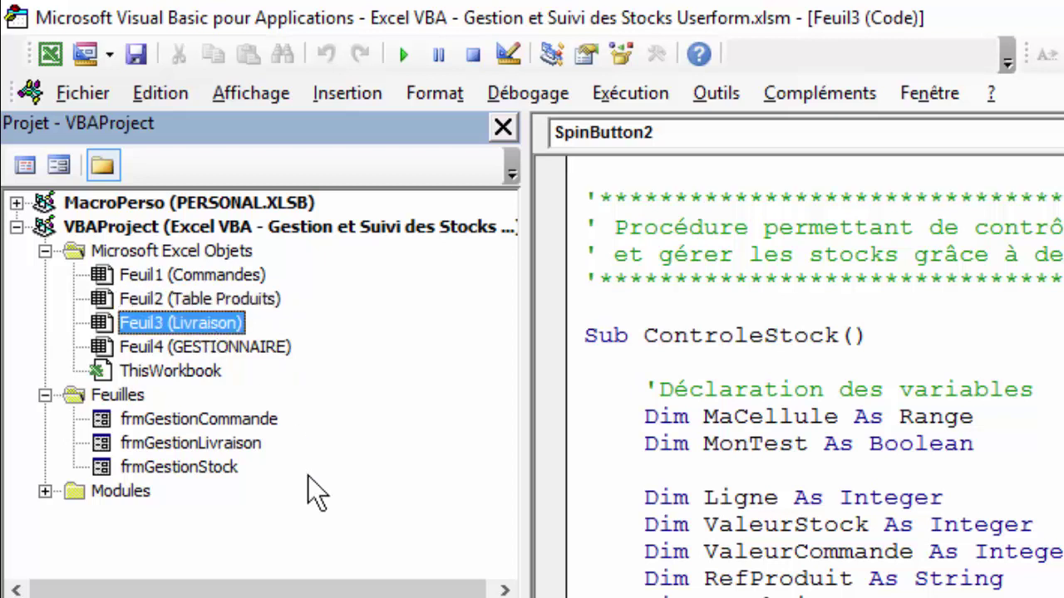
left_click(217, 344)
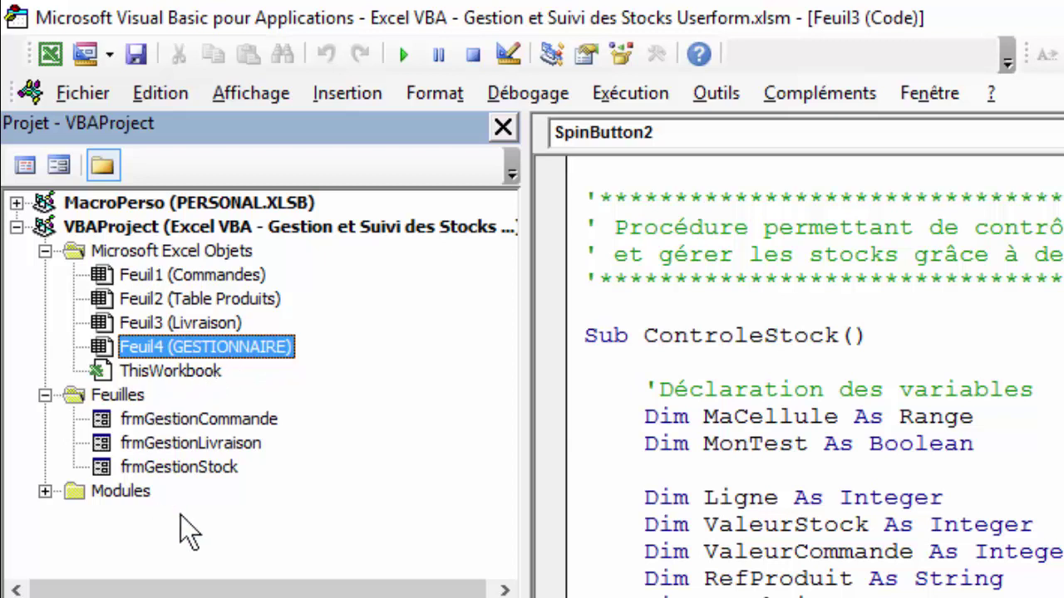
left_click(199, 420)
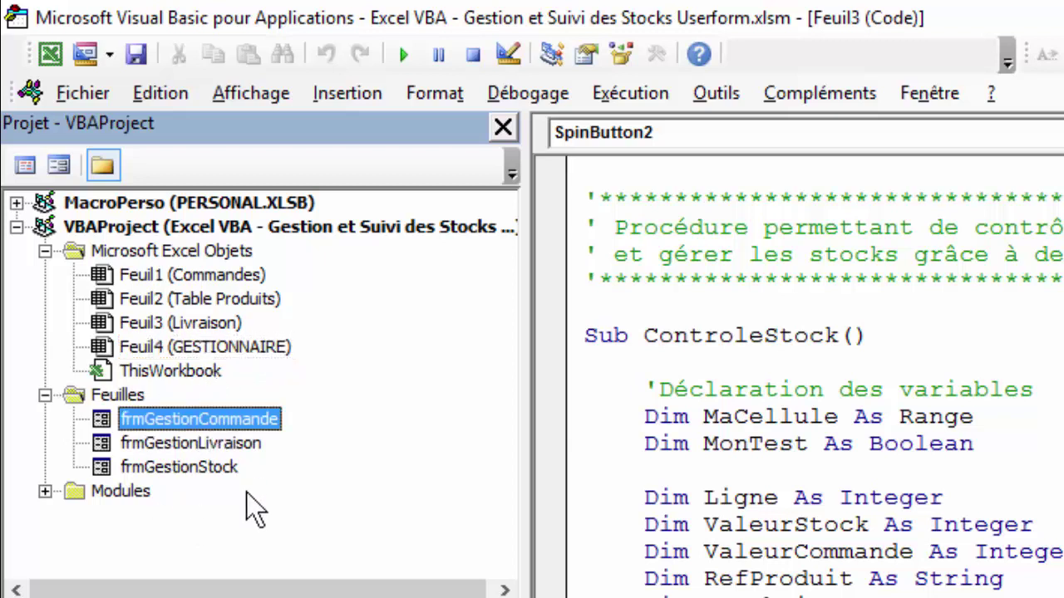
- View the frmGestionCommande and frmGestionLivraison form designs, selecting the product reference combo box
double_click(225, 417)
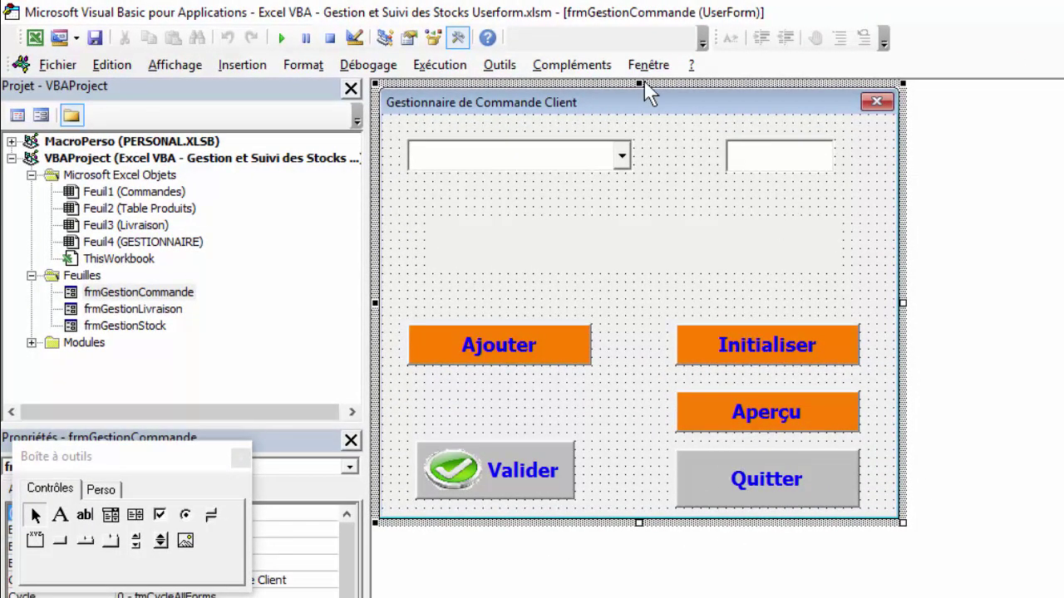
double_click(160, 313)
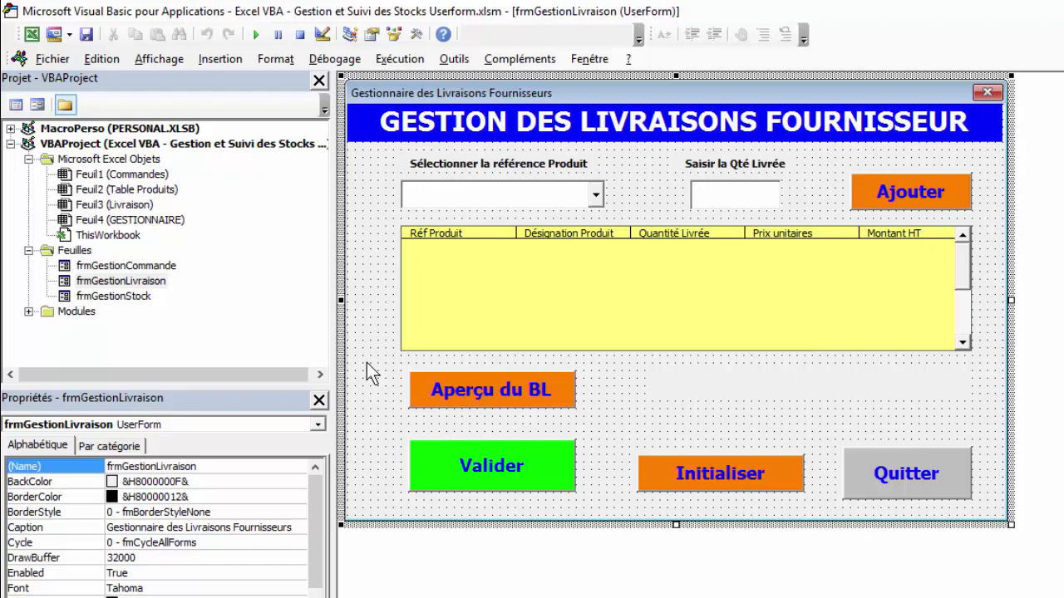
left_click(583, 199)
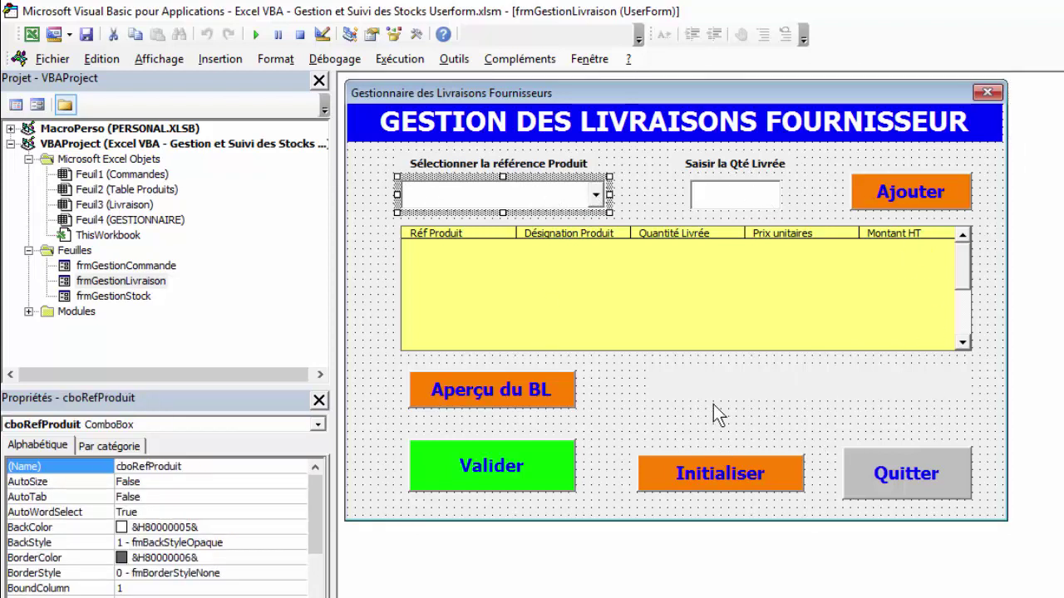
- View the frmGestionStock design, then open the GestCde module's code from the Modules folder
double_click(145, 299)
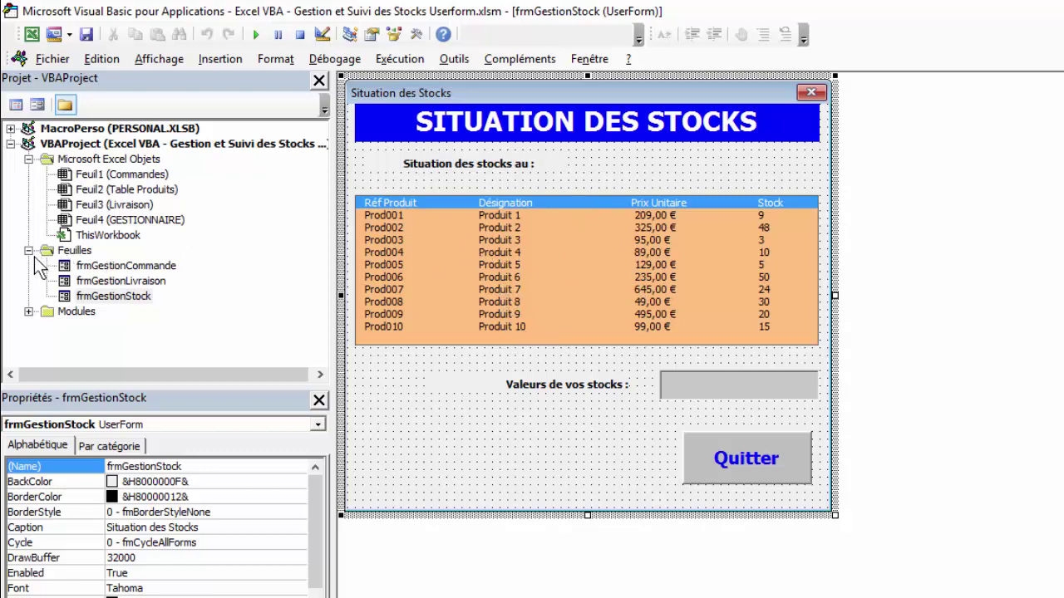
left_click(28, 312)
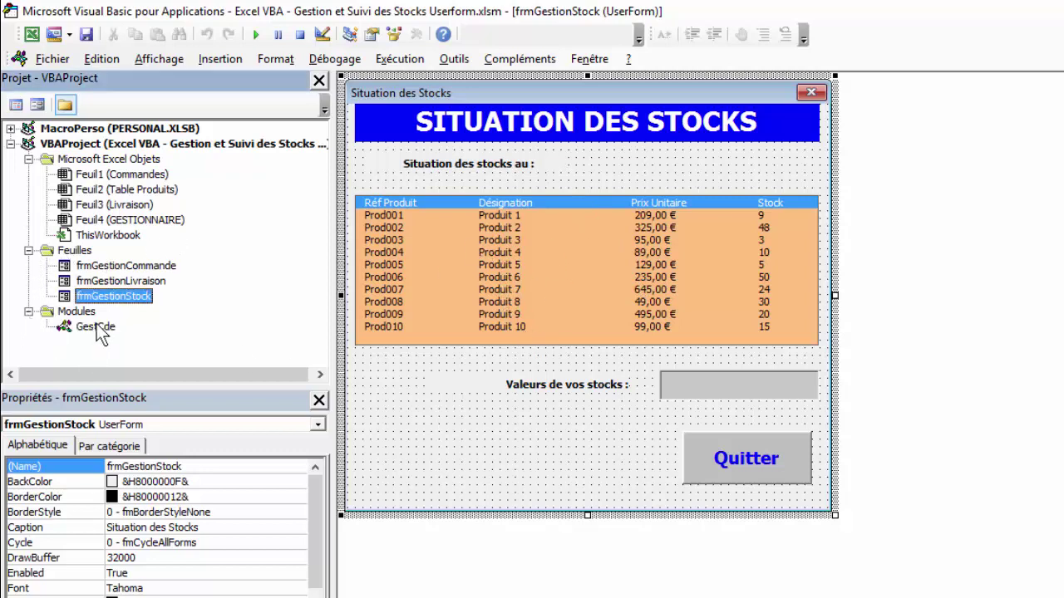
double_click(96, 326)
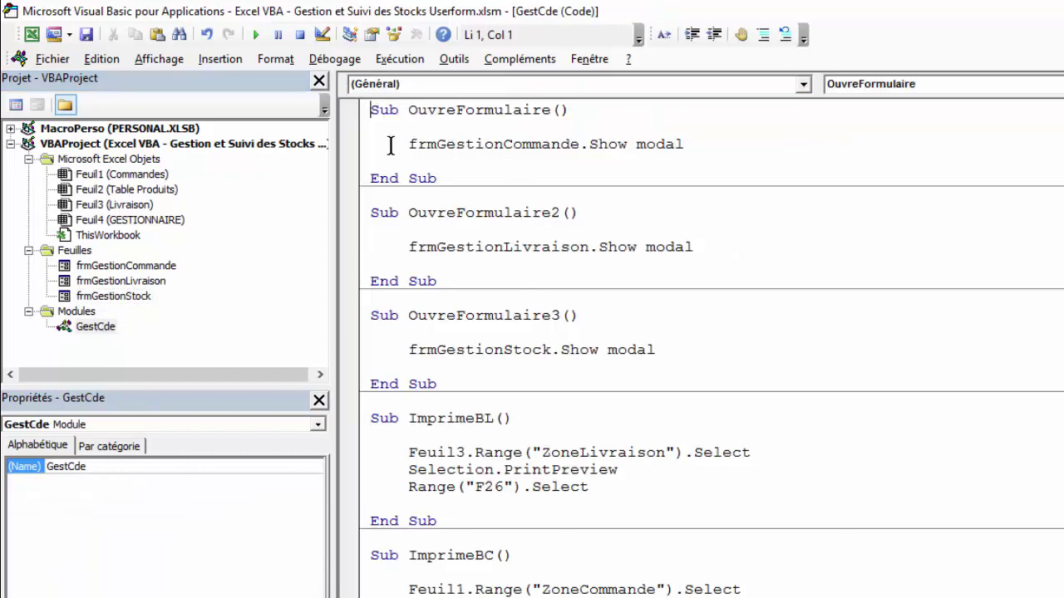
left_click_drag(390, 146, 537, 147)
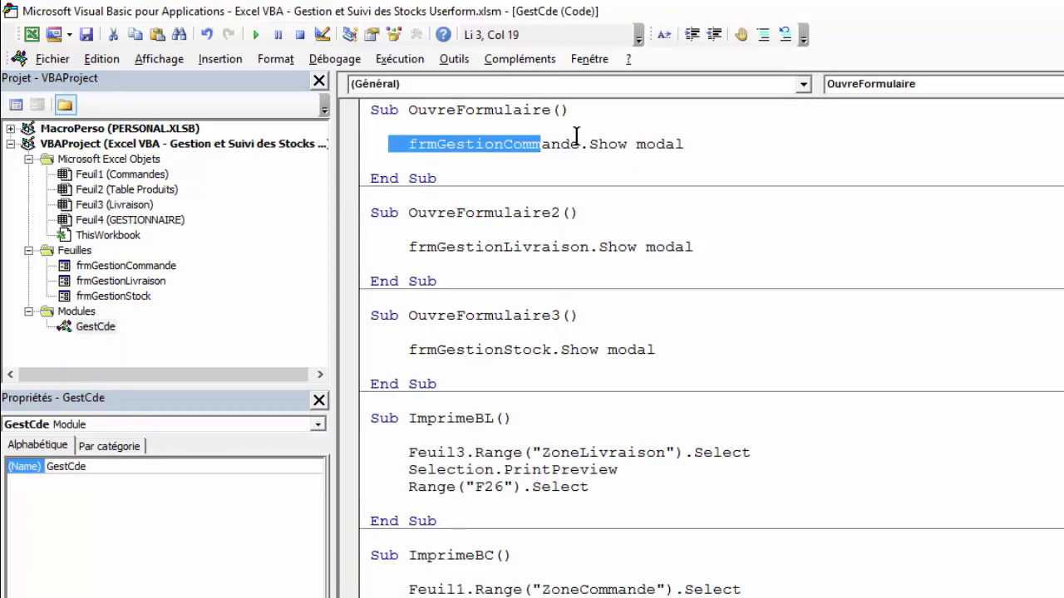
left_click(407, 110)
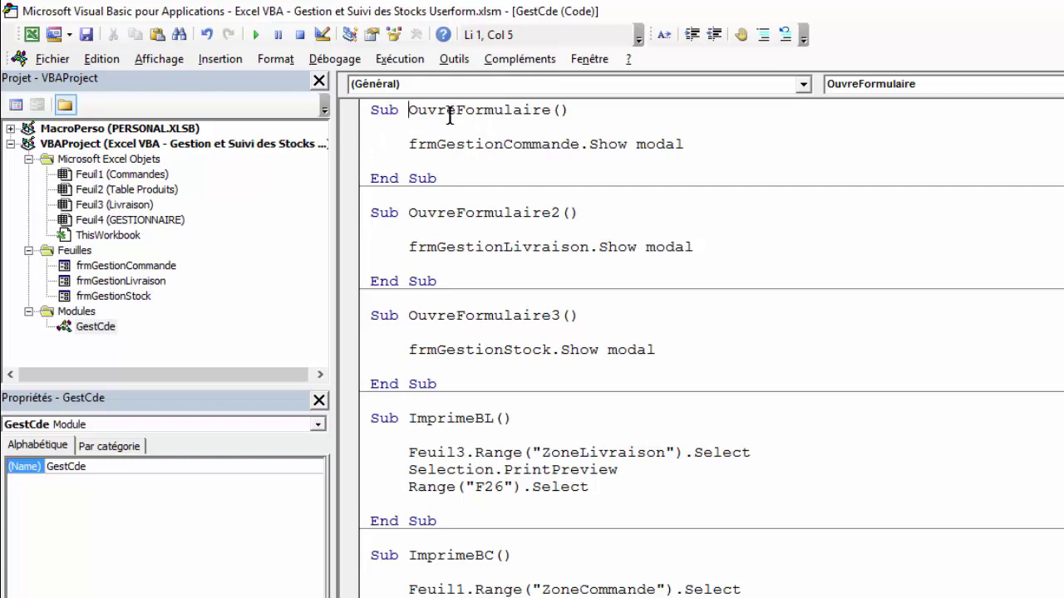
left_click_drag(572, 145, 436, 145)
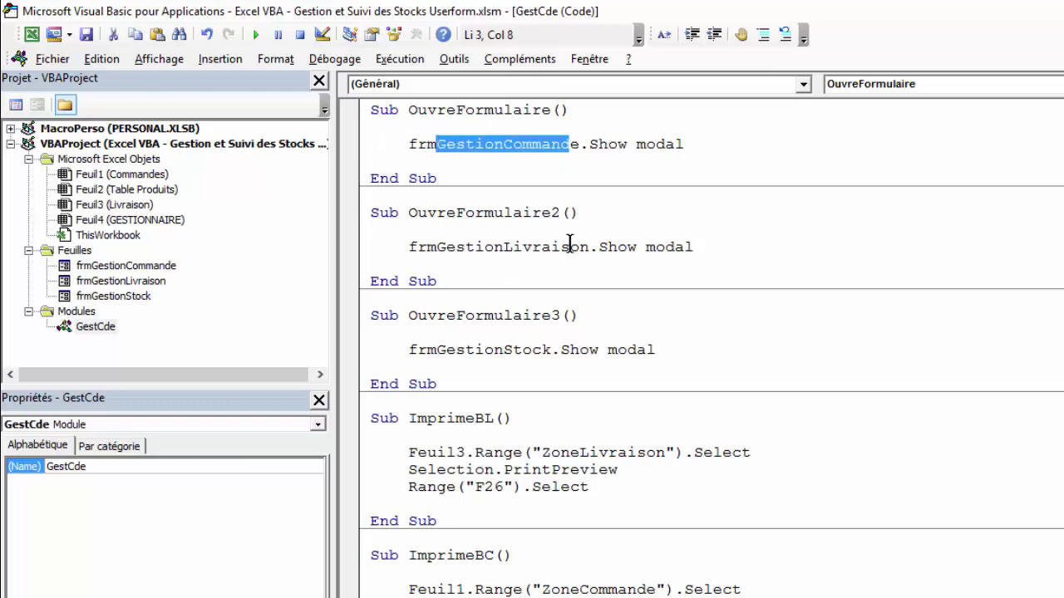
left_click_drag(598, 247, 394, 260)
left_click_drag(551, 350, 416, 350)
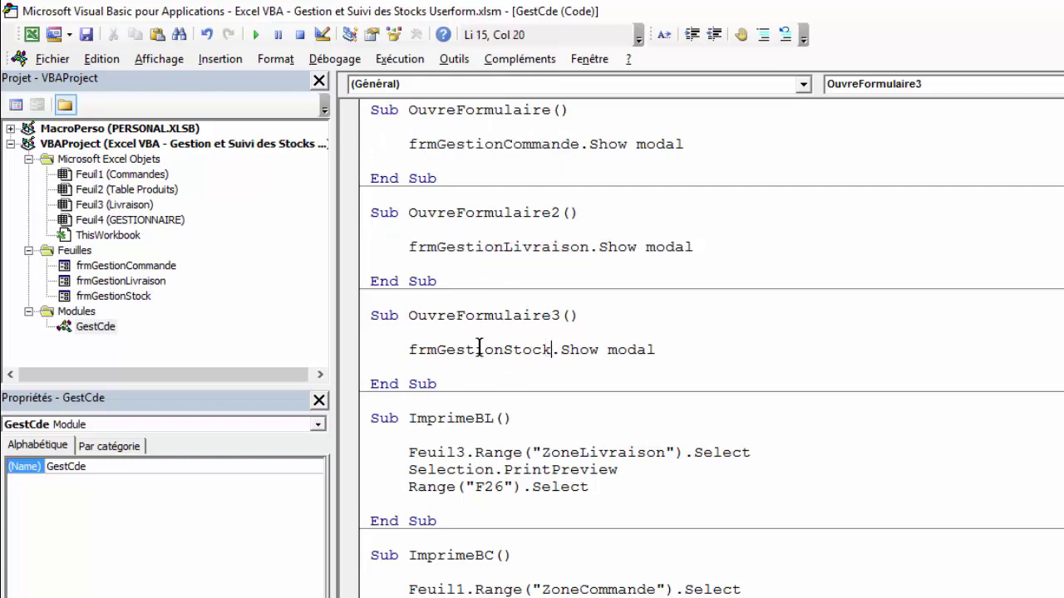
scroll(441, 356, "down", 2)
scroll(445, 356, "down", 1)
scroll(443, 353, "down", 1)
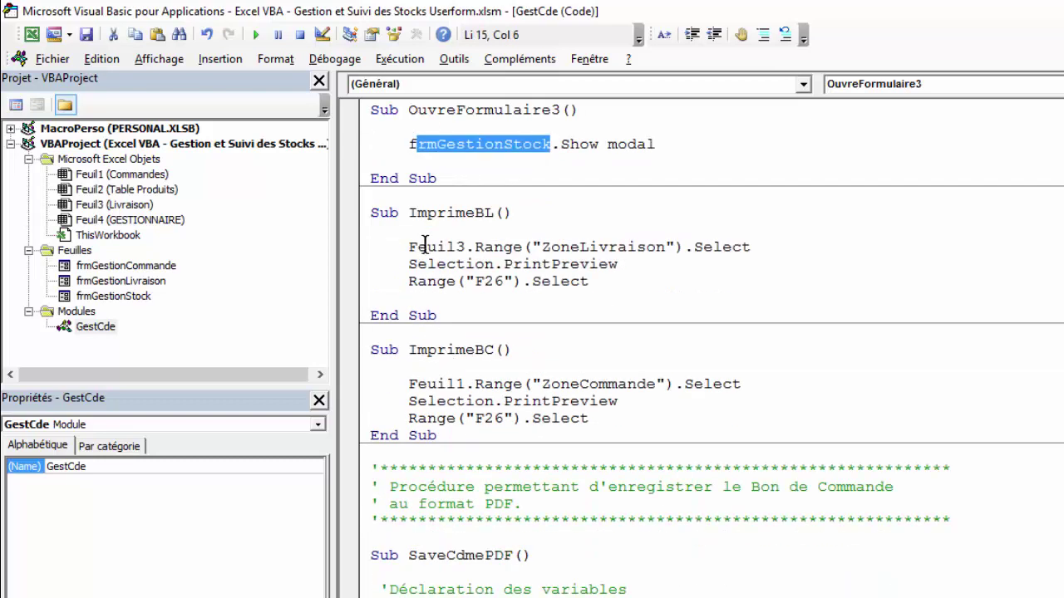
left_click(437, 213)
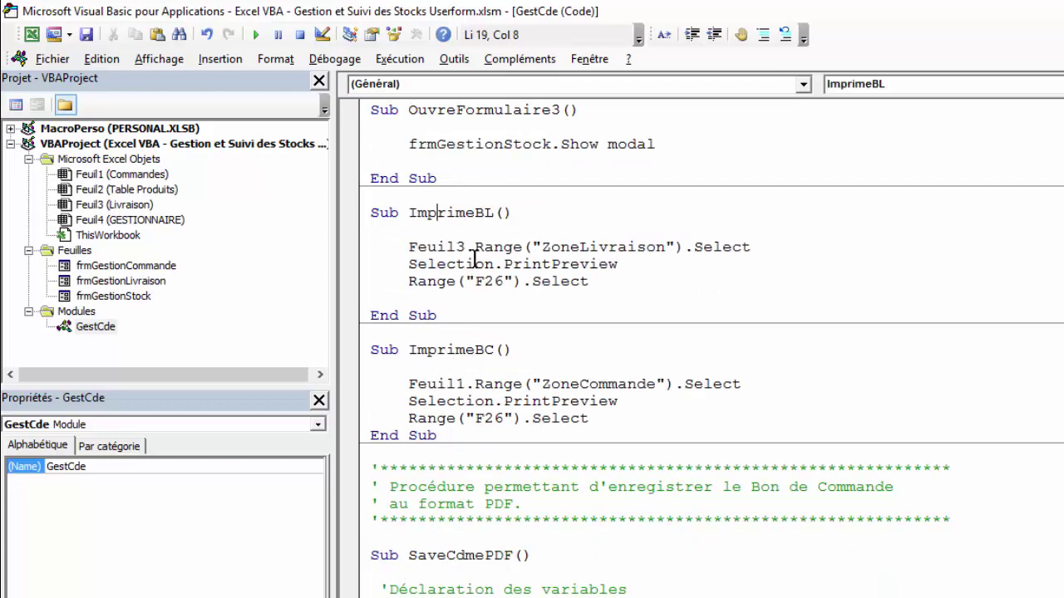
left_click(603, 283)
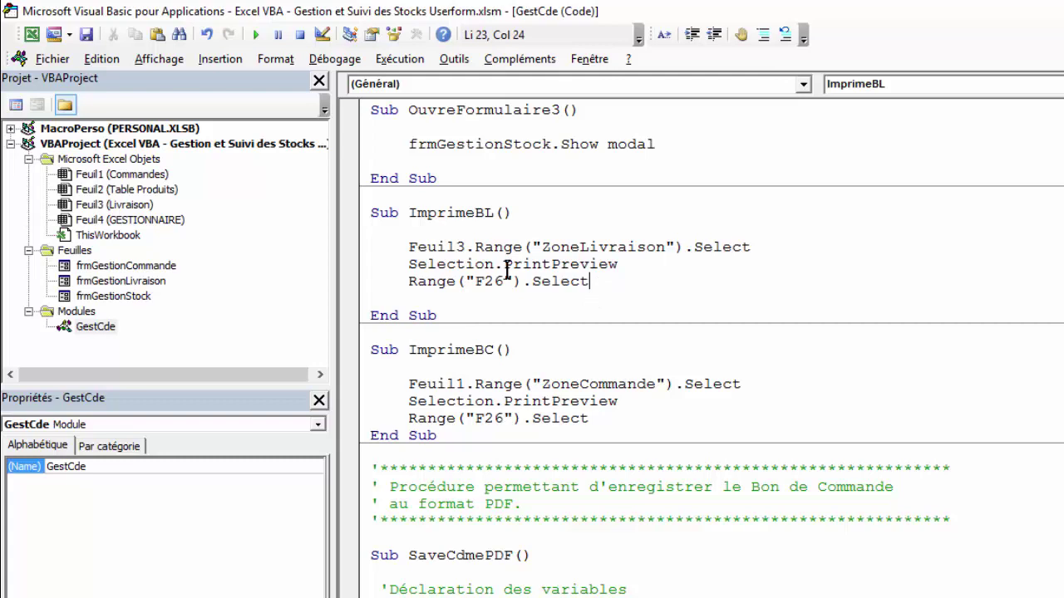
left_click_drag(641, 263, 522, 263)
left_click(630, 263)
left_click_drag(550, 264, 631, 264)
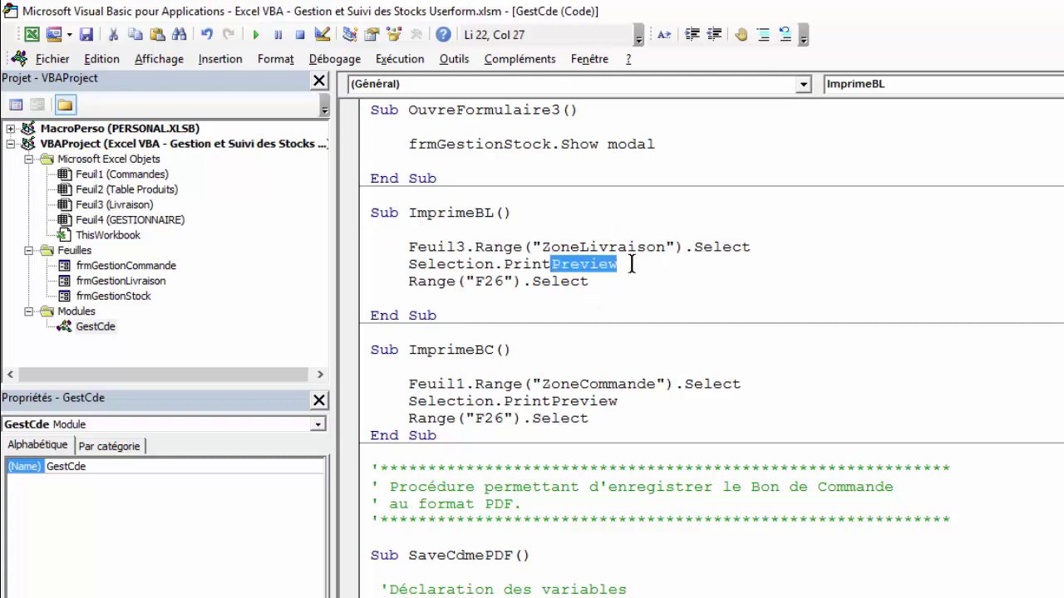
left_click(631, 263)
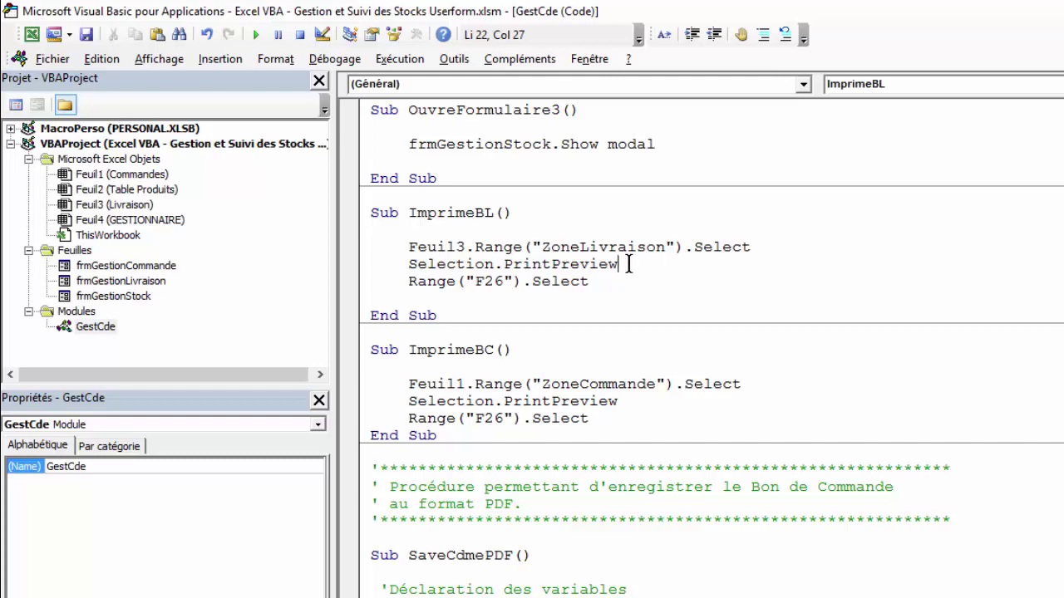
left_click(467, 370)
left_click(487, 384)
left_click_drag(409, 213, 533, 216)
left_click_drag(409, 350, 514, 358)
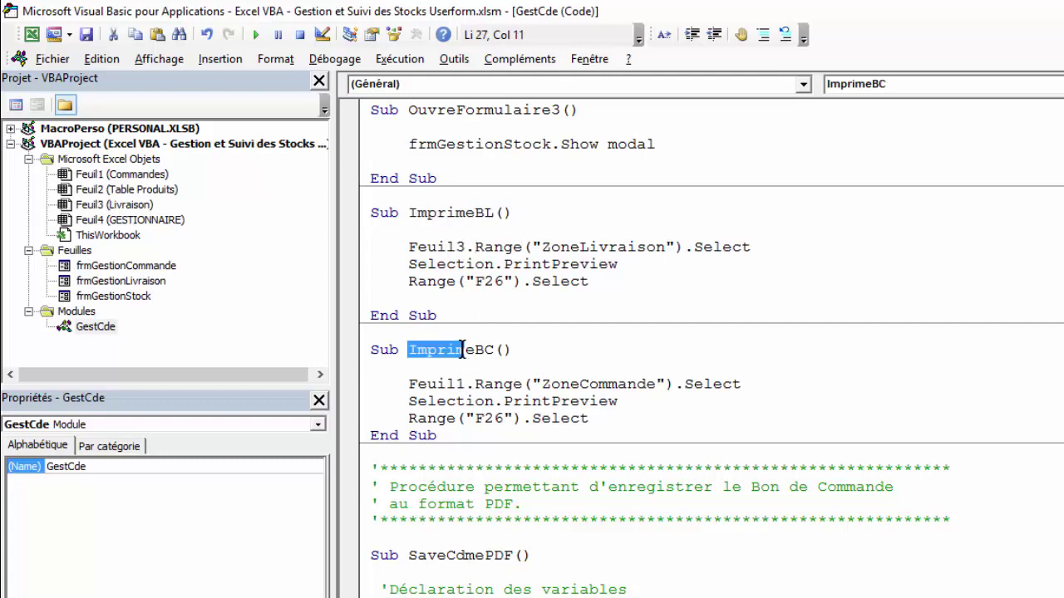
scroll(566, 340, "down", 5)
scroll(582, 316, "down", 2)
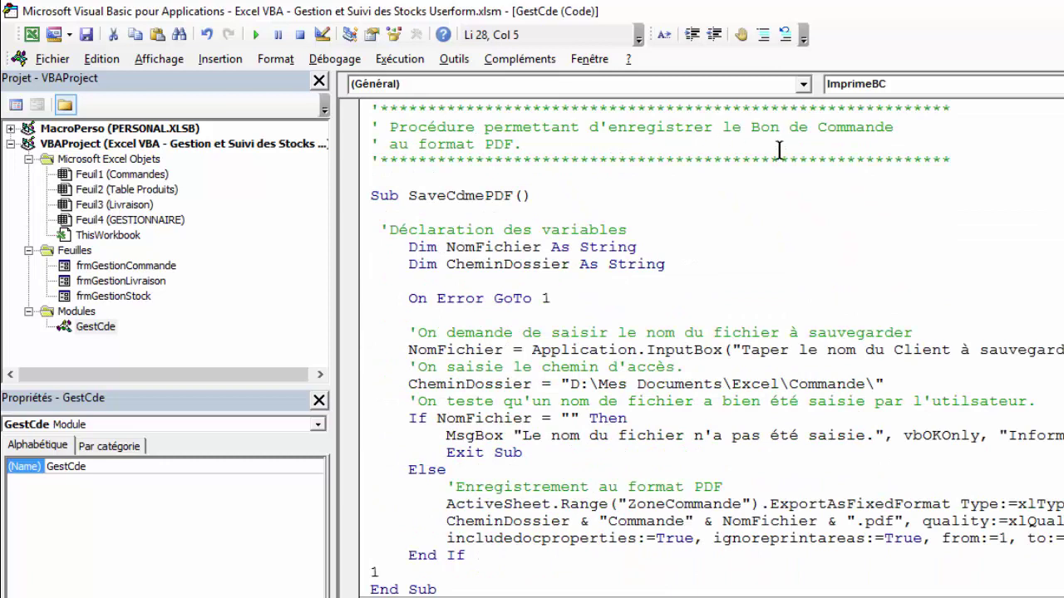
left_click(593, 174)
left_click(565, 152)
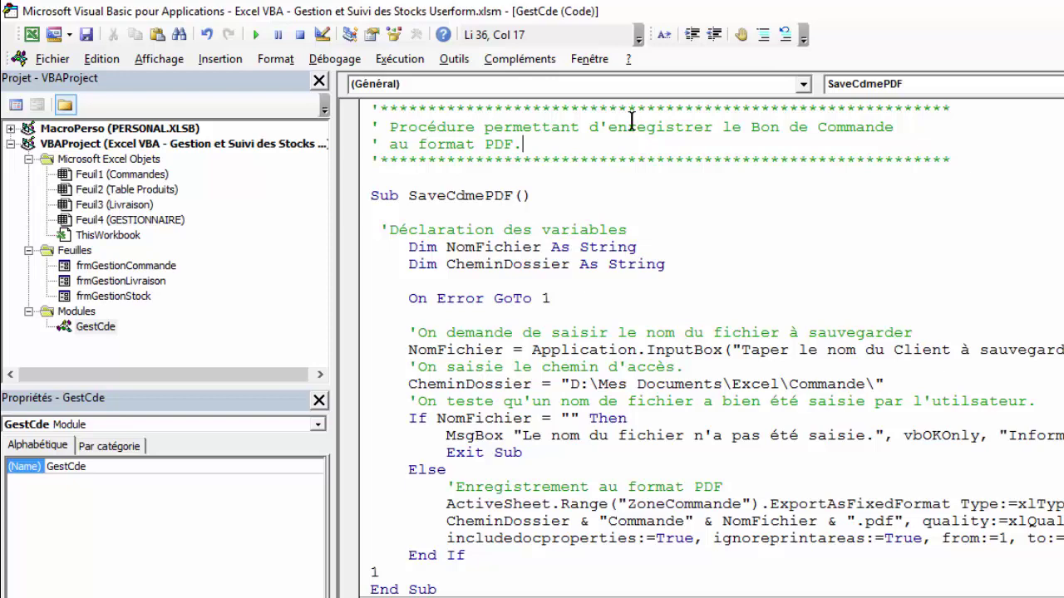
scroll(595, 182, "down", 1)
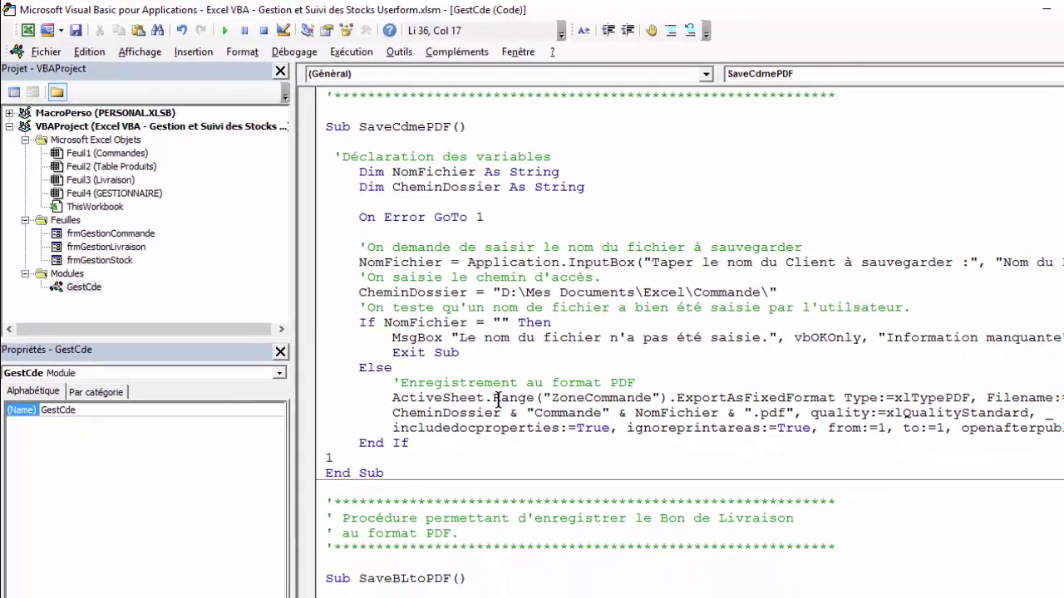
scroll(501, 197, "up", 1)
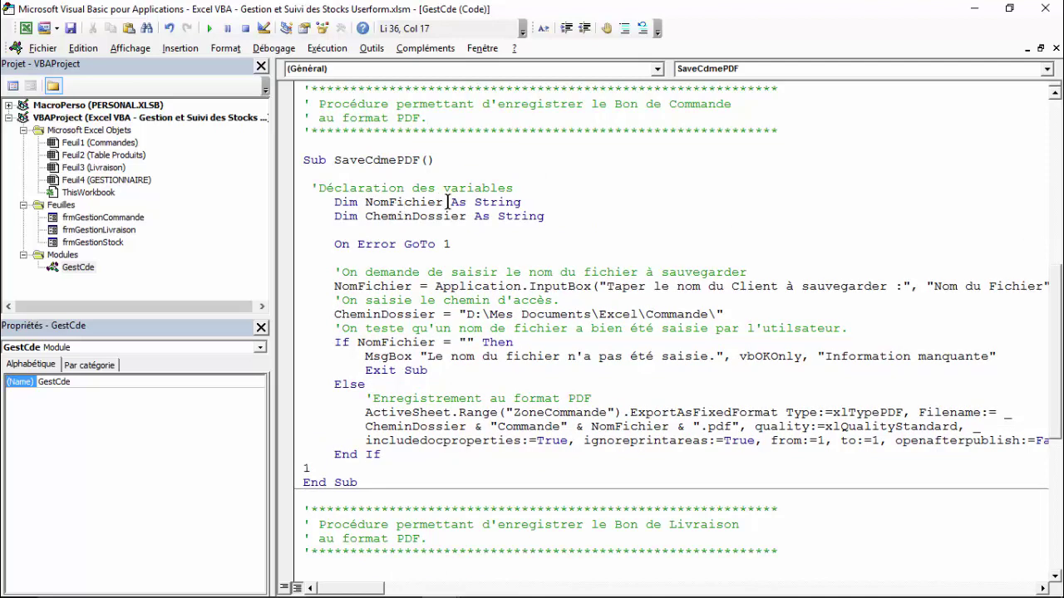
left_click_drag(449, 202, 357, 202)
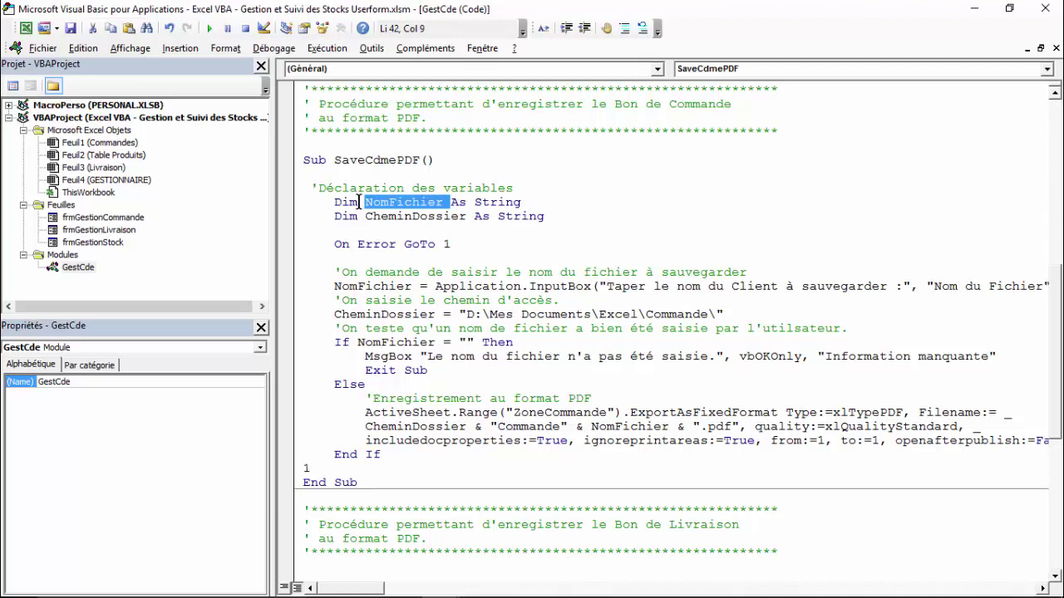
left_click(466, 216)
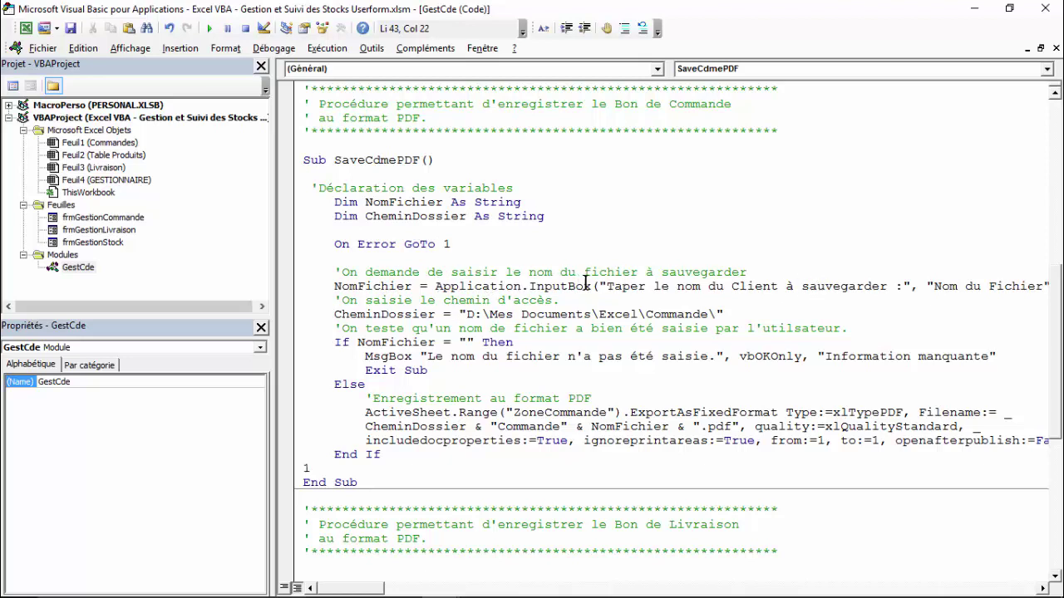
left_click_drag(592, 286, 532, 286)
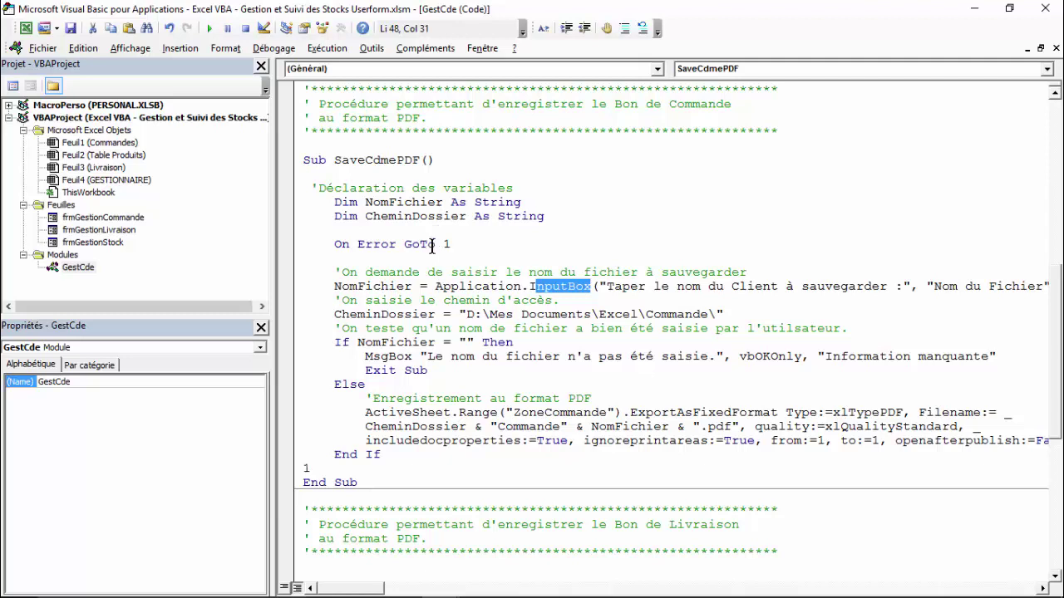
left_click(388, 328)
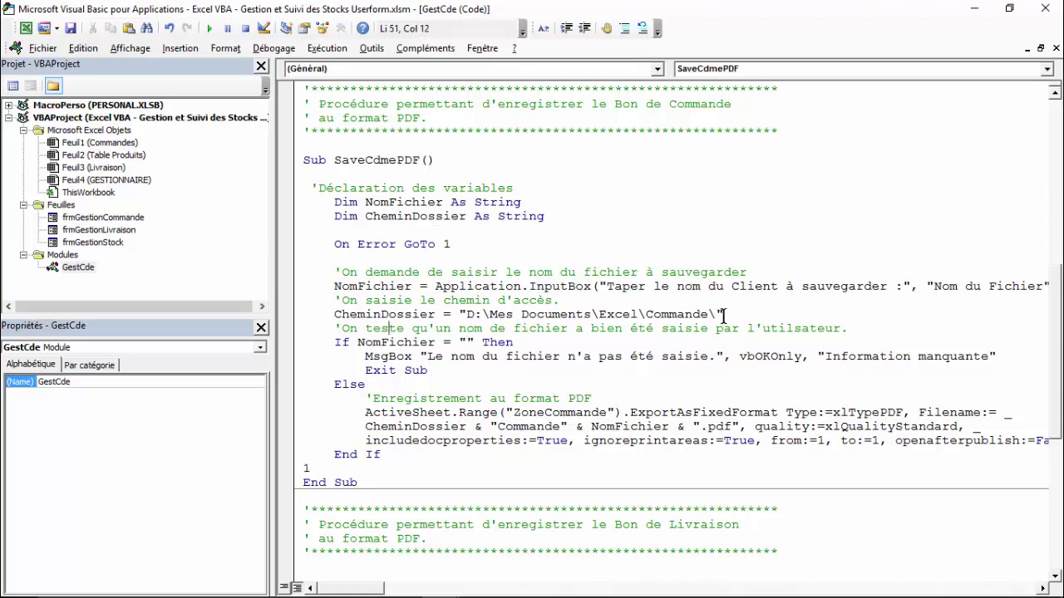
left_click(478, 314)
left_click_drag(496, 314, 734, 320)
left_click(665, 314)
left_click_drag(716, 314, 466, 314)
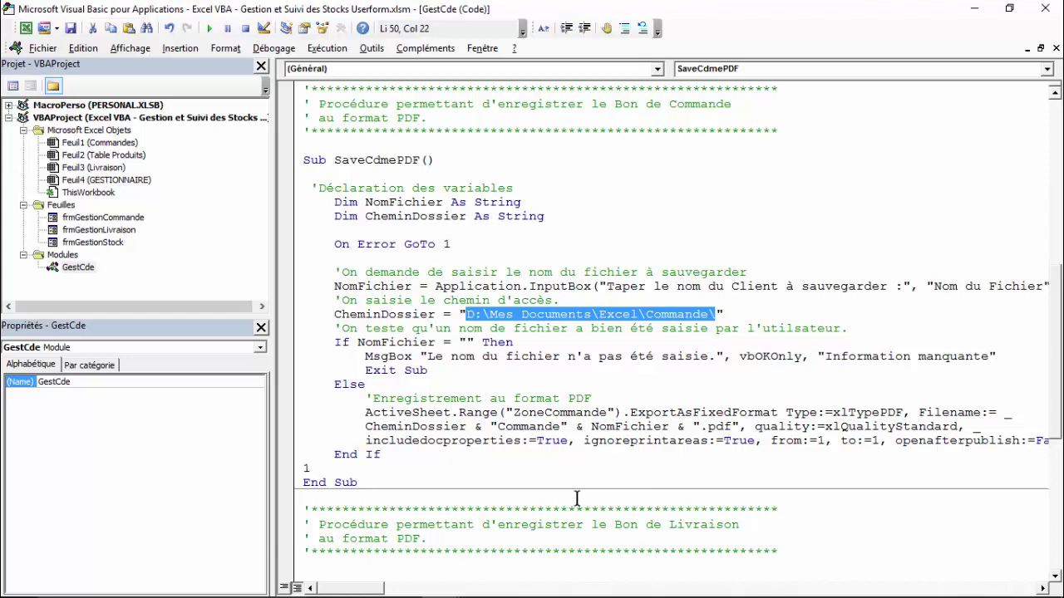
left_click(500, 319)
left_click(563, 341)
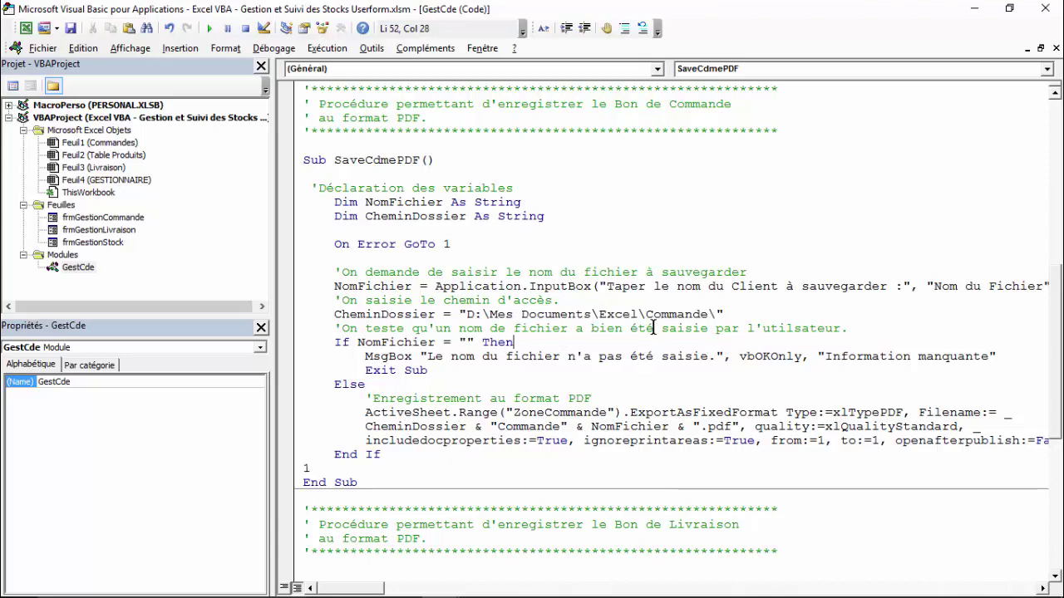
left_click_drag(715, 315, 459, 316)
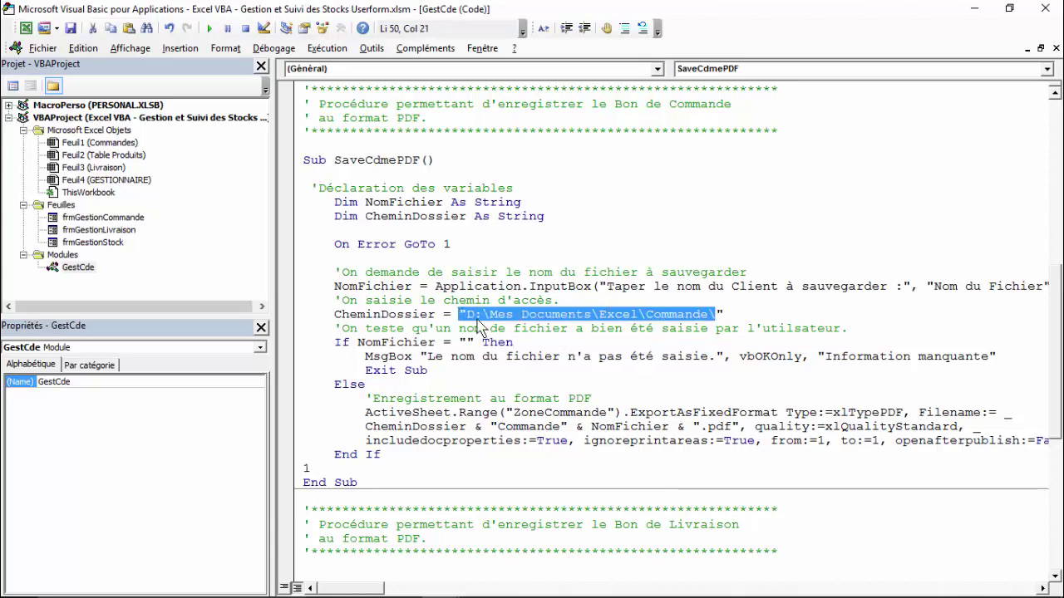
scroll(480, 324, "down", 1)
left_click(403, 301)
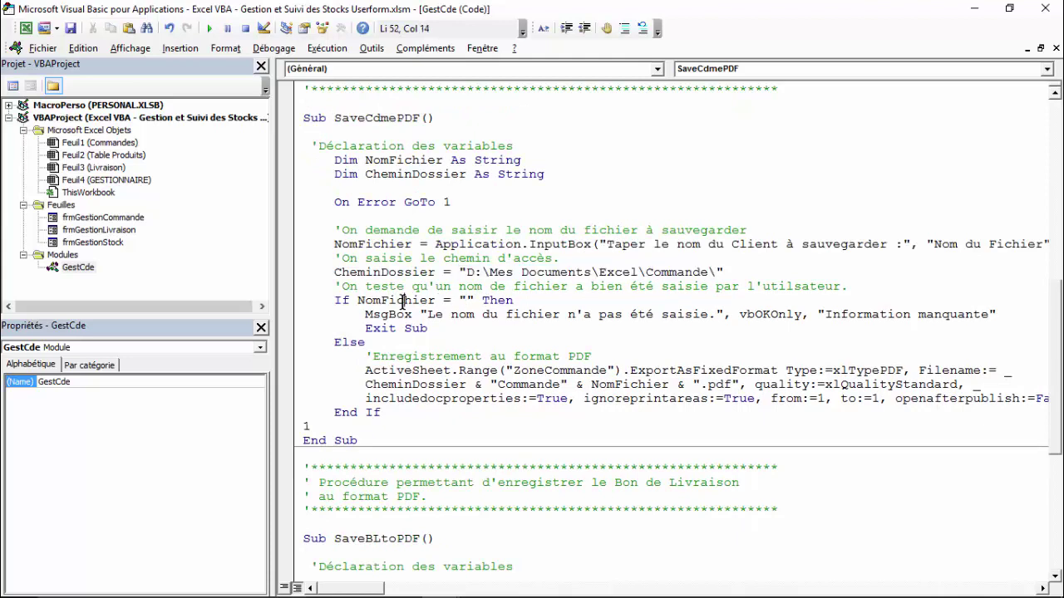
left_click(466, 301)
left_click(714, 316)
left_click(931, 316)
scroll(369, 328, "down", 1)
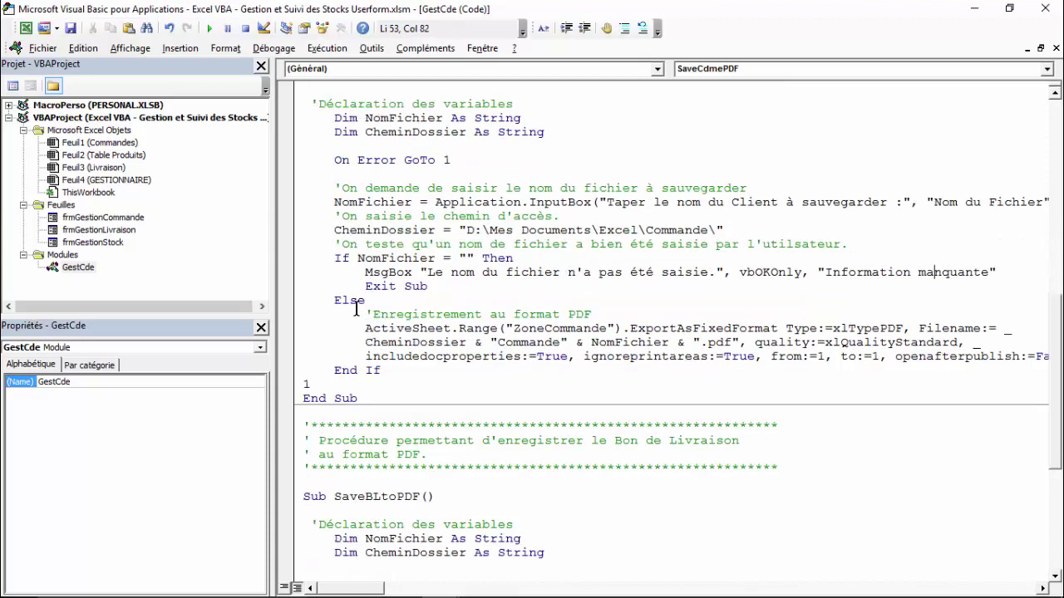
left_click(460, 328)
scroll(502, 327, "up", 1)
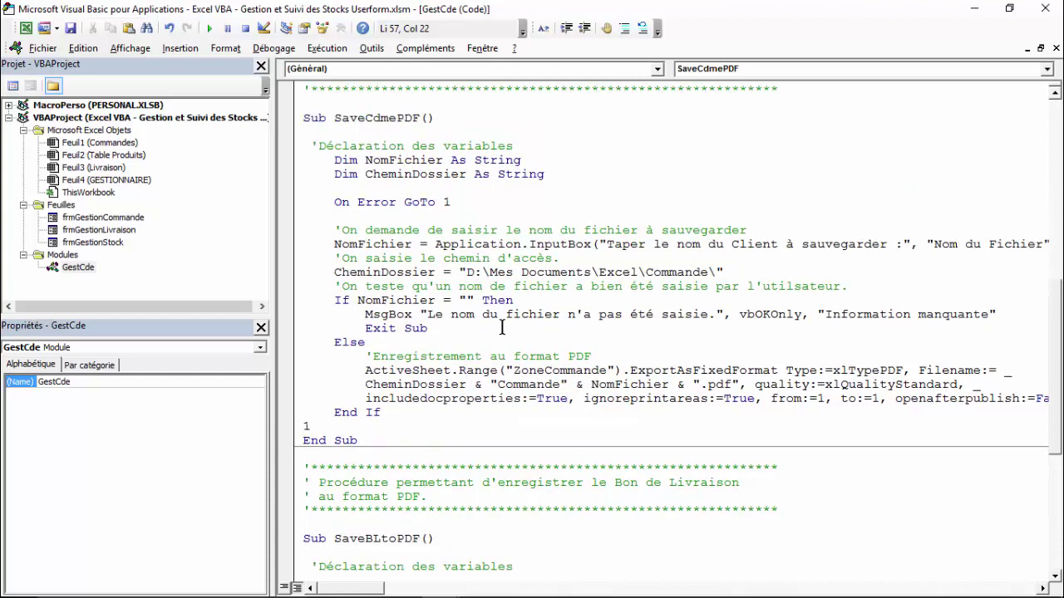
scroll(502, 328, "down", 1)
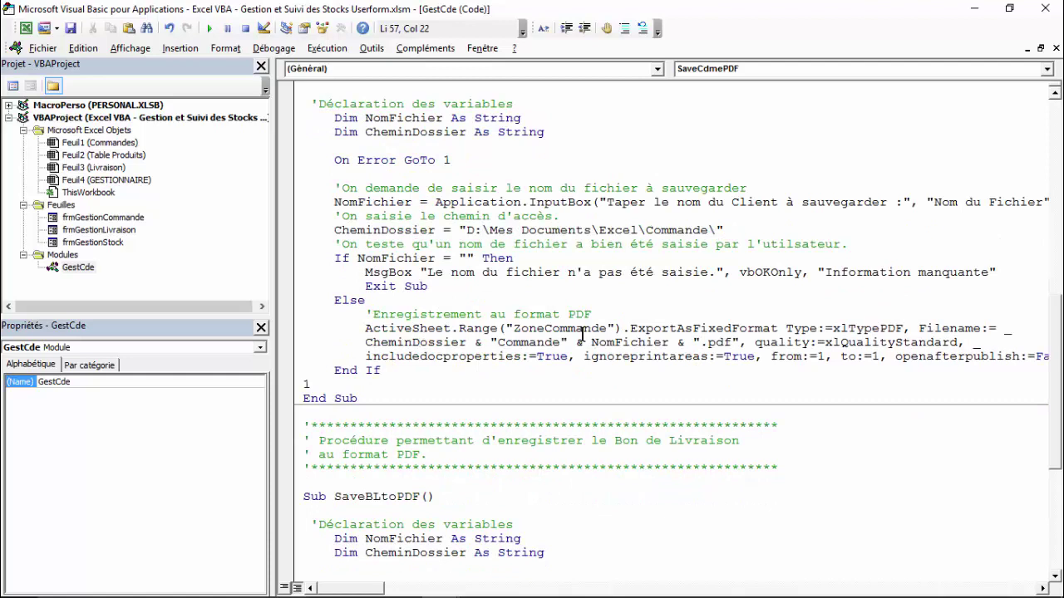
left_click_drag(731, 343, 704, 346)
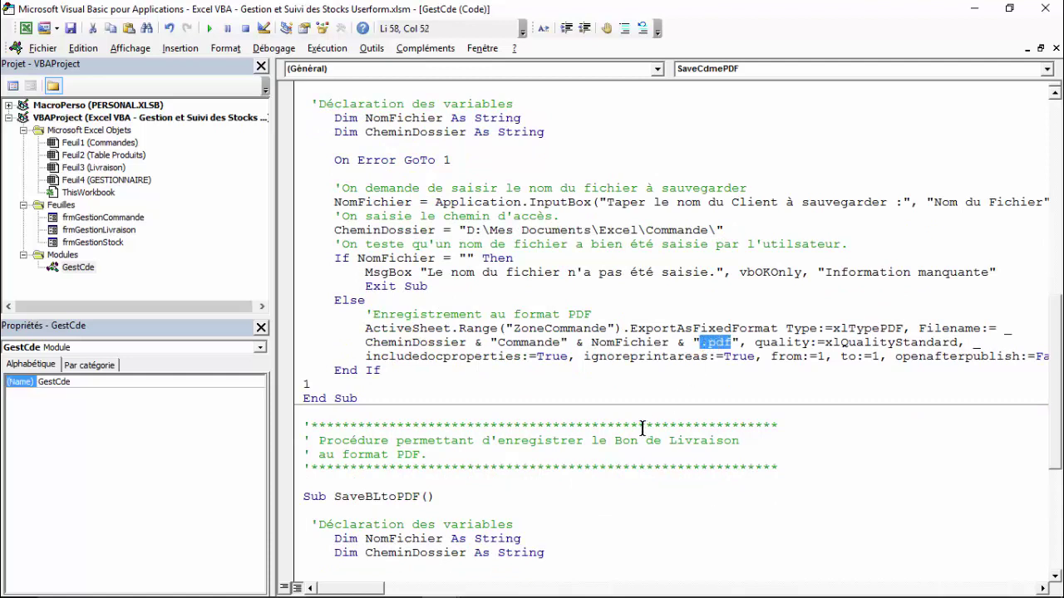
left_click_drag(498, 342, 660, 343)
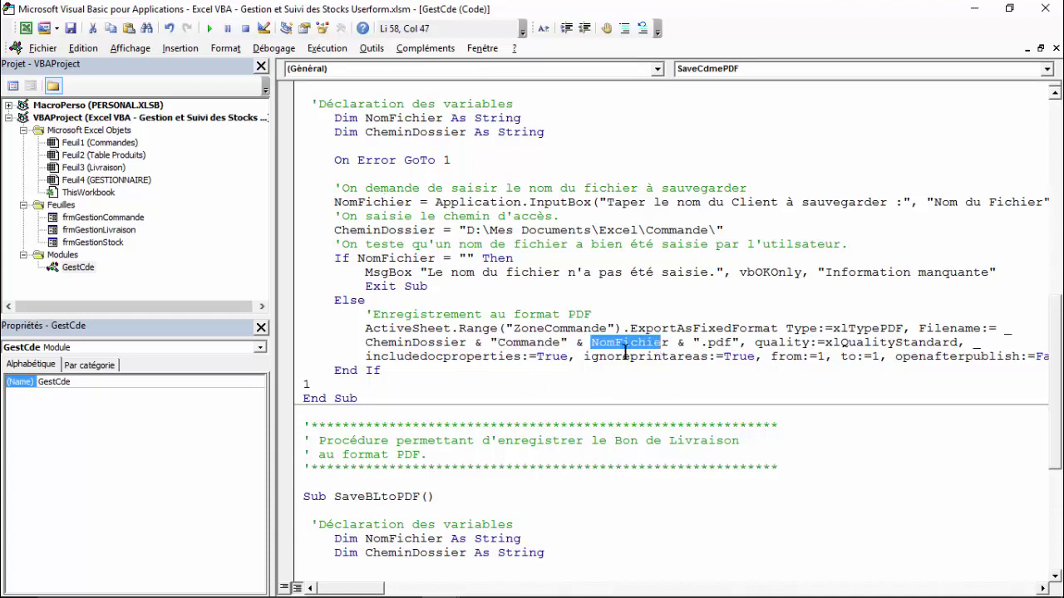
left_click_drag(700, 343, 723, 343)
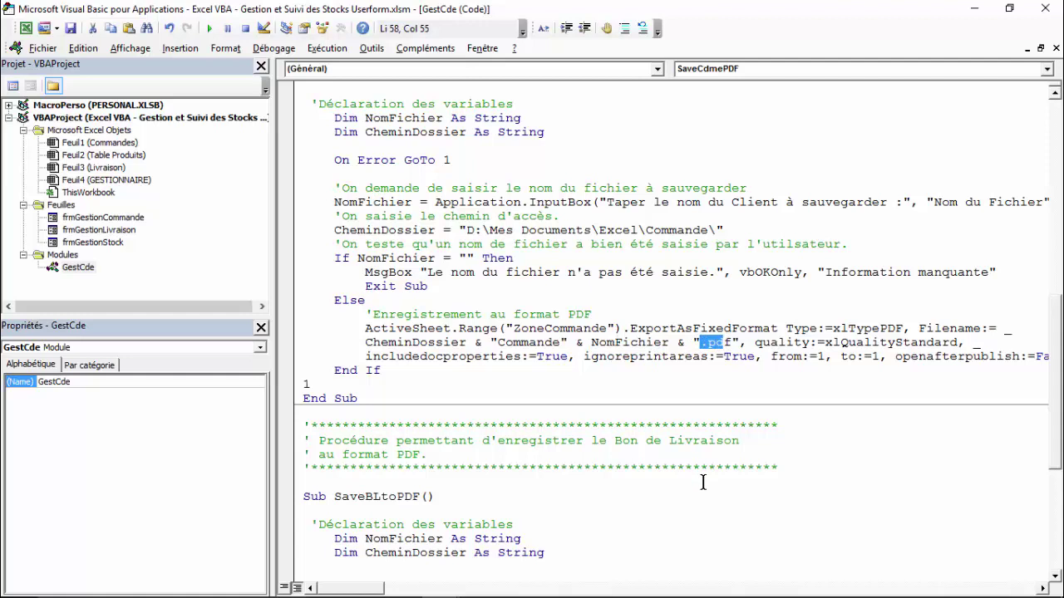
left_click(453, 342)
left_click_drag(453, 343, 373, 342)
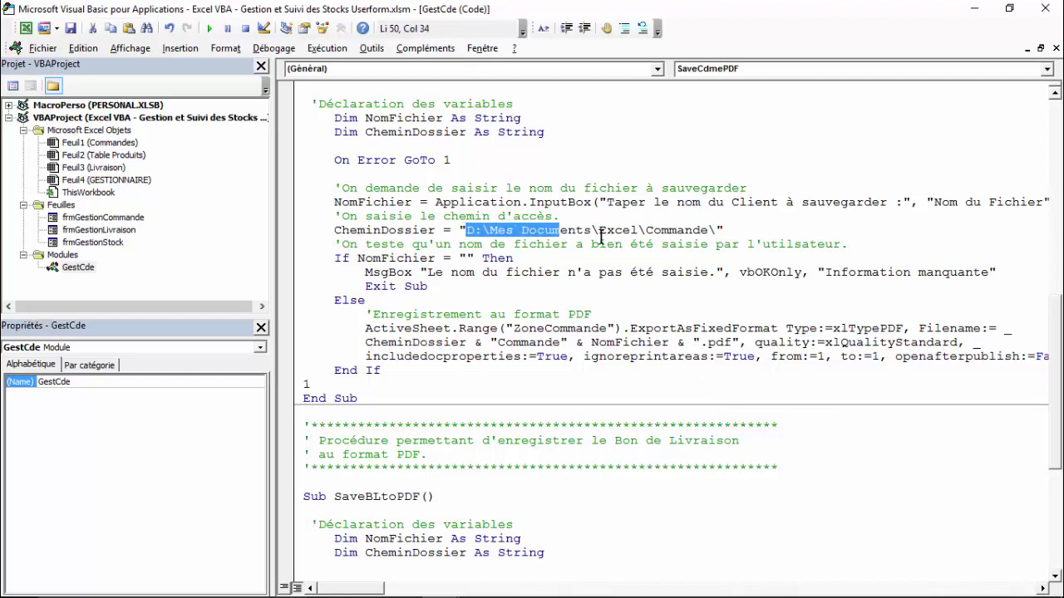
left_click_drag(467, 230, 715, 230)
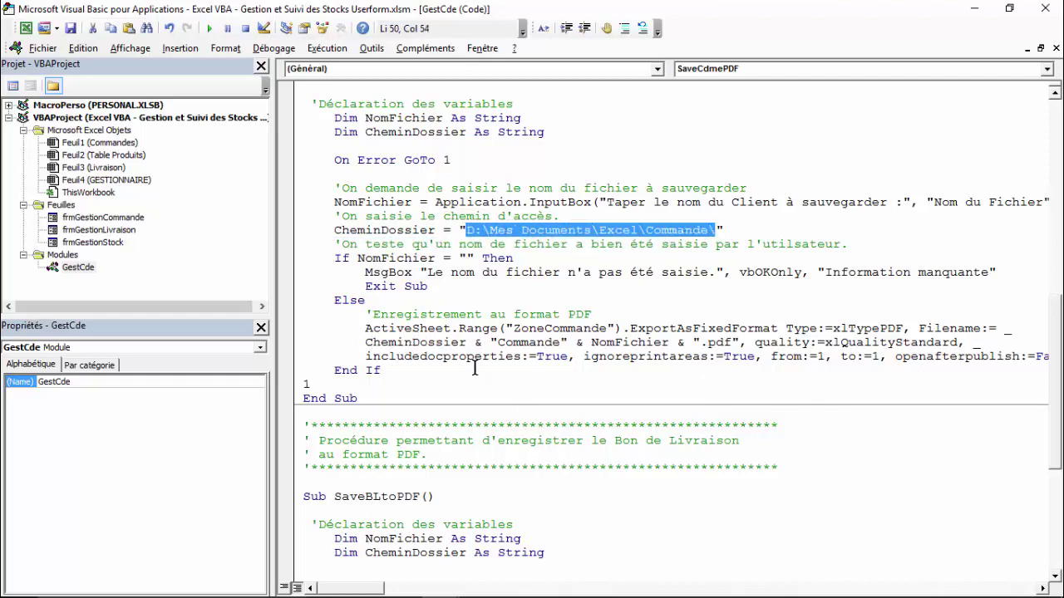
scroll(474, 368, "down", 4)
scroll(474, 368, "down", 3)
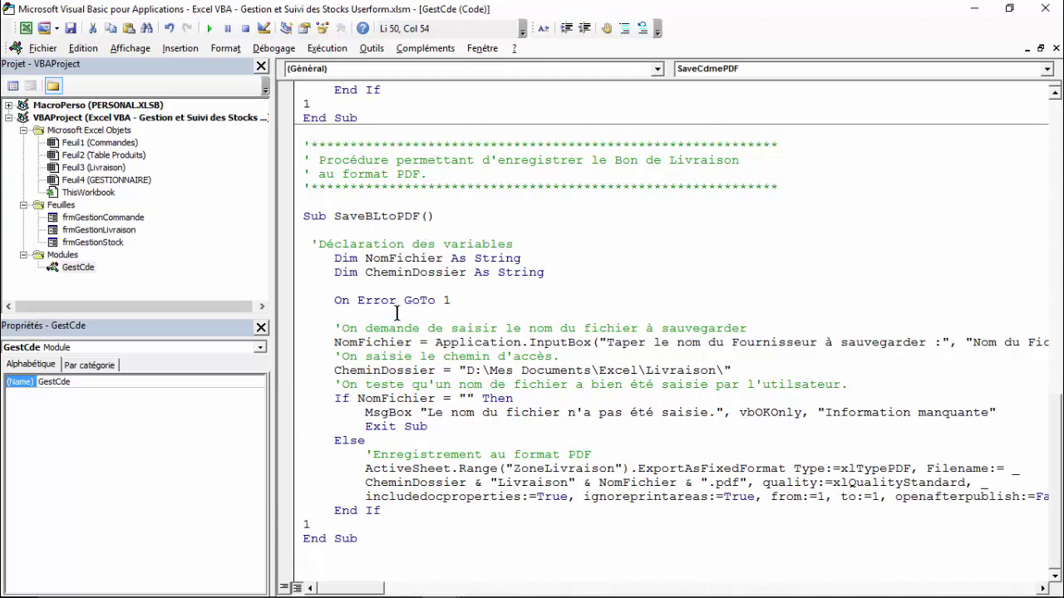
left_click(389, 262)
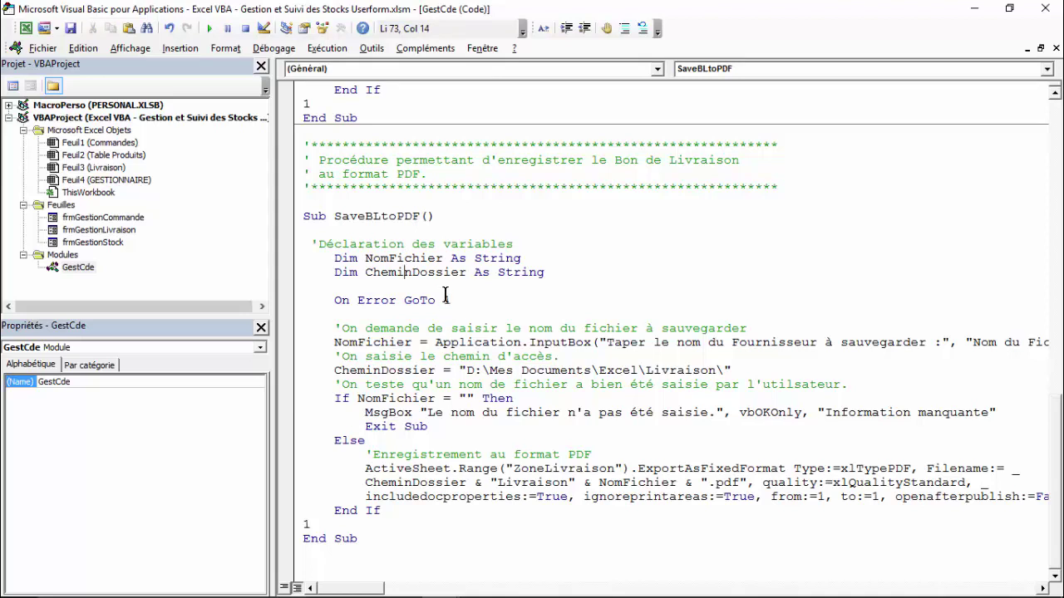
left_click_drag(723, 371, 645, 371)
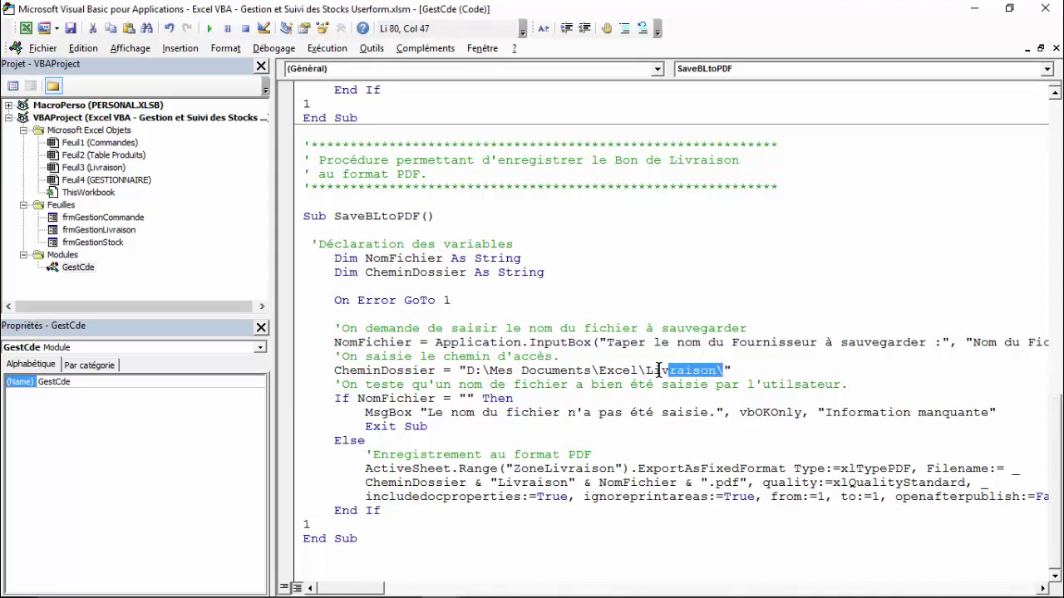
scroll(636, 353, "up", 5)
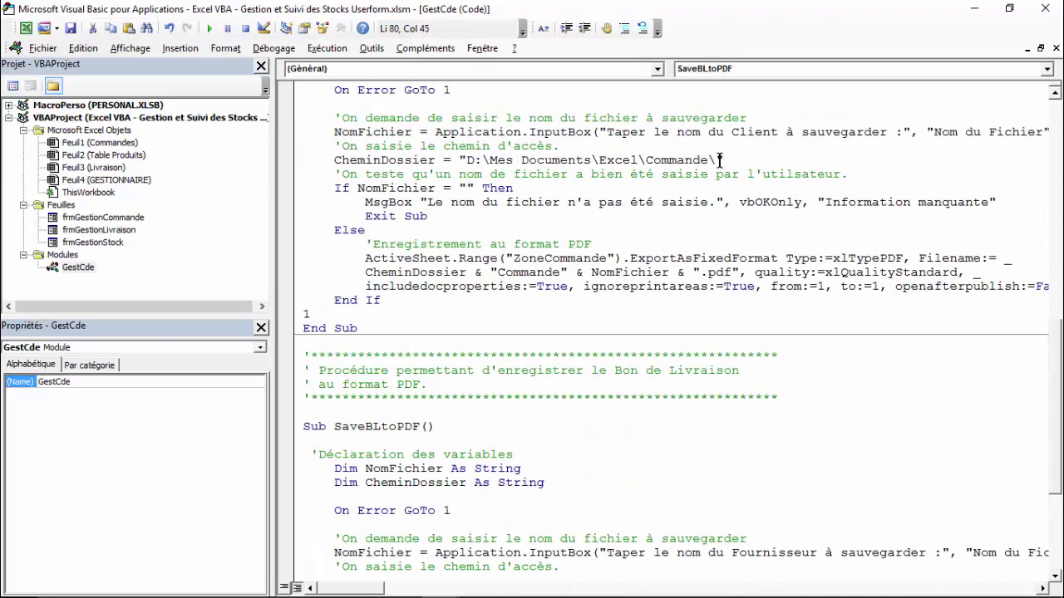
left_click_drag(720, 159, 645, 160)
scroll(649, 274, "down", 5)
left_click_drag(728, 371, 645, 371)
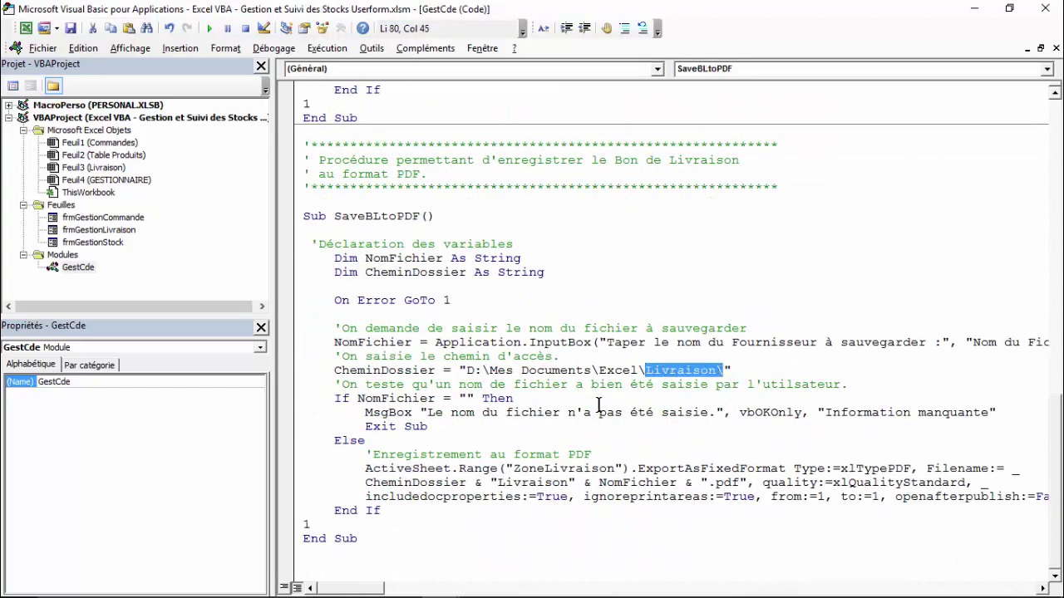
left_click(643, 235)
left_click(662, 398)
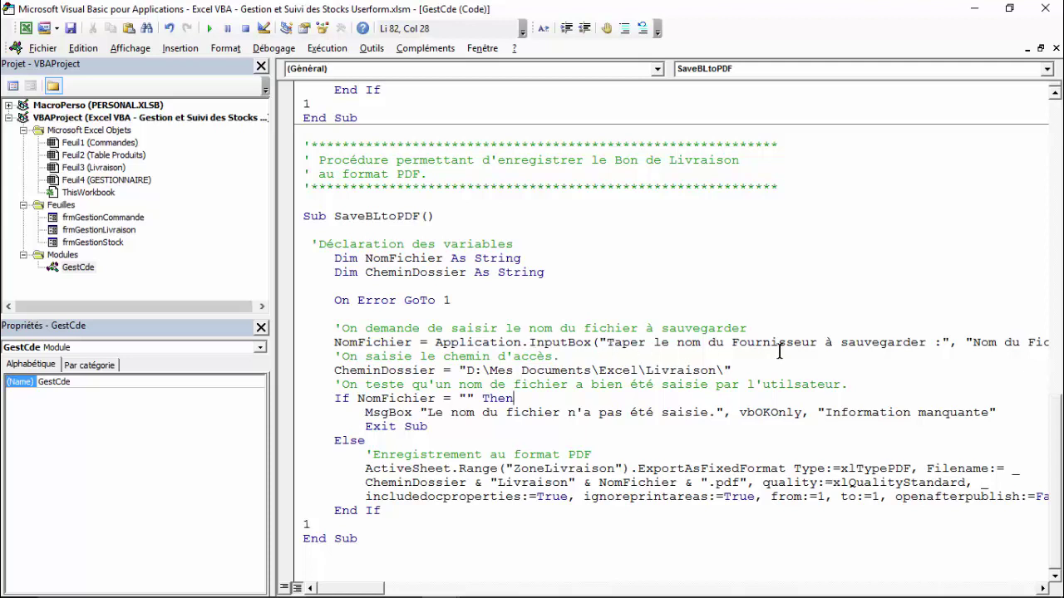
left_click_drag(902, 342, 707, 342)
left_click(379, 342)
left_click(373, 369)
left_click(638, 411)
left_click_drag(527, 482, 556, 482)
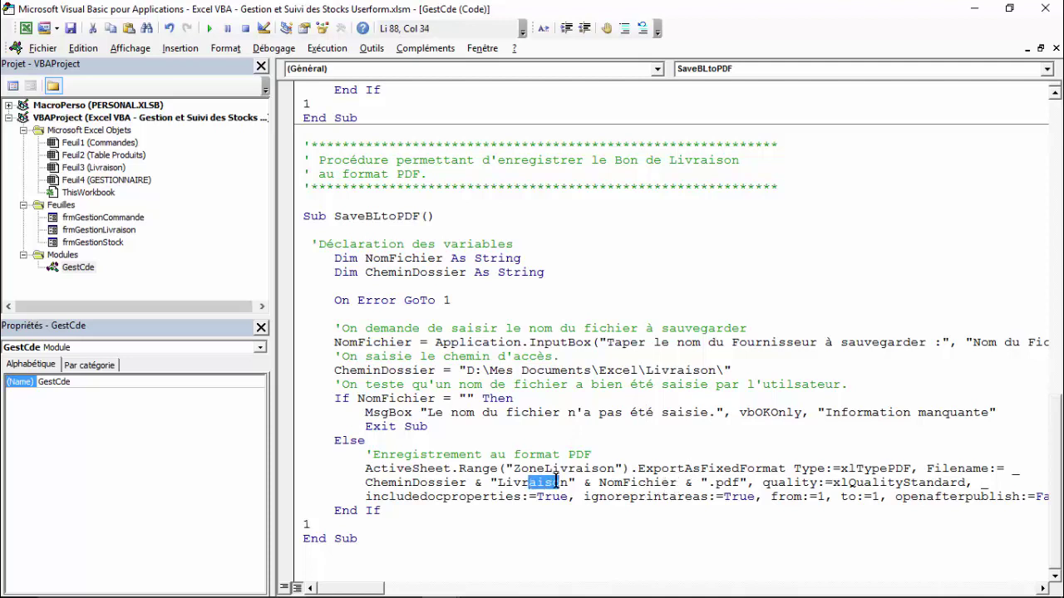
double_click(679, 484)
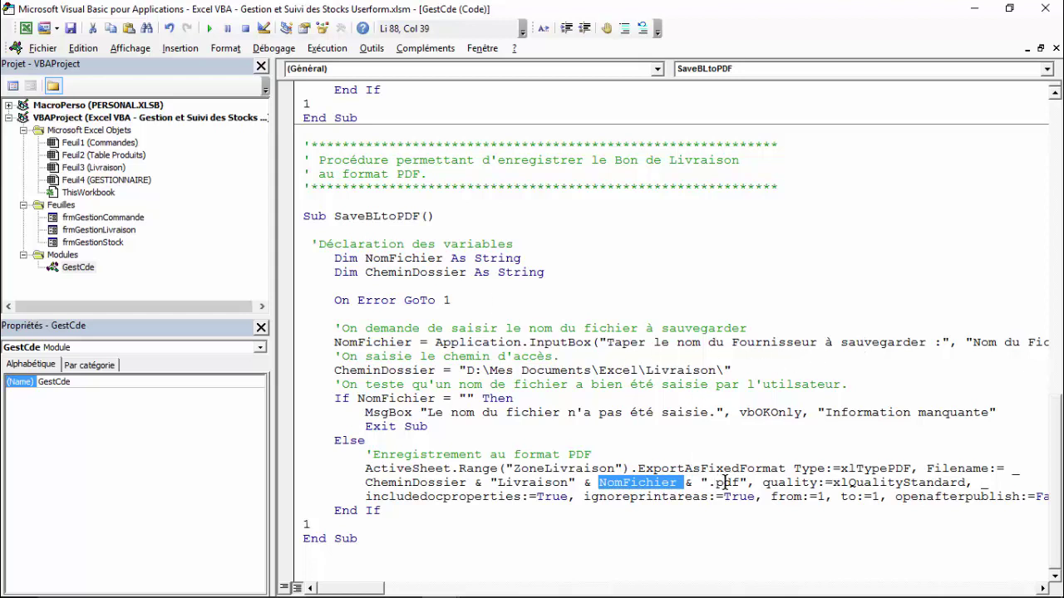
left_click_drag(756, 482, 700, 482)
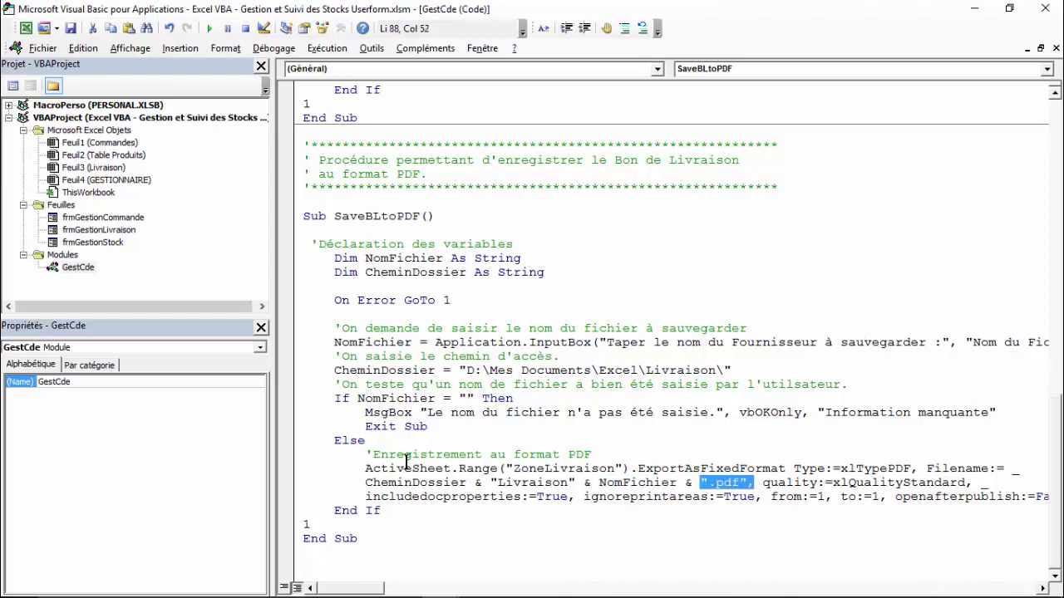
scroll(407, 461, "up", 6)
scroll(407, 461, "up", 13)
scroll(408, 449, "up", 3)
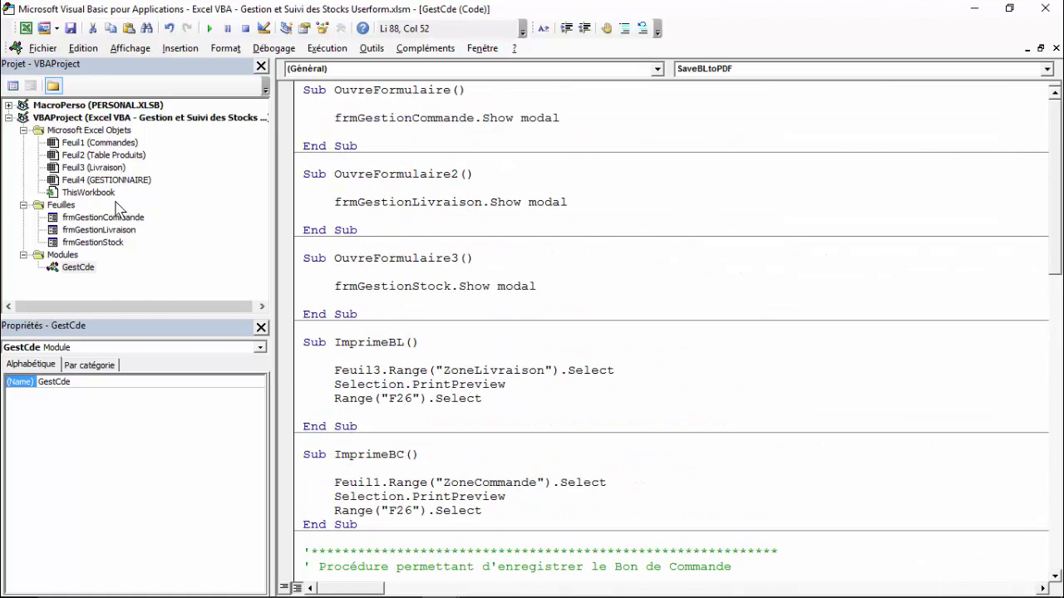
- Open the code module of sheet Feuil1 (Commandes) at the SpinButton1_SpinDown procedure
left_click(109, 147)
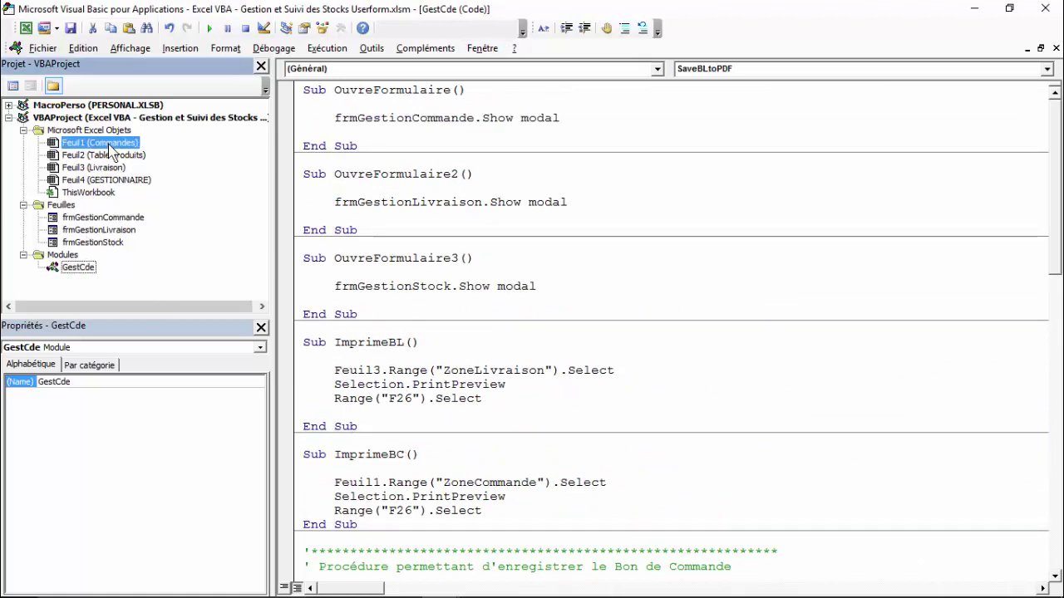
double_click(110, 148)
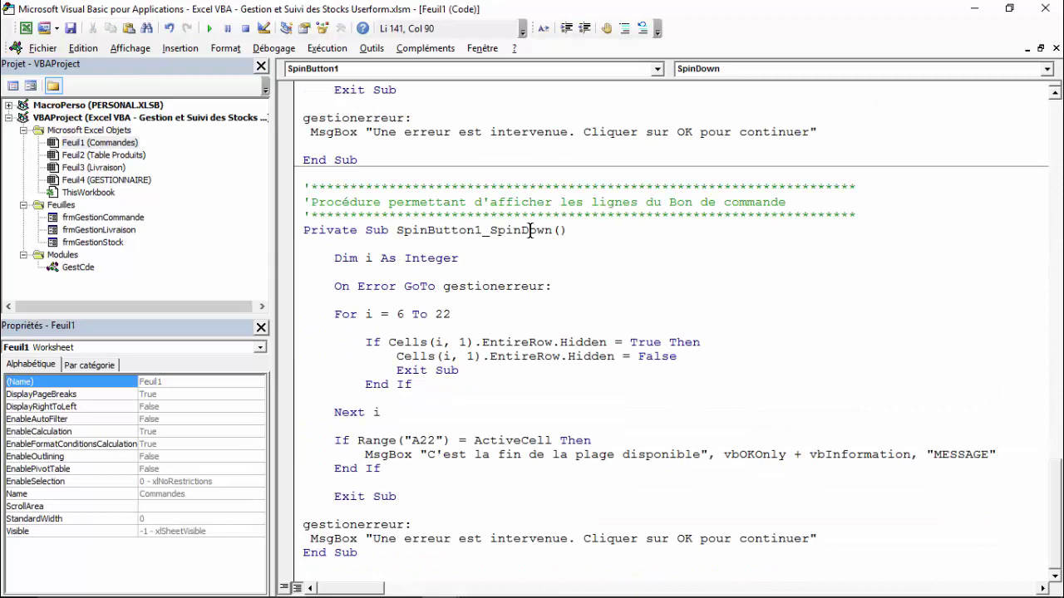
left_click(413, 209)
- Move up to the ControleStock procedure and read through its stock-shortage check
scroll(596, 187, "up", 2)
scroll(596, 187, "up", 7)
scroll(597, 187, "up", 9)
scroll(596, 186, "up", 10)
scroll(596, 187, "up", 10)
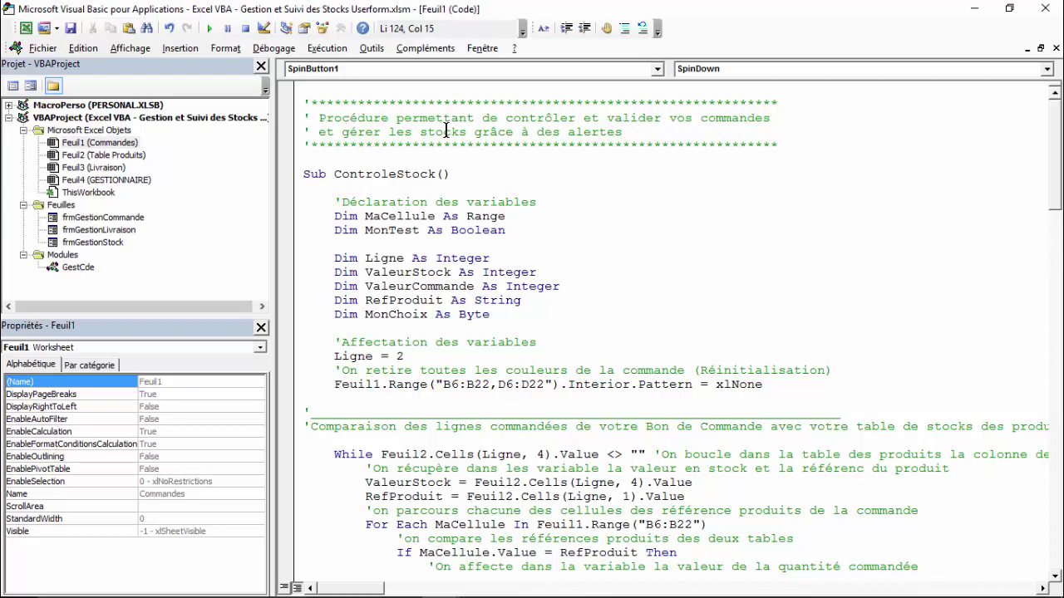
scroll(635, 191, "down", 2)
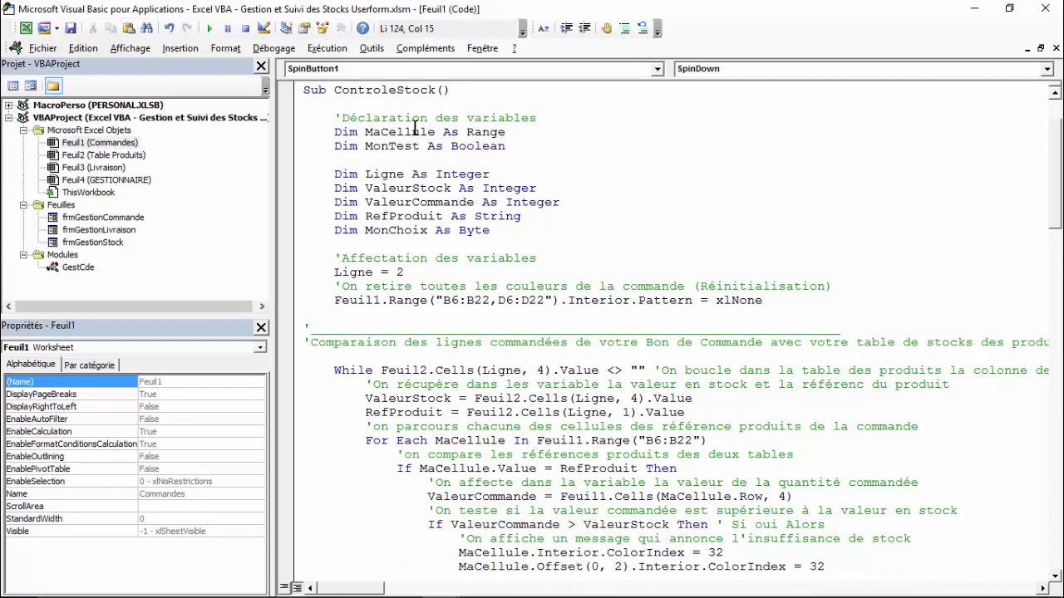
key("ctrl+Up")
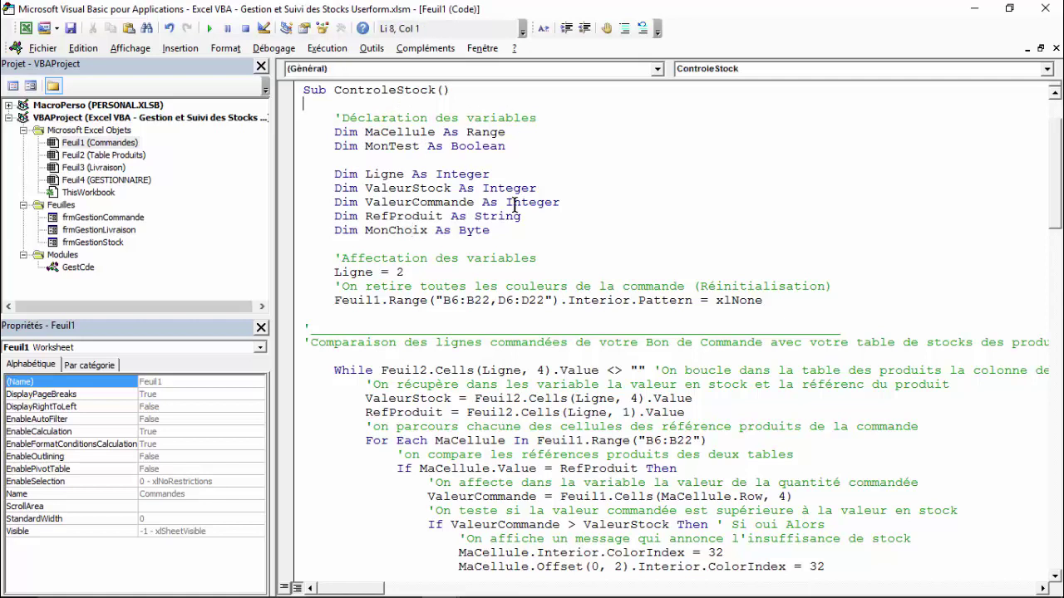
scroll(515, 204, "down", 3)
scroll(516, 203, "down", 2)
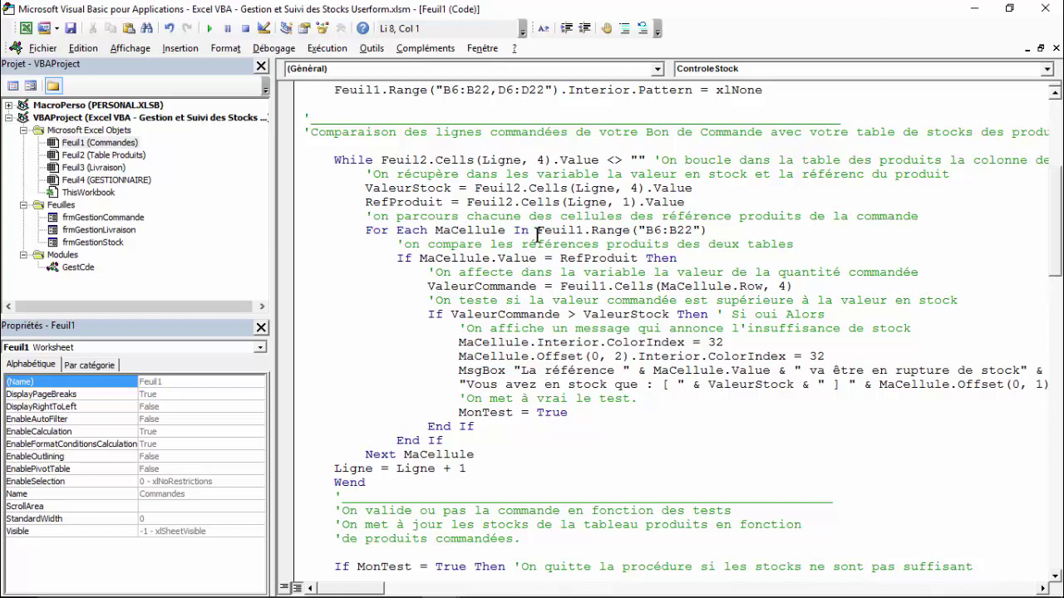
- Highlight and review the order comparison comment and loop start in the module code
left_click_drag(356, 132, 800, 156)
scroll(799, 157, "down", 1)
scroll(664, 166, "down", 6)
scroll(527, 170, "down", 2)
left_click(527, 166)
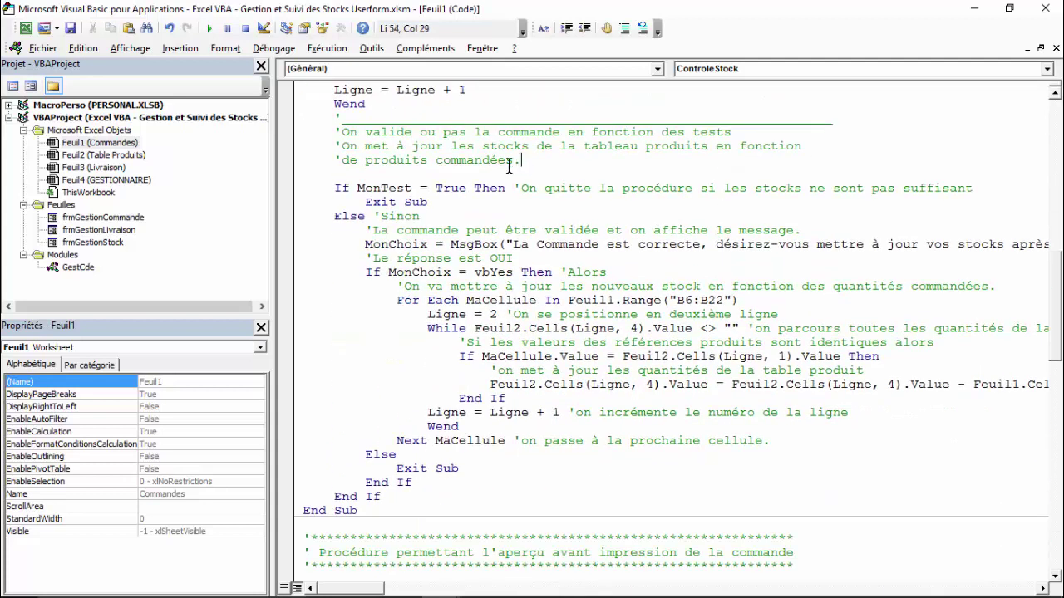
scroll(679, 189, "down", 3)
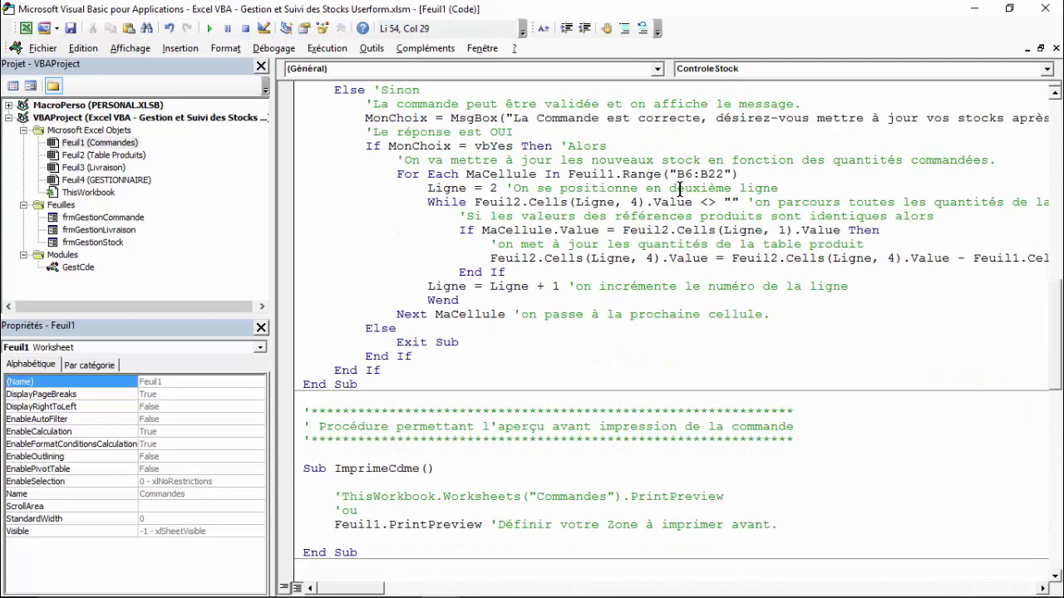
scroll(680, 190, "down", 4)
scroll(680, 189, "down", 1)
scroll(680, 189, "down", 2)
scroll(443, 168, "down", 1)
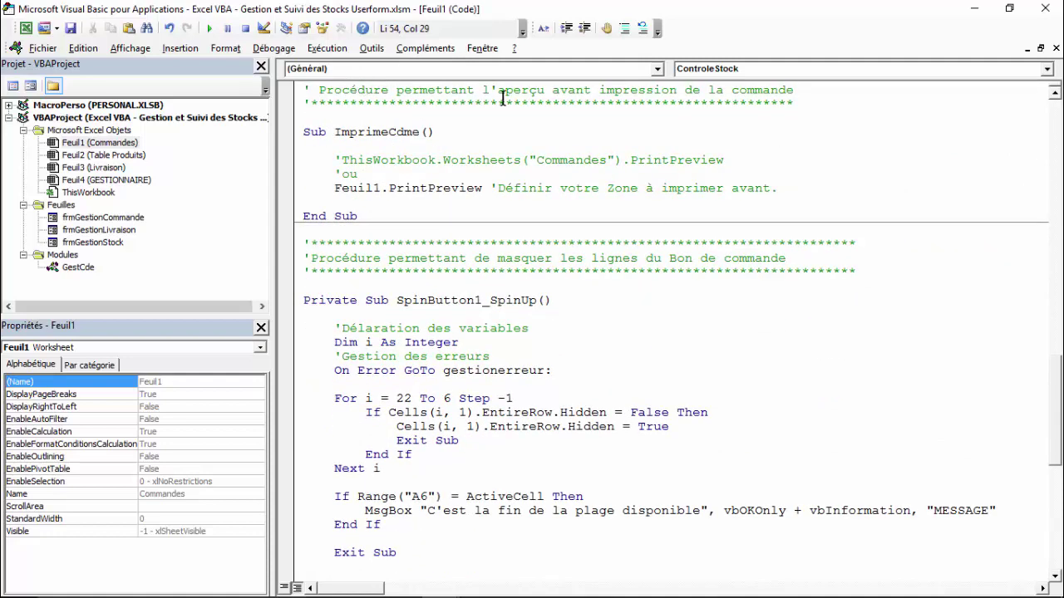
- Move into the ImprimeCdme print preview procedure to review its code
left_click(367, 185)
left_click(460, 187)
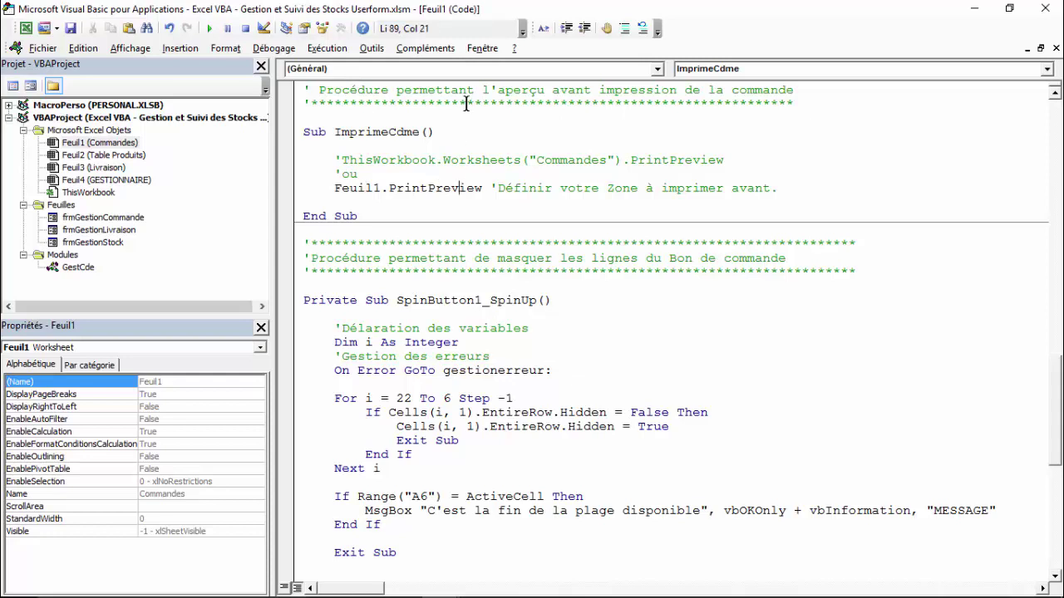
scroll(710, 186, "down", 4)
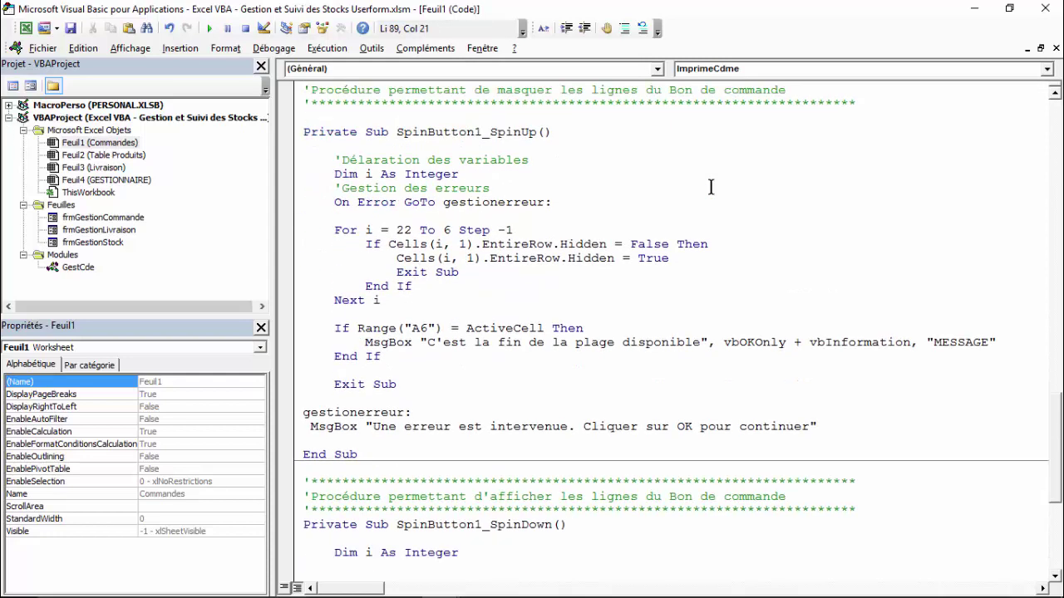
scroll(569, 103, "up", 1)
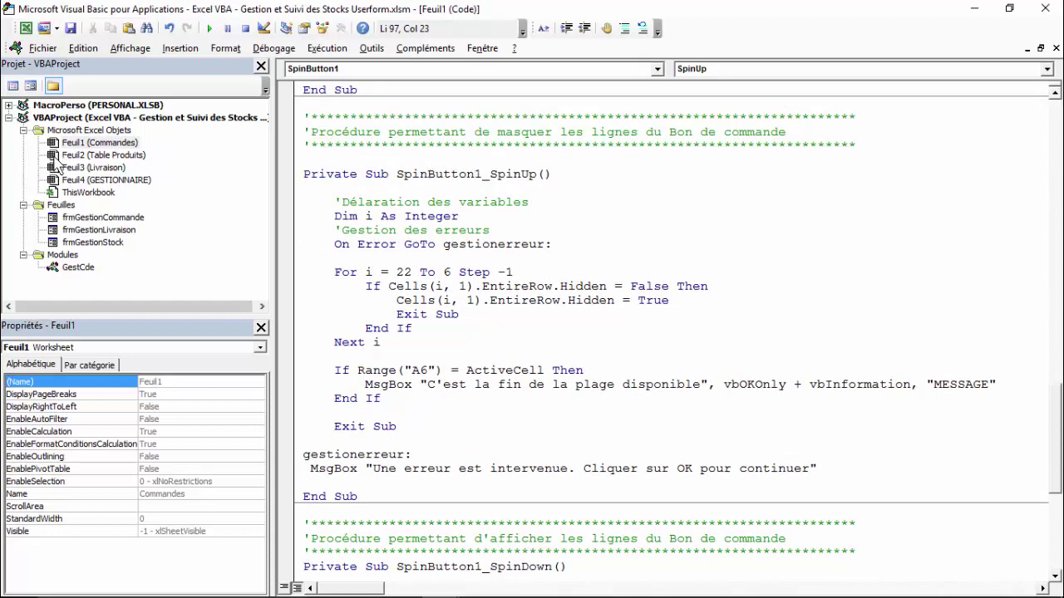
- Back in Excel, try the customer order form, then open the Gestion des Commandes Clients sheet
left_click(25, 28)
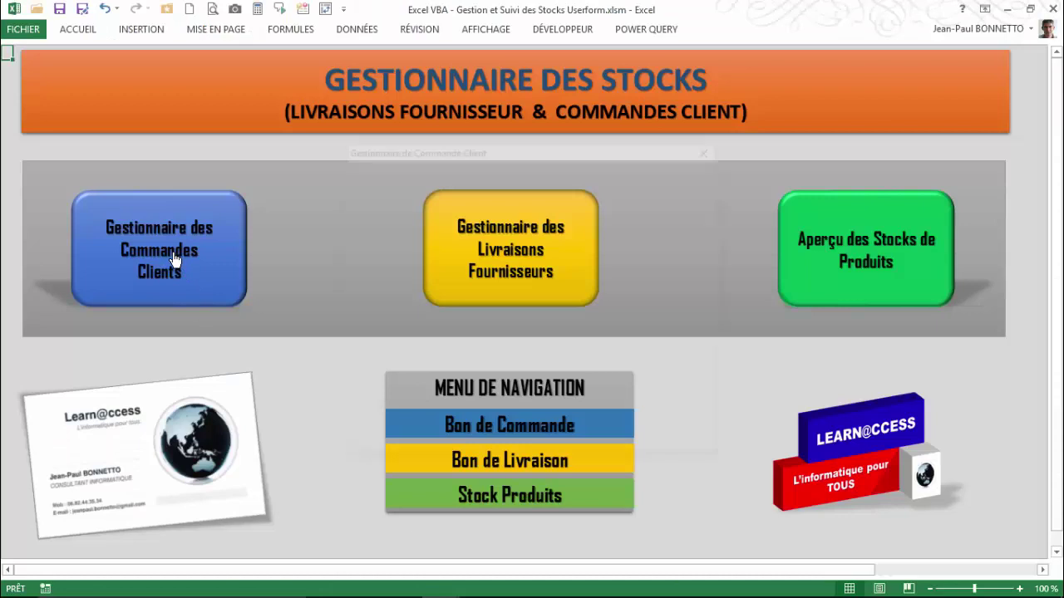
left_click(174, 261)
left_click(713, 150)
left_click(500, 432)
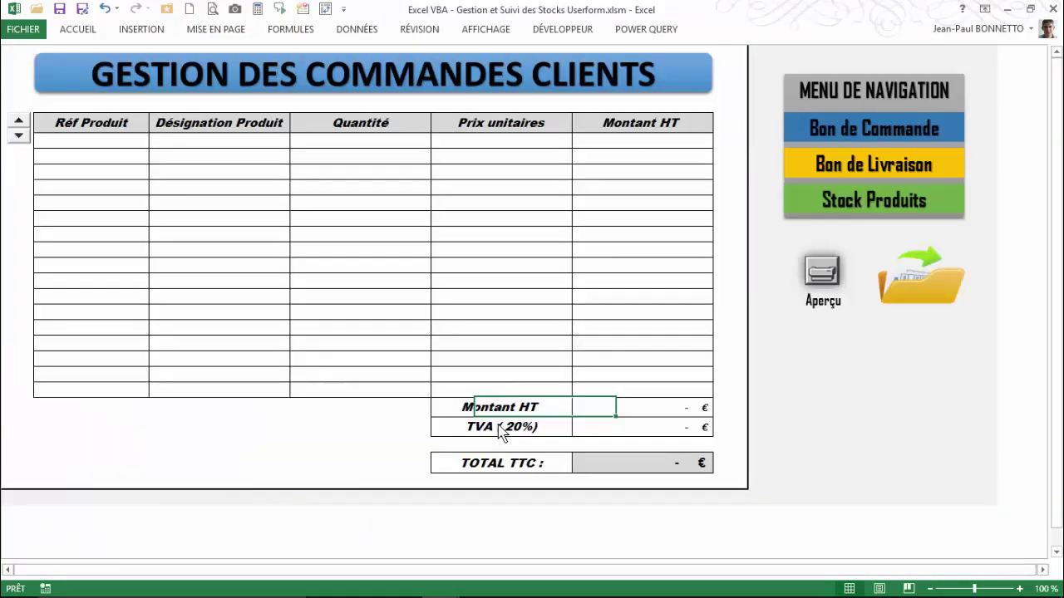
- Try the order sheet's spin button, dismiss its end-of-range message, and return to the VBA editor
left_click(20, 135)
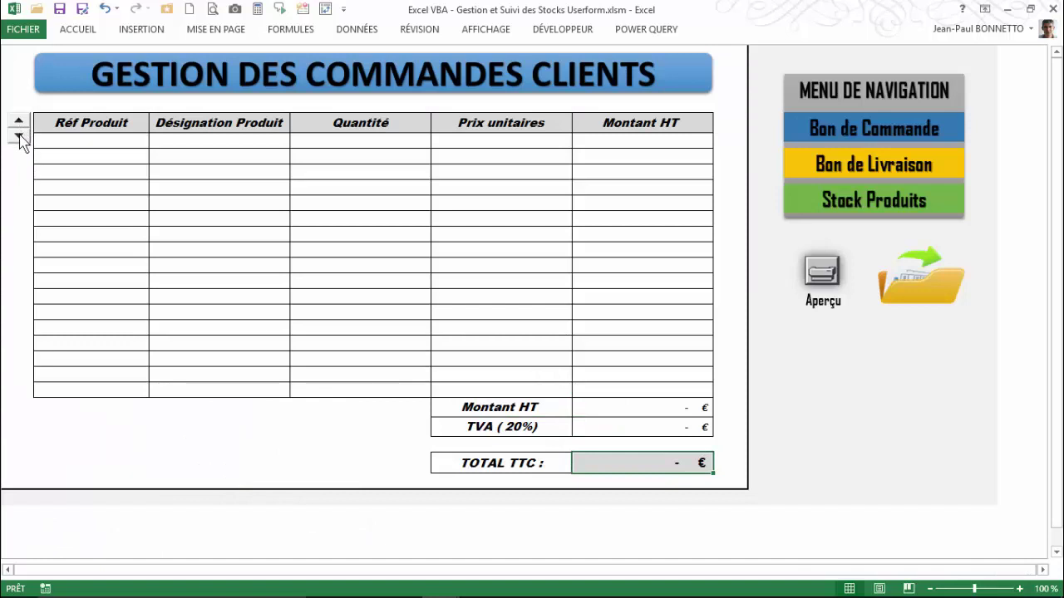
left_click(582, 359)
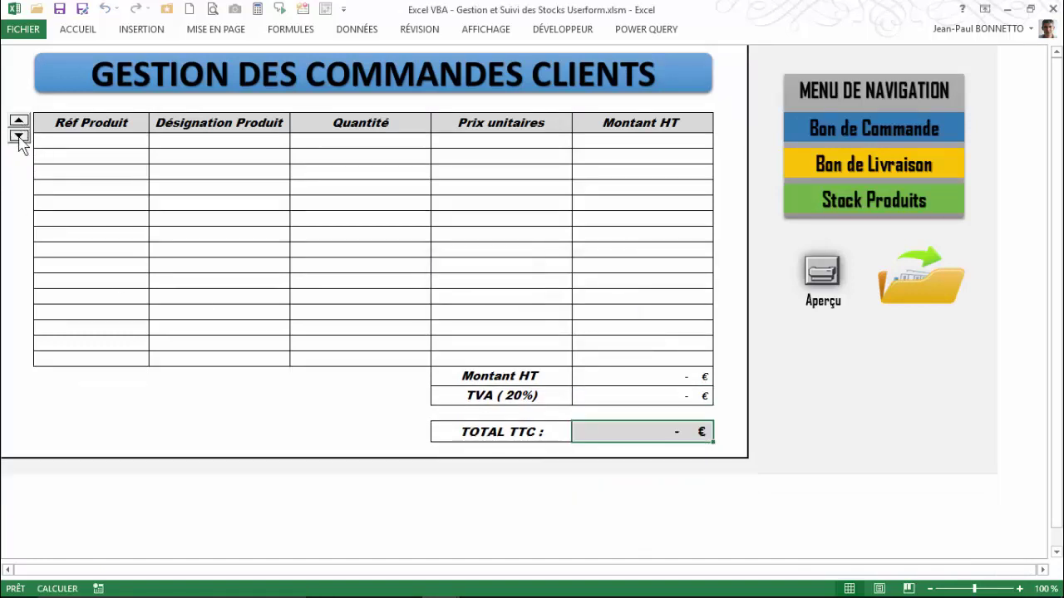
left_click(559, 30)
left_click(19, 67)
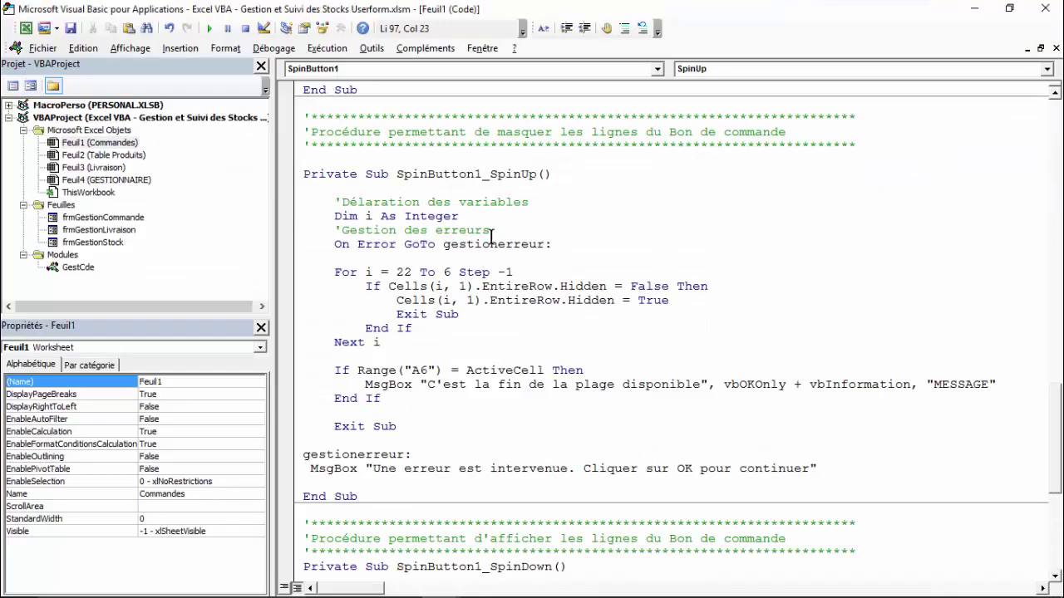
scroll(549, 324, "down", 4)
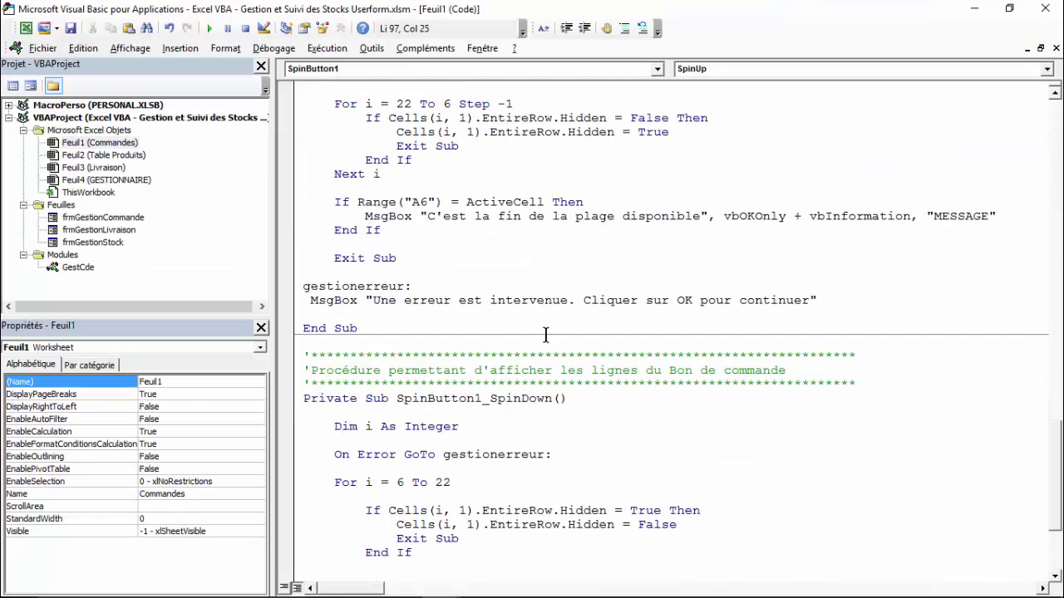
left_click(513, 398)
scroll(589, 448, "up", 2)
scroll(589, 443, "up", 3)
left_click(532, 216)
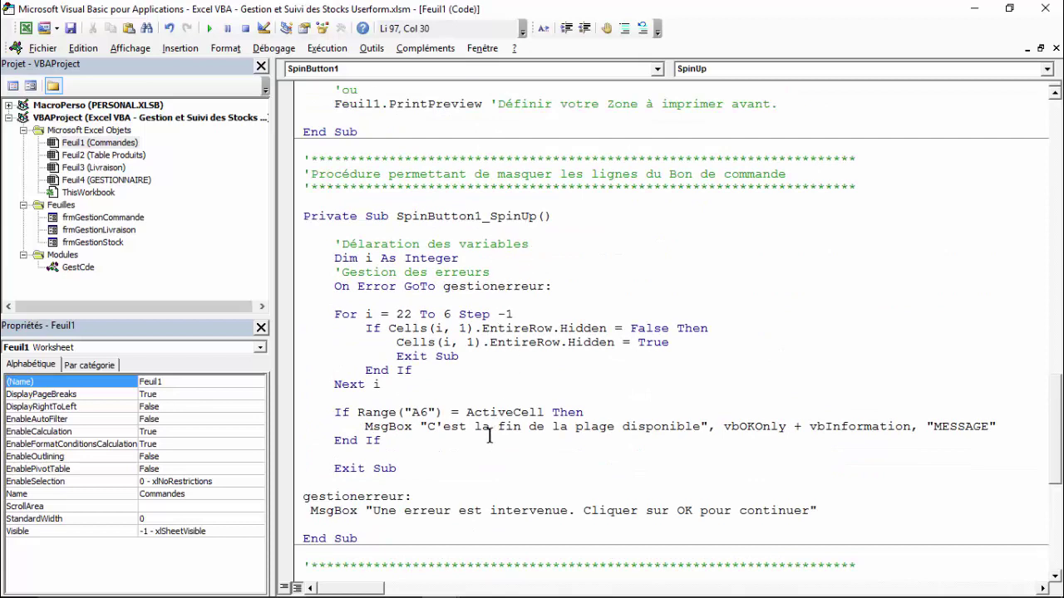
left_click(365, 300)
left_click(484, 314, "shift")
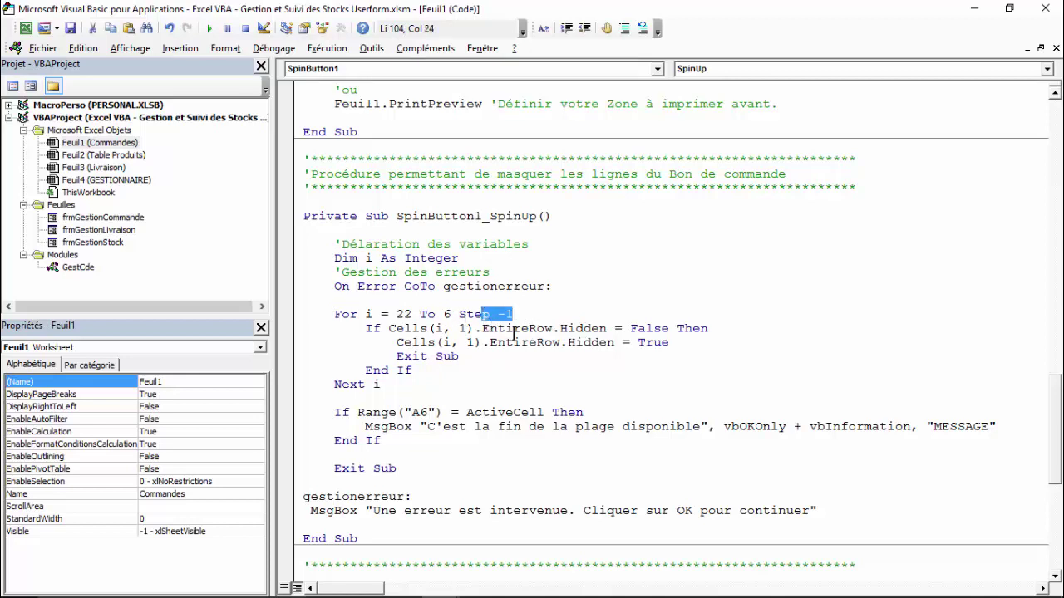
left_click(546, 349)
double_click(586, 342)
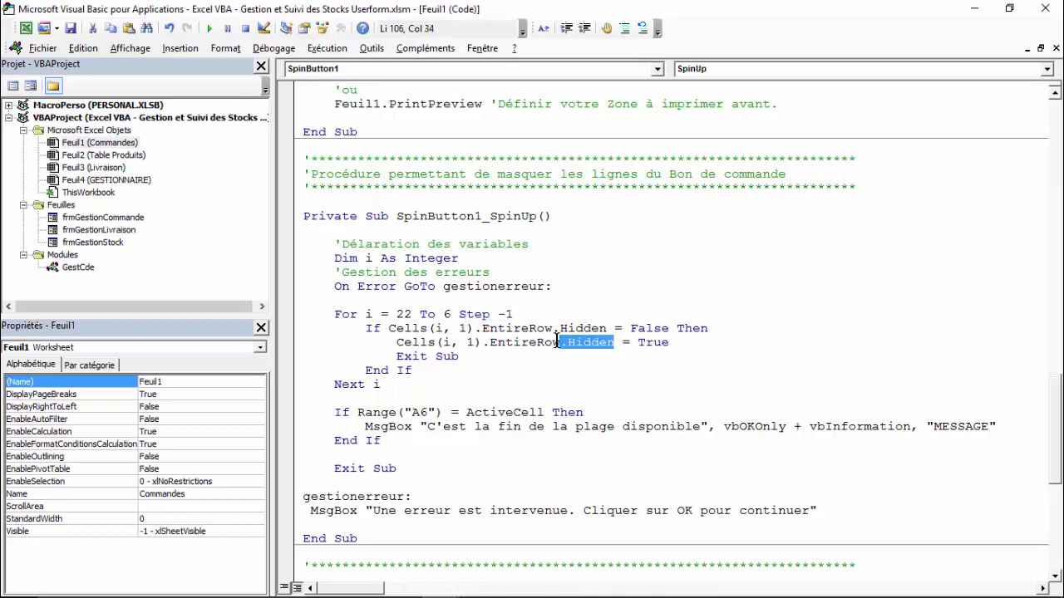
left_click(592, 339)
left_click(592, 328)
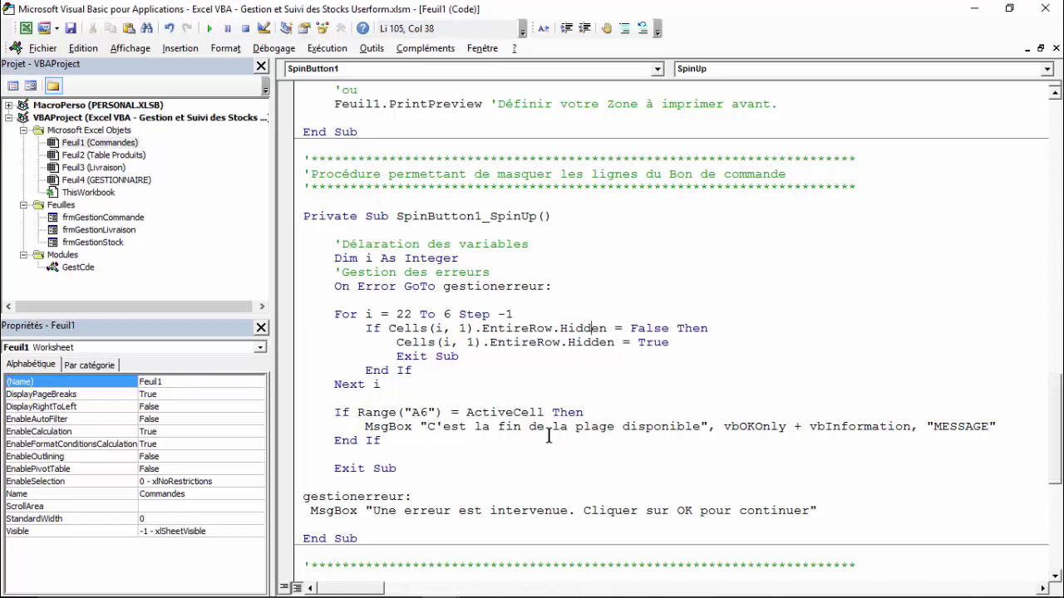
double_click(407, 313)
scroll(407, 308, "down", 3)
scroll(412, 309, "down", 4)
scroll(419, 310, "down", 2)
scroll(421, 320, "up", 4)
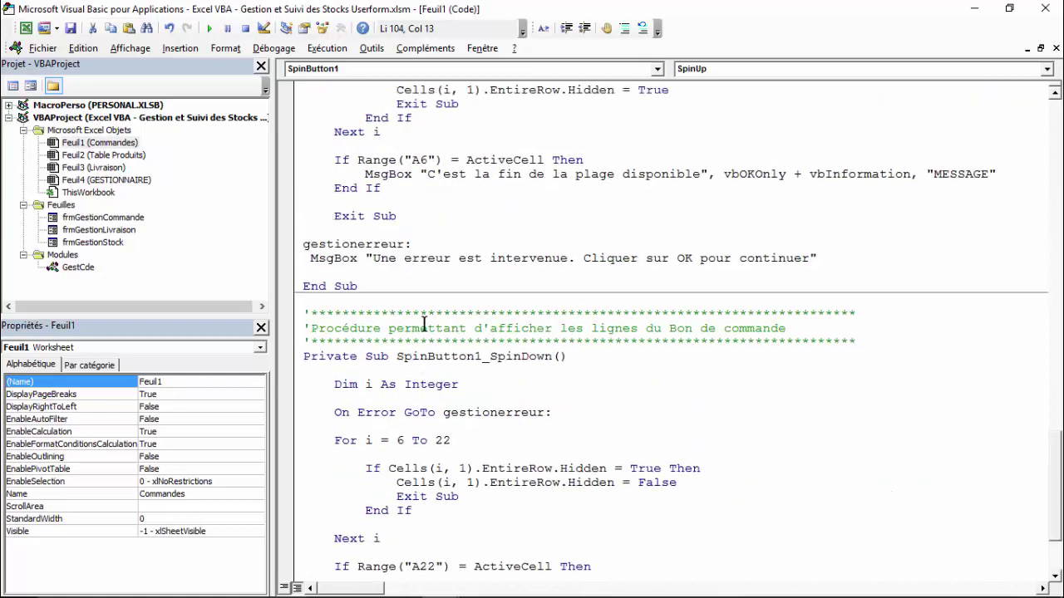
scroll(420, 320, "up", 7)
double_click(104, 168)
scroll(601, 266, "down", 1)
scroll(602, 266, "down", 2)
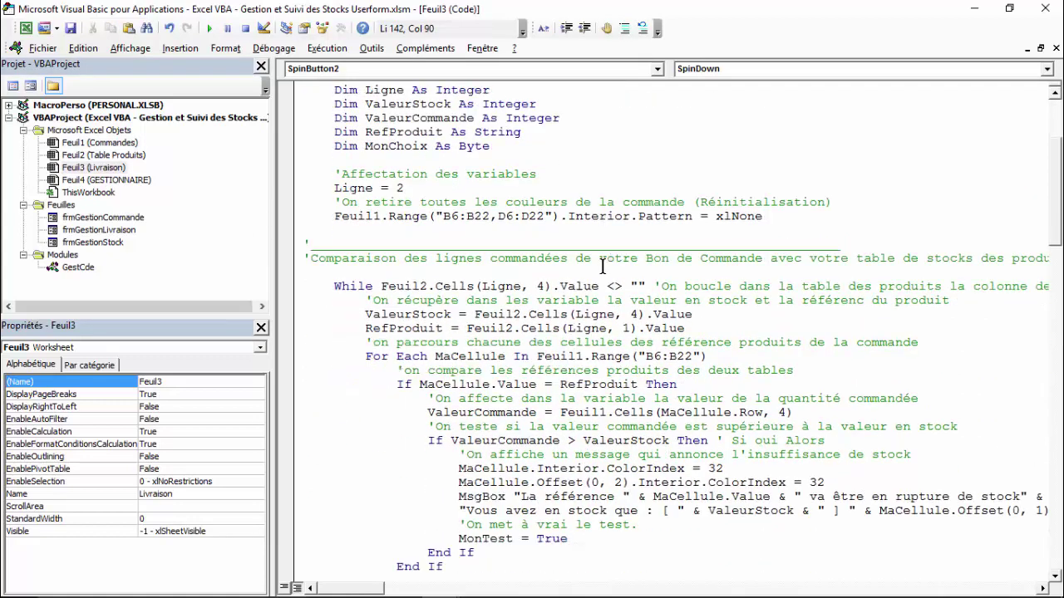
scroll(602, 266, "down", 2)
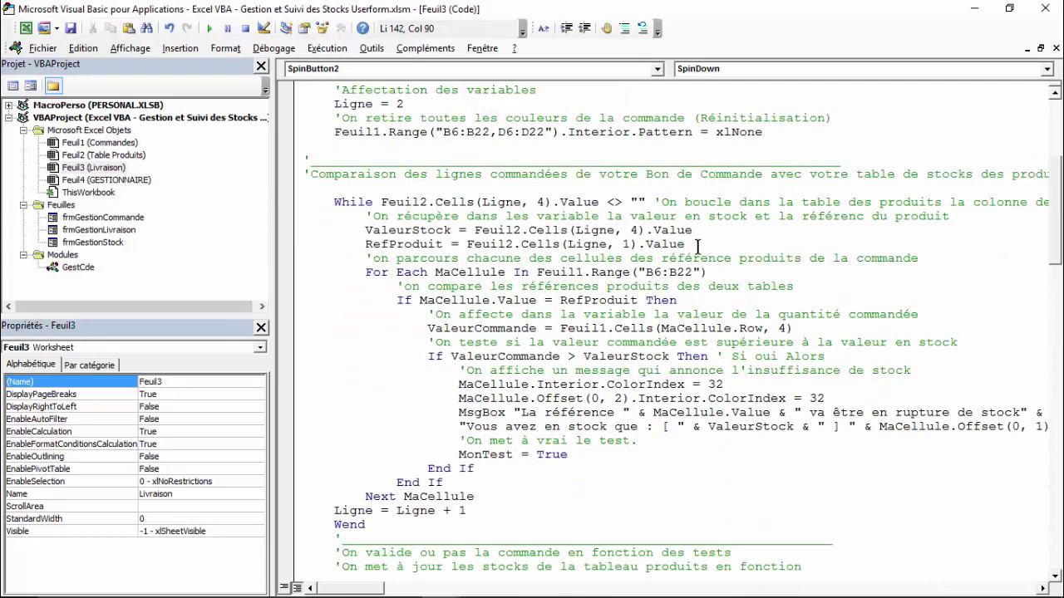
left_click_drag(762, 176, 704, 176)
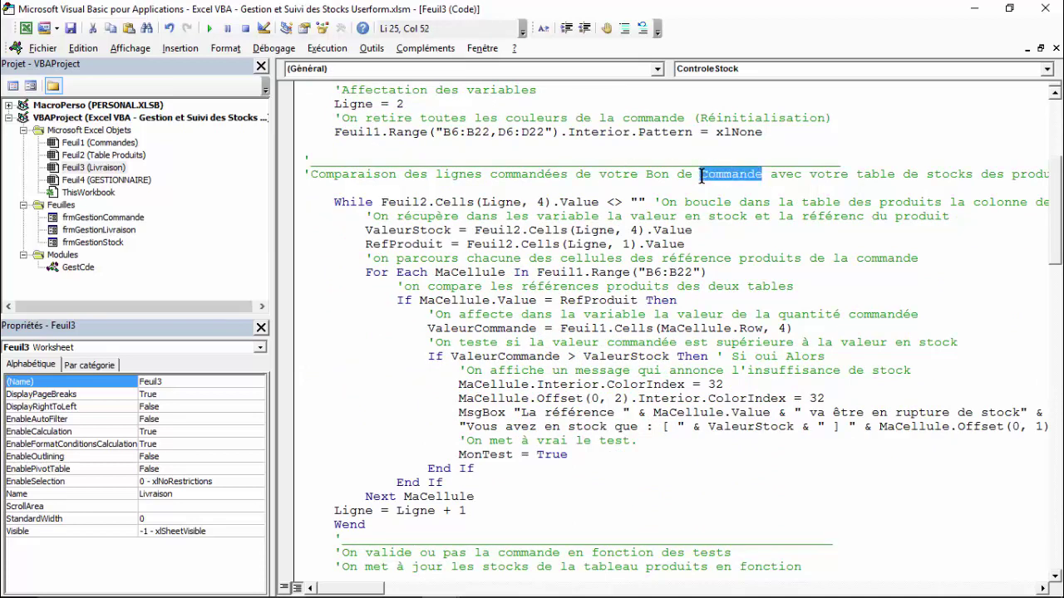
type("Livraison")
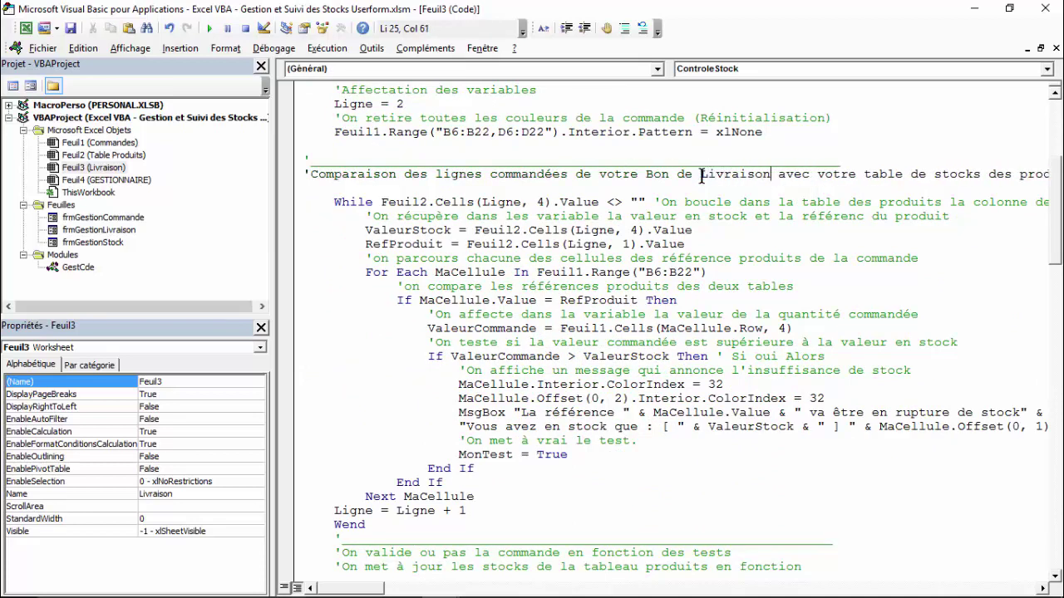
left_click(689, 240)
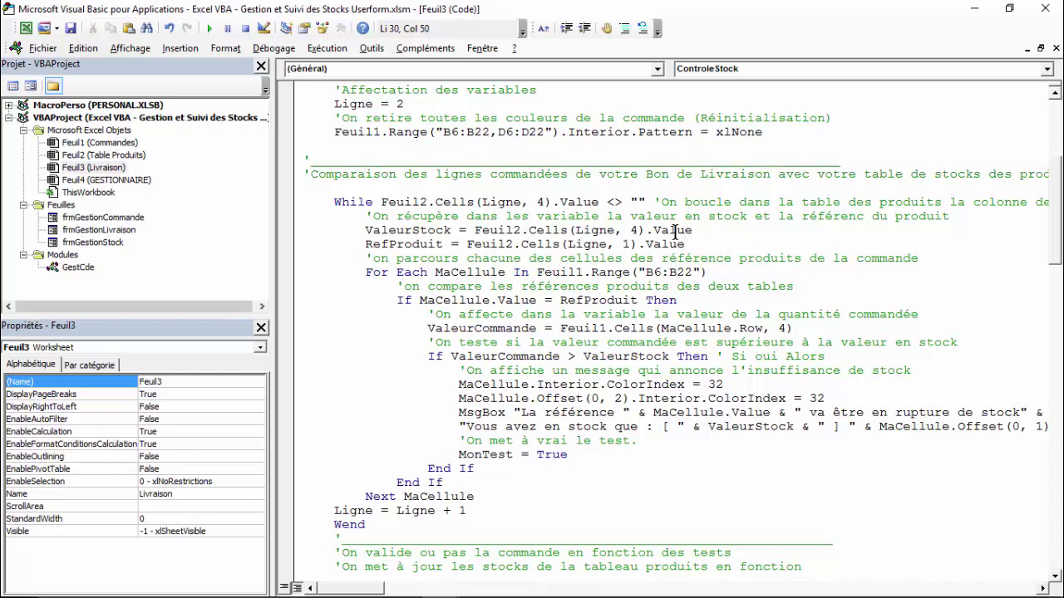
scroll(676, 232, "down", 2)
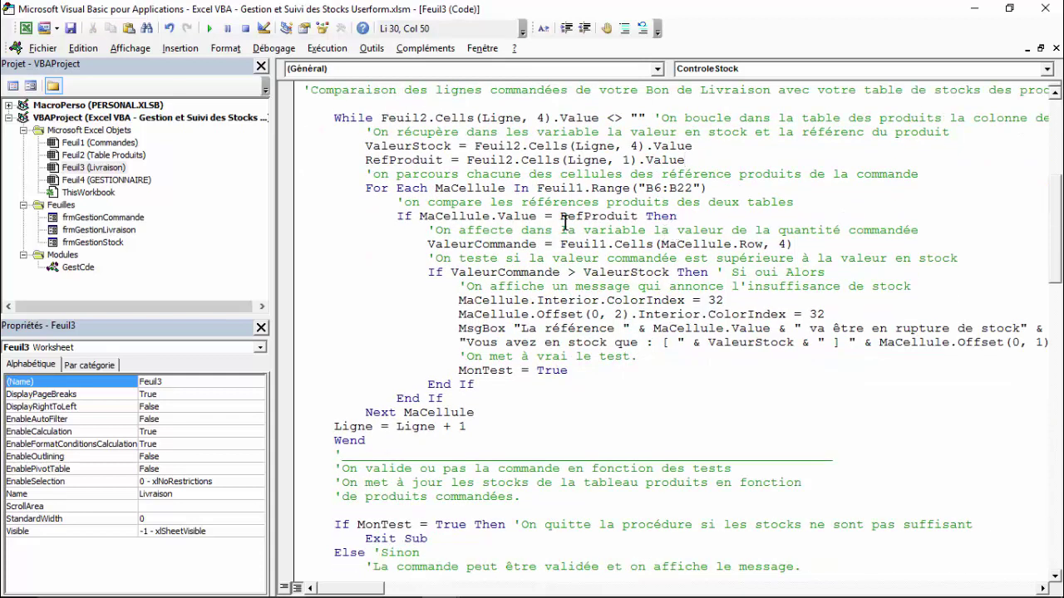
scroll(565, 216, "down", 2)
scroll(561, 213, "down", 2)
scroll(559, 210, "down", 3)
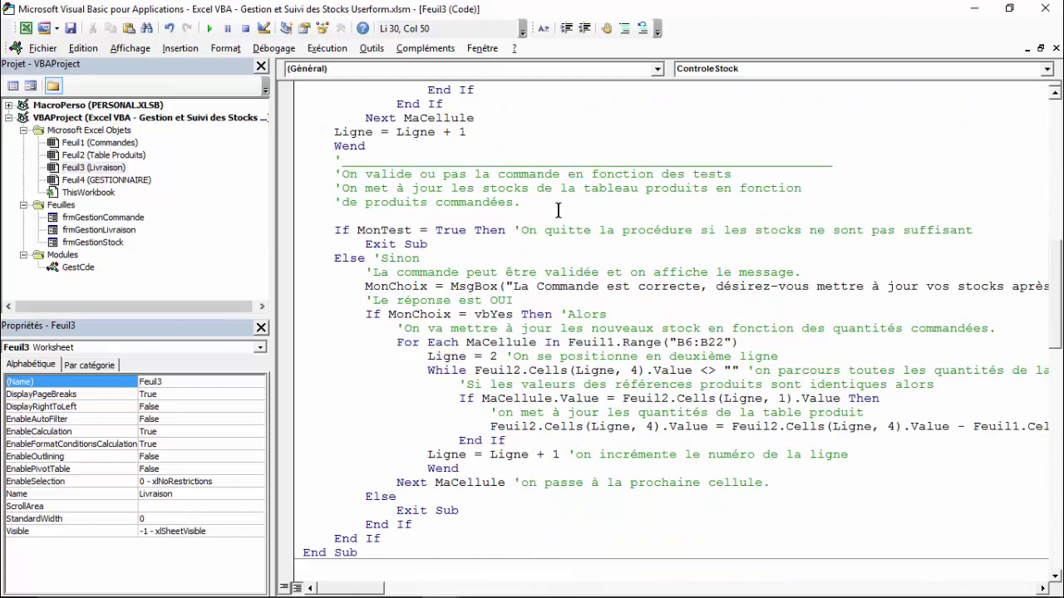
scroll(559, 210, "down", 4)
scroll(559, 210, "down", 6)
scroll(558, 210, "down", 2)
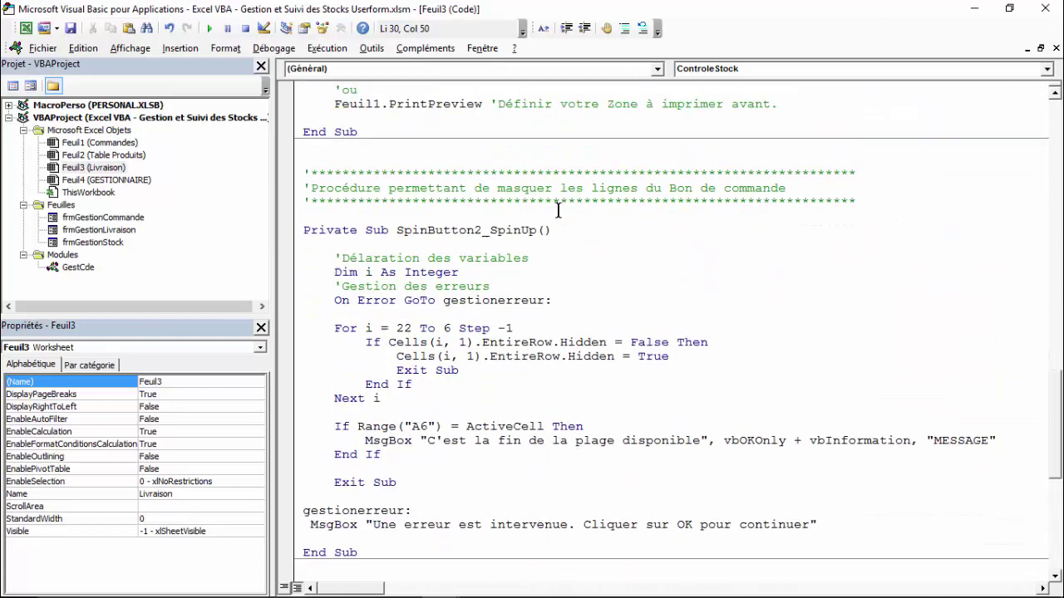
scroll(558, 210, "down", 2)
scroll(540, 174, "down", 1)
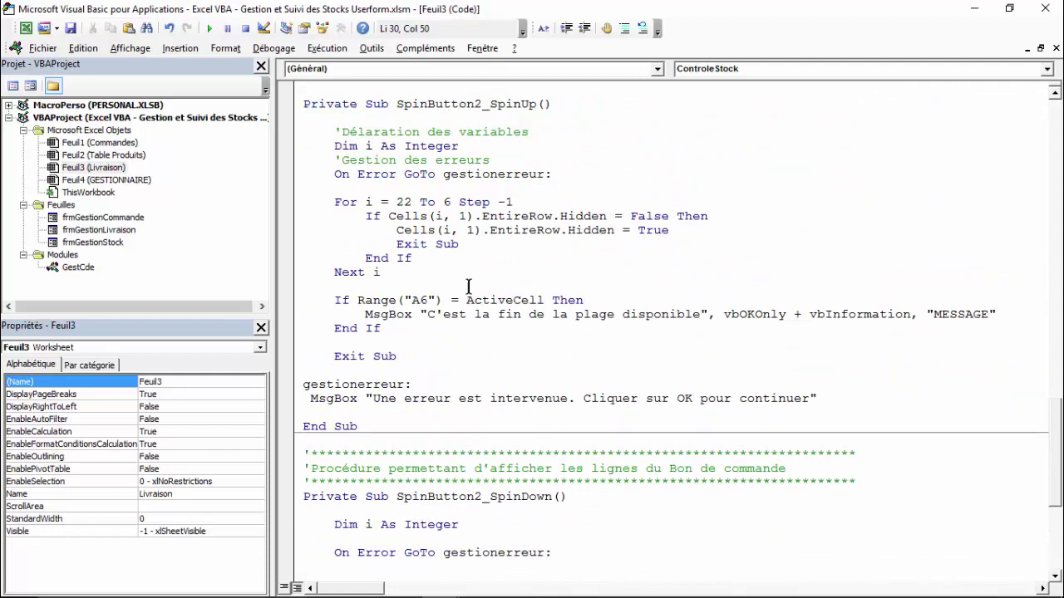
left_click(521, 106)
left_click(549, 496)
left_click_drag(618, 355, 407, 503)
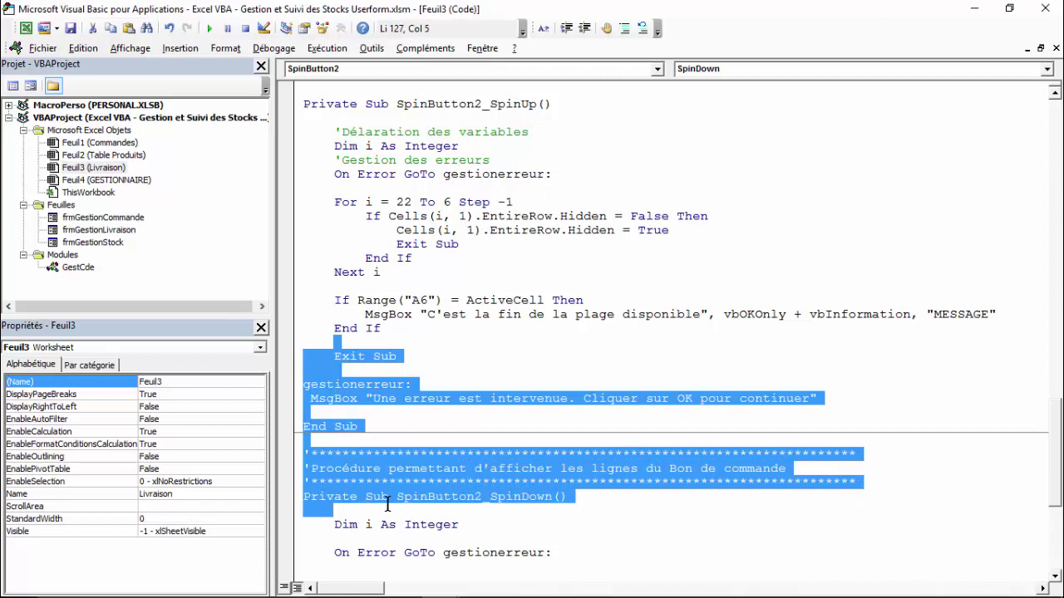
left_click(617, 356)
scroll(618, 355, "down", 3)
scroll(617, 355, "down", 5)
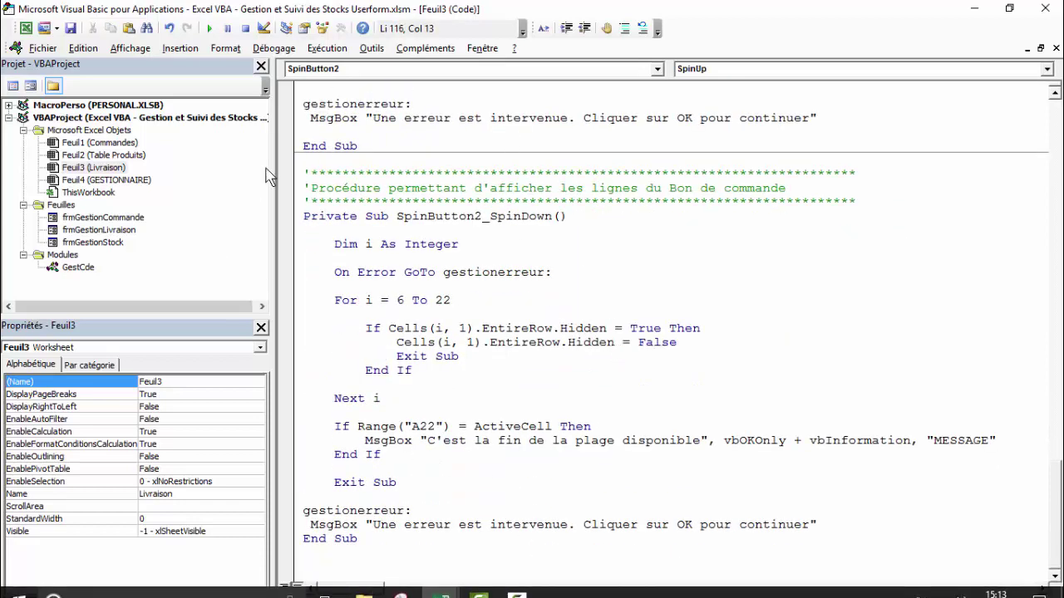
- Open frmGestionLivraison, then the frmGestionStock Situation des Stocks form, in the designer
left_click(116, 219)
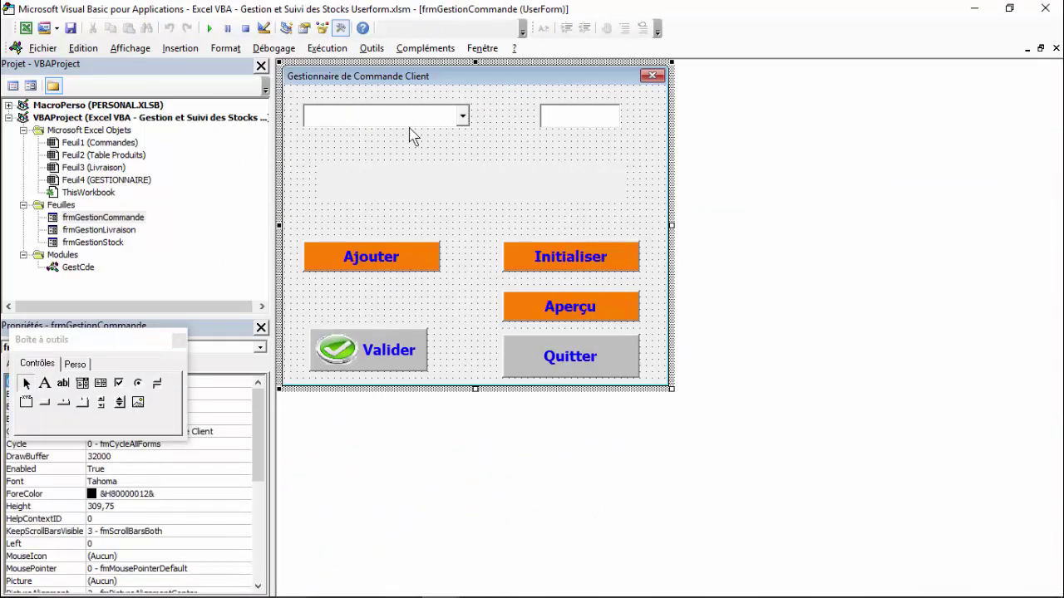
double_click(114, 231)
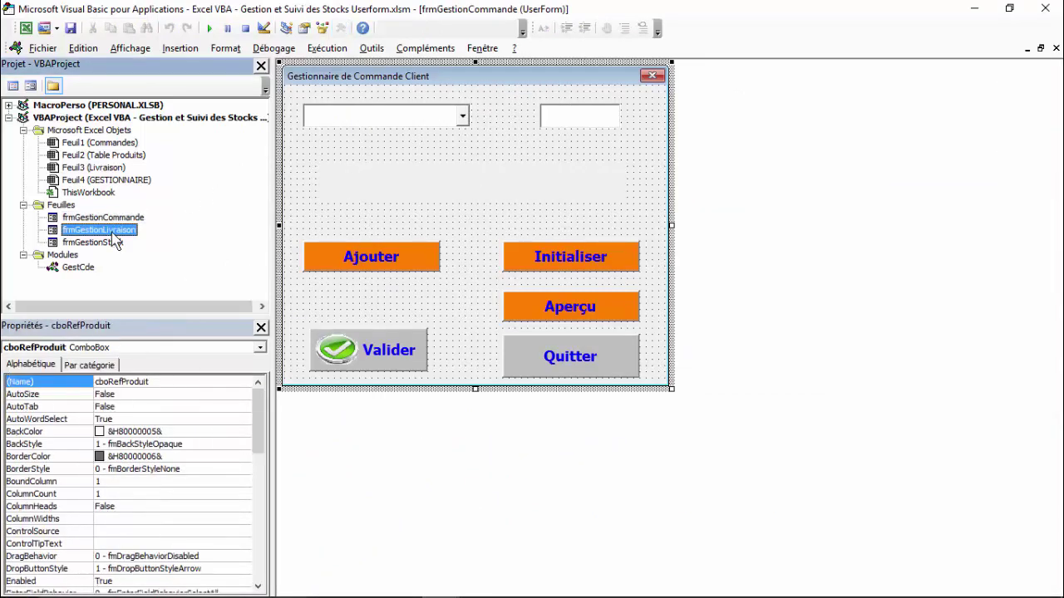
left_click(110, 242)
left_click(115, 221)
double_click(104, 242)
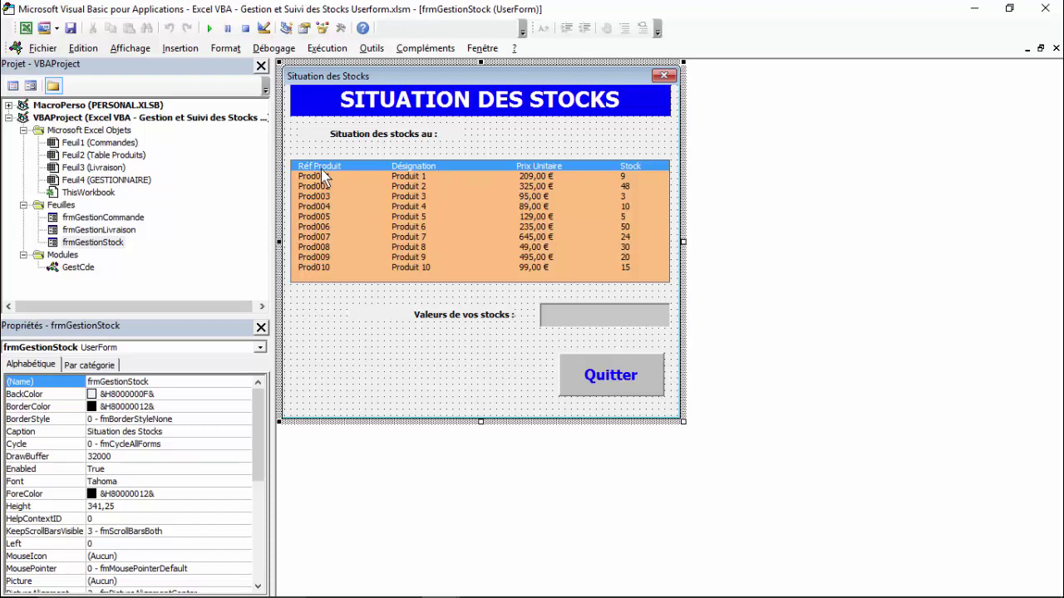
- Inspect the lstStock and TxtMontantStock properties, then open frmGestionLivraison in the designer
left_click(595, 177)
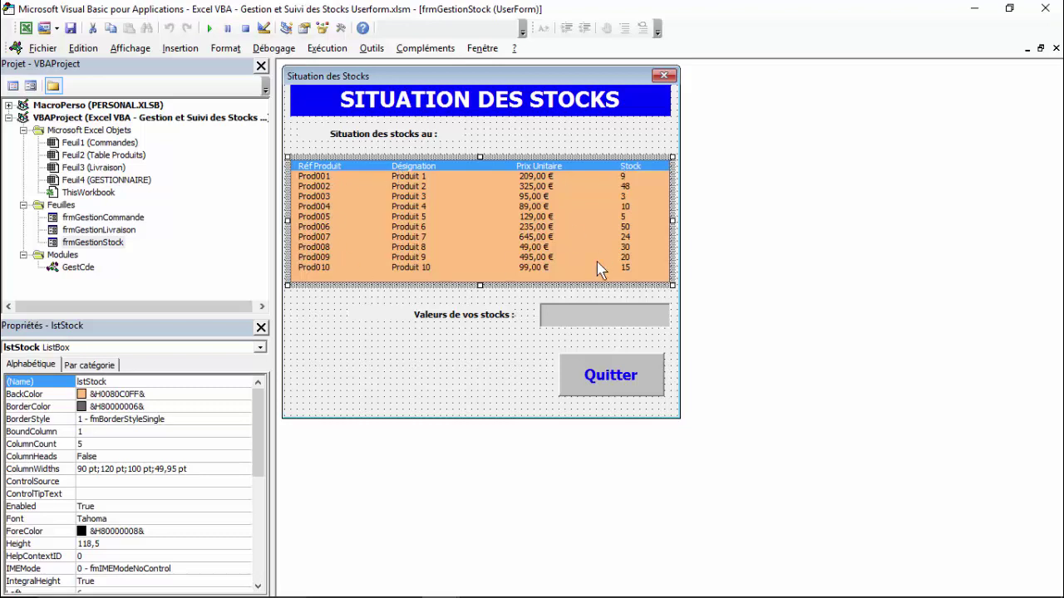
left_click(604, 317)
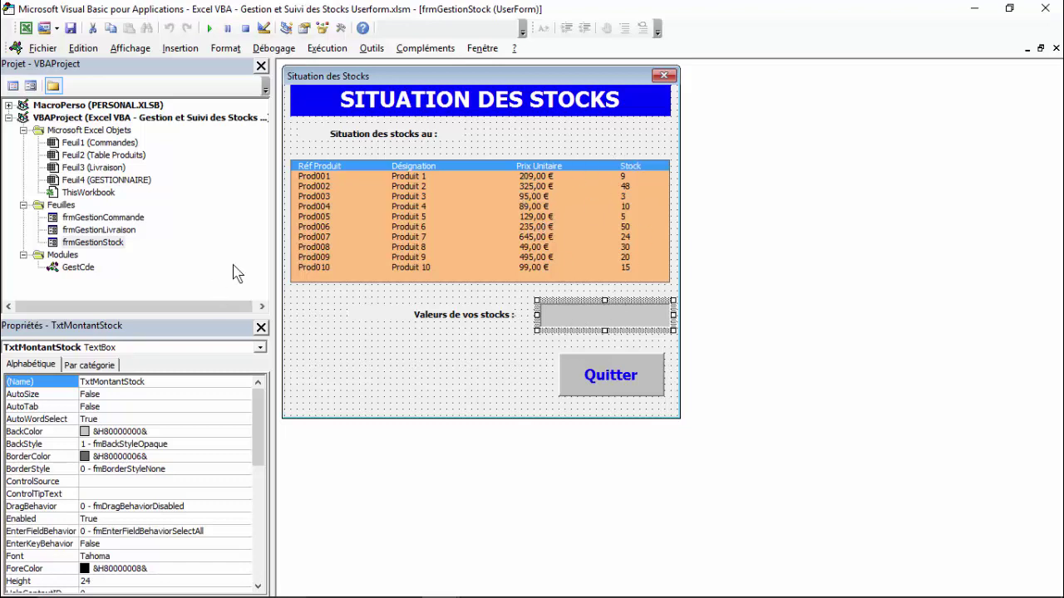
double_click(92, 229)
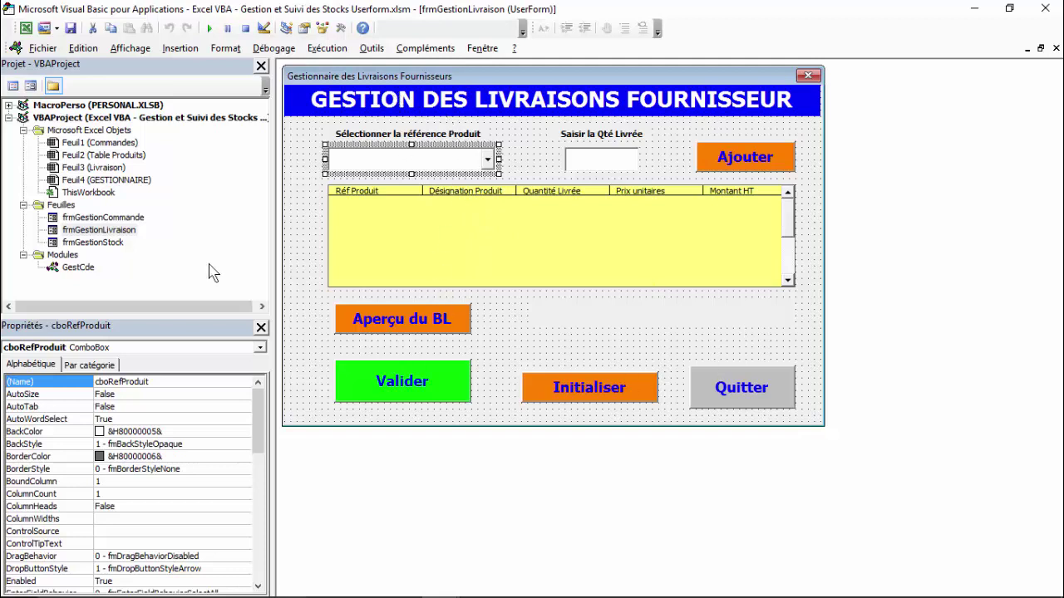
- Review the delivery form's btnValide_Click code, then open frmGestionCommande in the designer
double_click(407, 378)
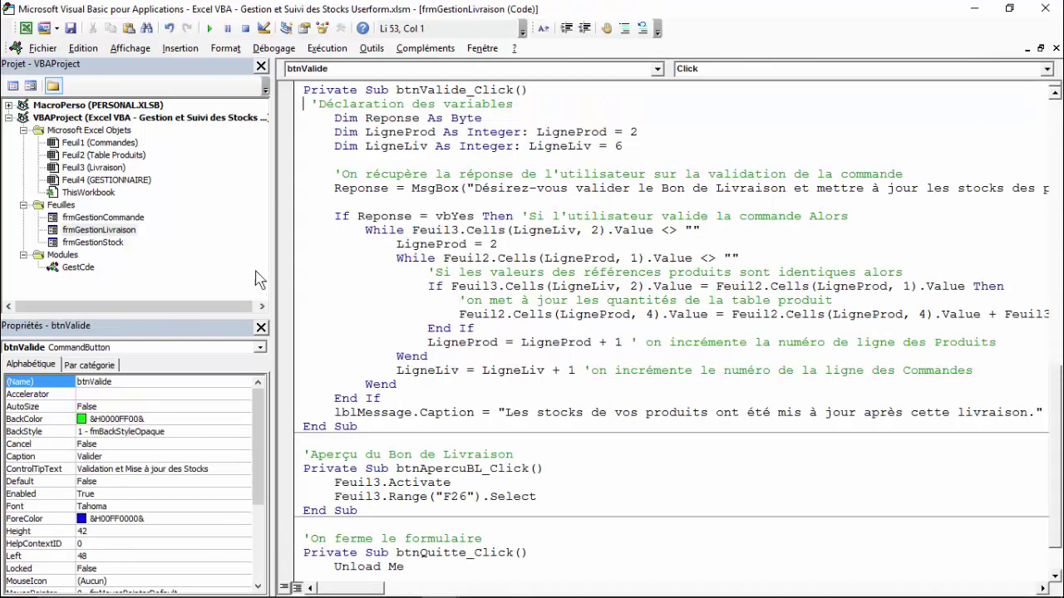
scroll(421, 129, "down", 2)
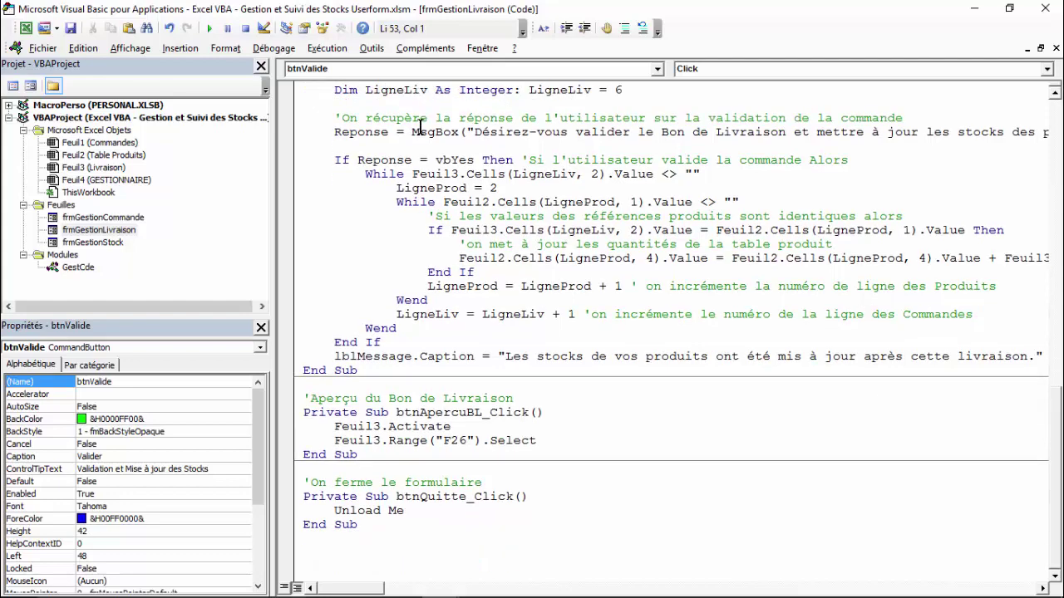
scroll(465, 167, "up", 5)
scroll(448, 158, "up", 1)
scroll(427, 150, "up", 9)
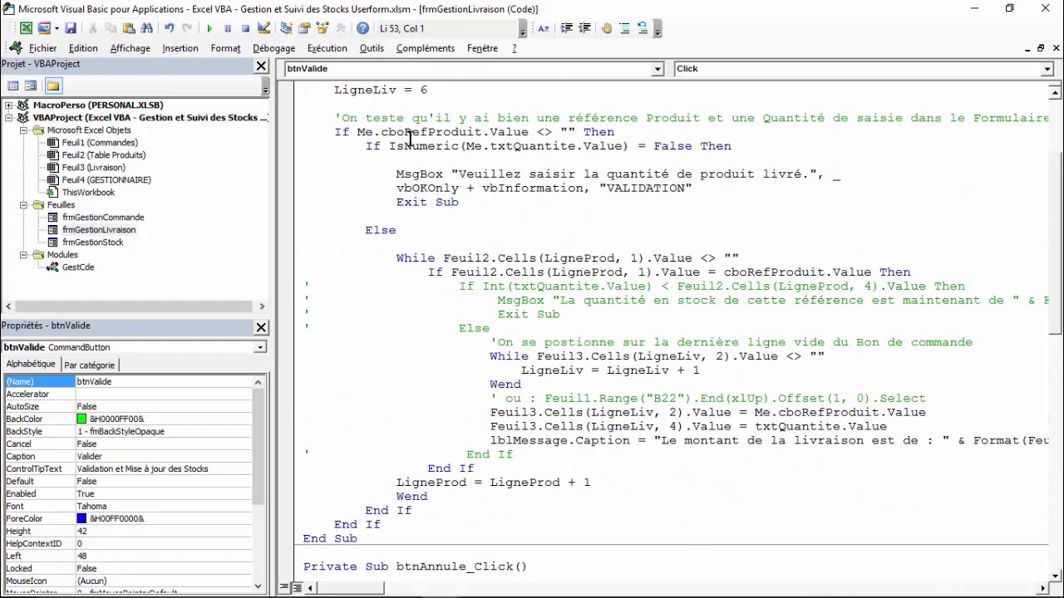
scroll(410, 140, "up", 4)
scroll(409, 126, "down", 2)
scroll(408, 124, "down", 7)
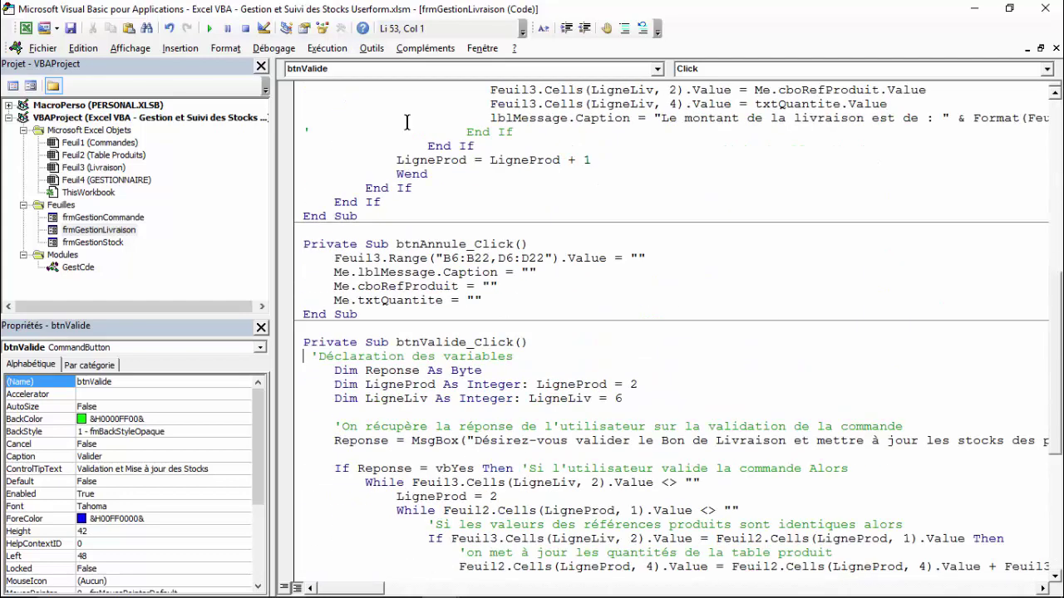
scroll(408, 124, "down", 7)
scroll(407, 122, "down", 1)
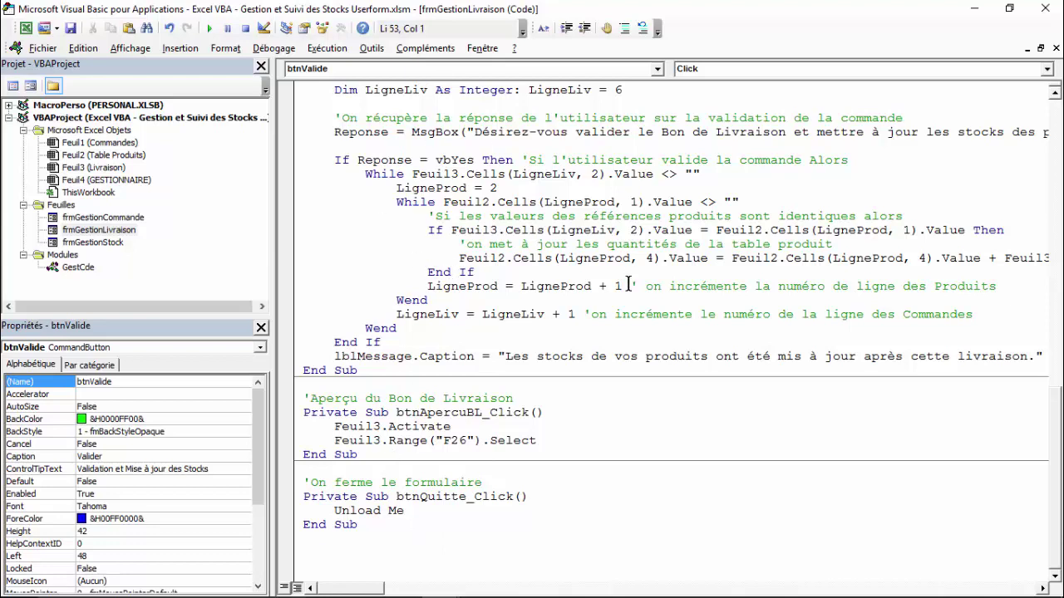
scroll(548, 190, "up", 7)
scroll(548, 191, "up", 2)
scroll(548, 190, "up", 2)
scroll(548, 190, "up", 6)
scroll(548, 190, "up", 3)
scroll(548, 191, "up", 1)
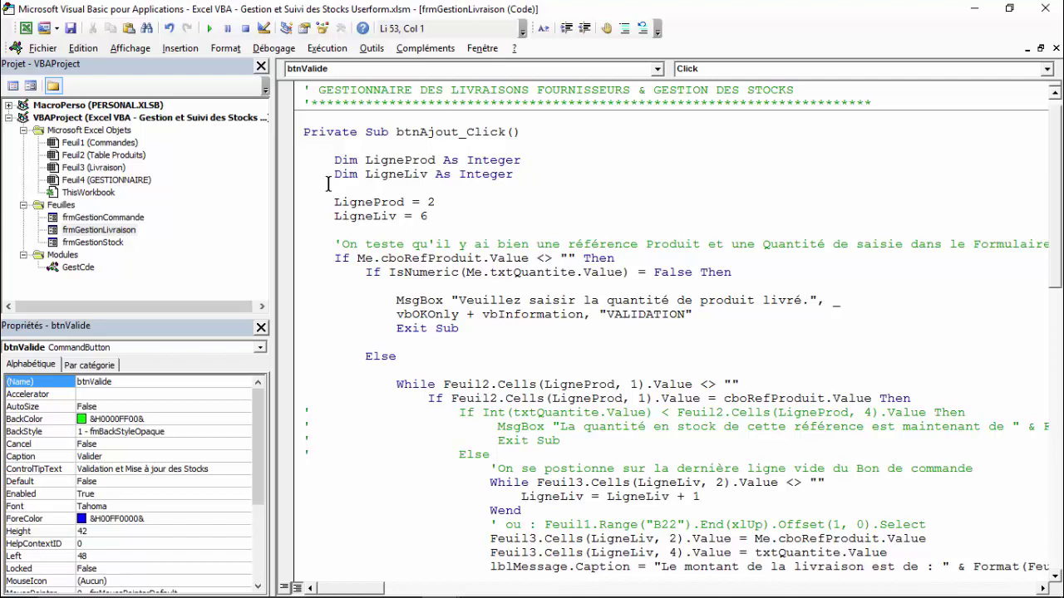
double_click(125, 217)
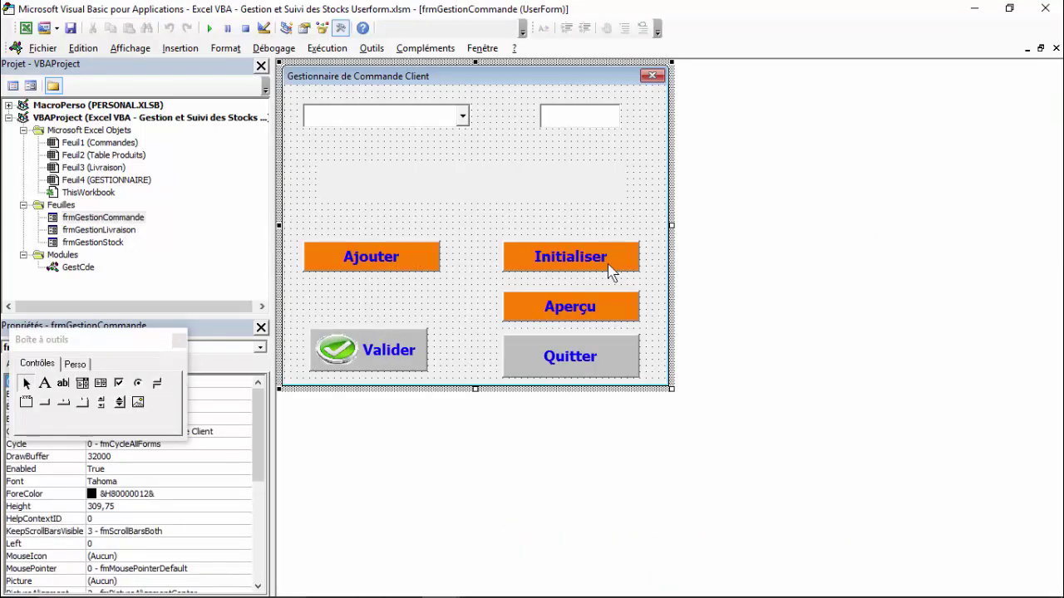
- Review the order form's btnValide_Click code that updates product stock quantities
double_click(410, 364)
scroll(456, 193, "down", 4)
scroll(457, 182, "down", 3)
scroll(456, 163, "down", 3)
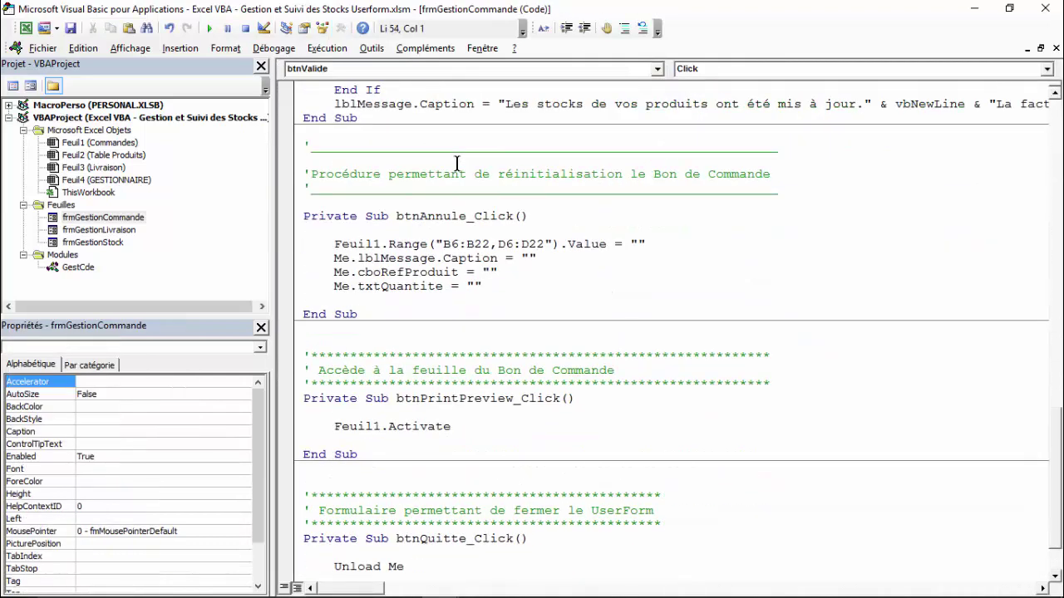
scroll(456, 162, "down", 2)
scroll(456, 163, "up", 4)
scroll(456, 162, "up", 5)
scroll(456, 163, "up", 8)
scroll(456, 163, "up", 2)
scroll(456, 162, "up", 6)
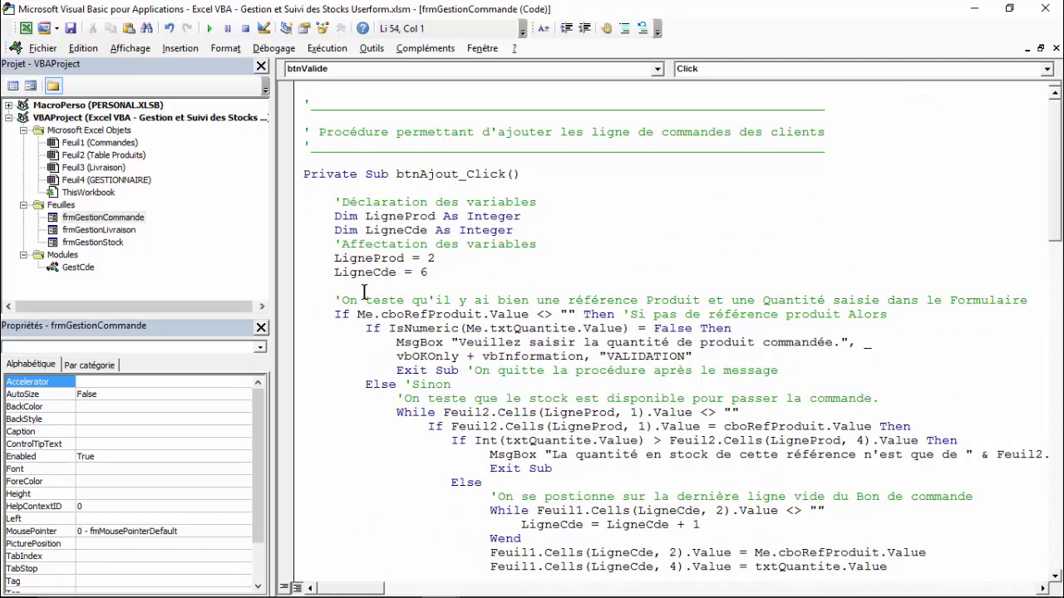
scroll(549, 320, "down", 6)
scroll(548, 320, "down", 8)
scroll(549, 320, "down", 4)
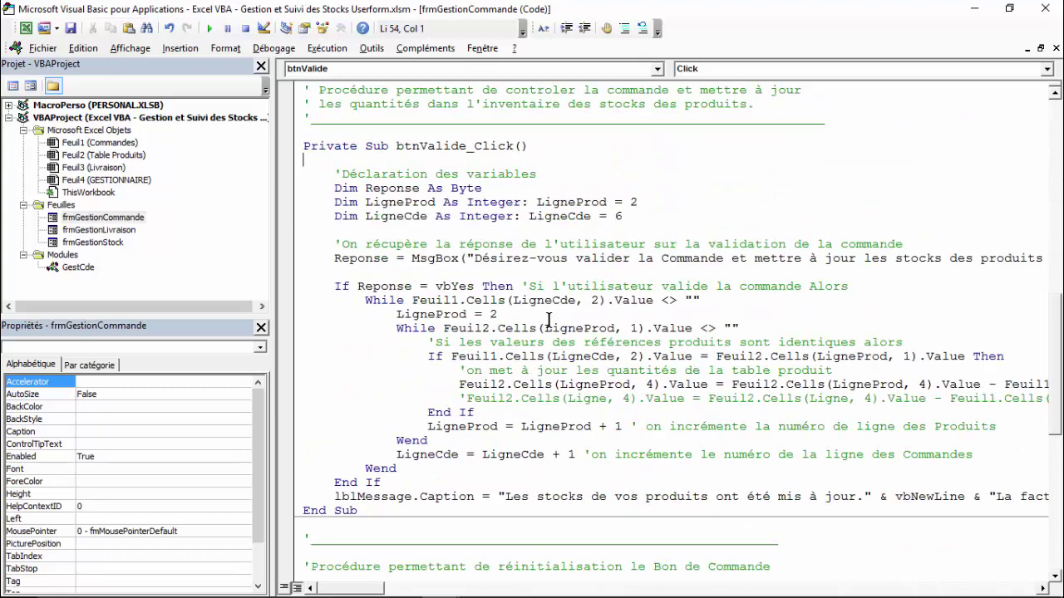
scroll(549, 320, "down", 5)
scroll(549, 320, "up", 1)
scroll(549, 320, "up", 9)
scroll(548, 319, "up", 7)
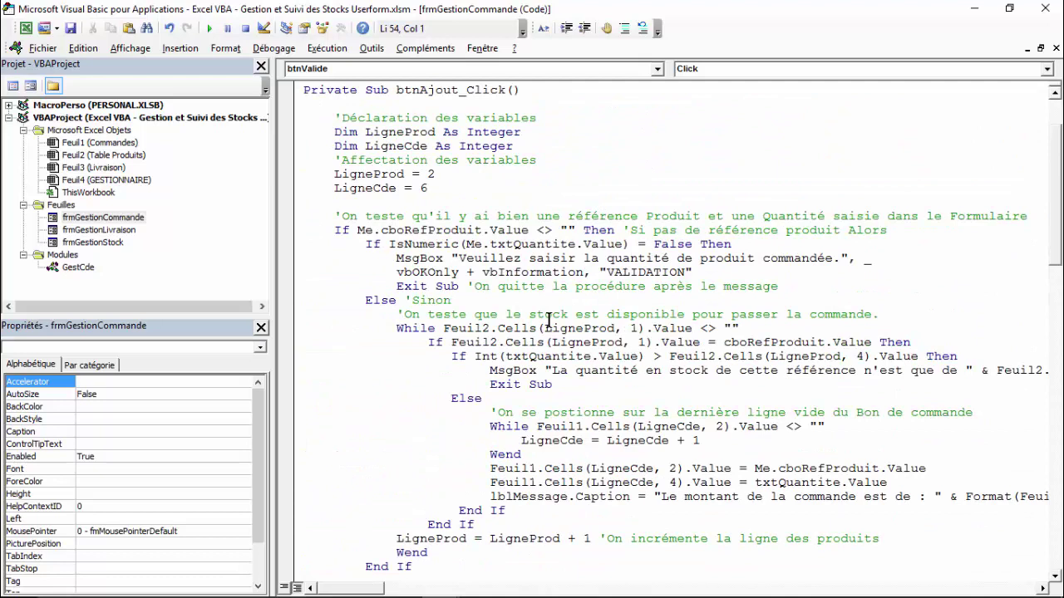
scroll(549, 320, "up", 2)
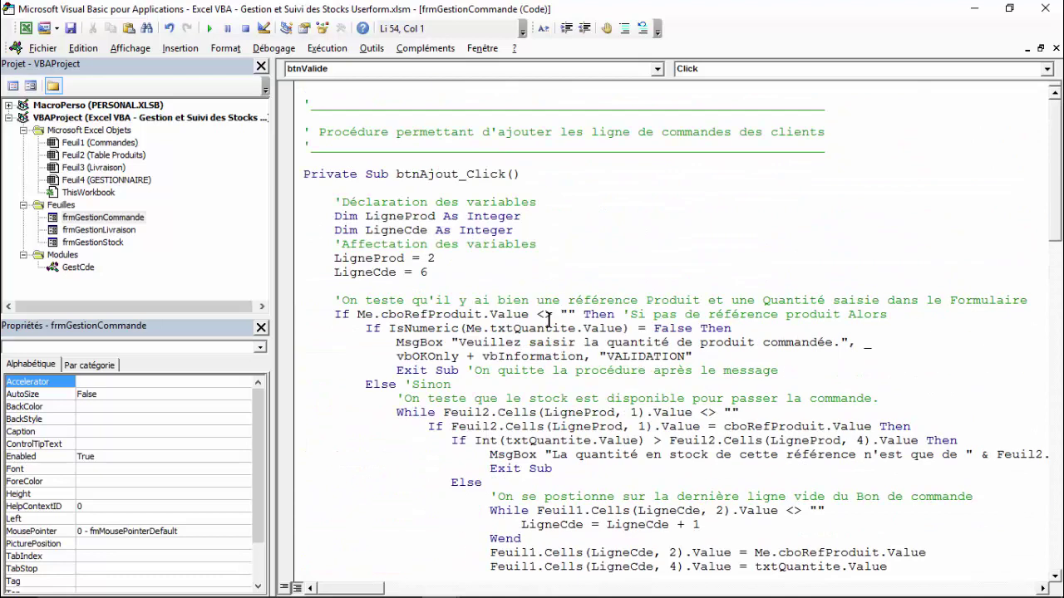
- Collapse the Feuilles, Modules and Microsoft Excel Objets folders and close the code window
left_click(24, 204)
left_click(24, 217)
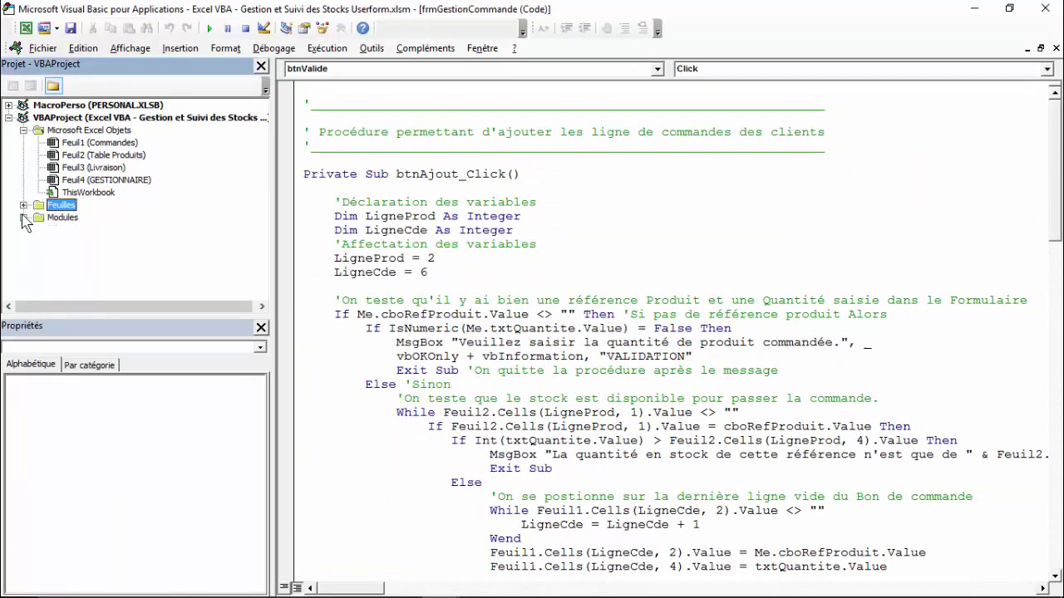
left_click(24, 130)
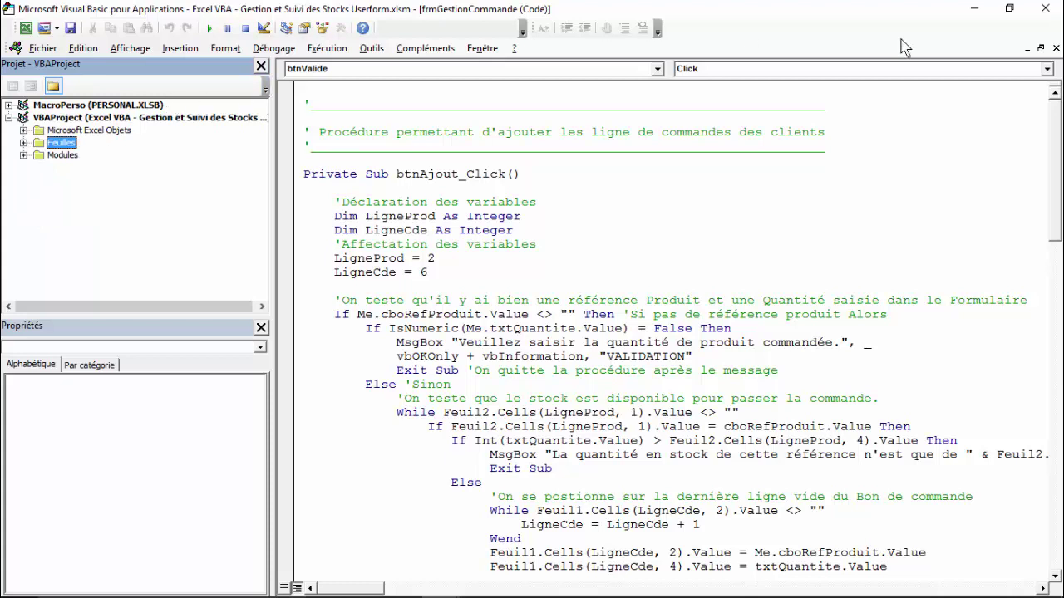
left_click(1056, 48)
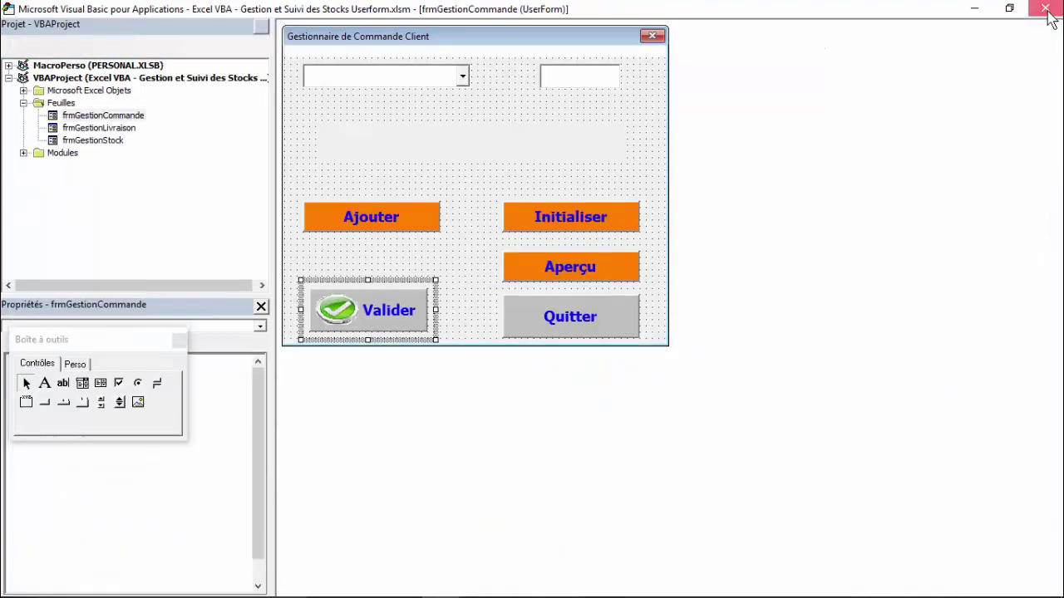
- Close the VBA editor, go to the Gestionnaire des Stocks menu sheet, and auto-hide the ribbon
left_click(1047, 12)
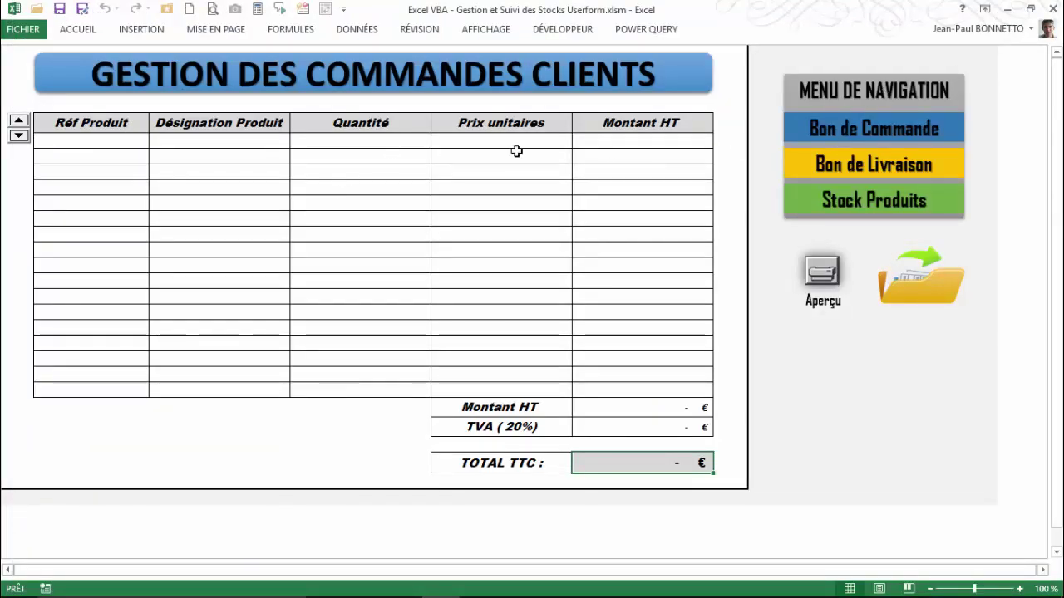
left_click(847, 407)
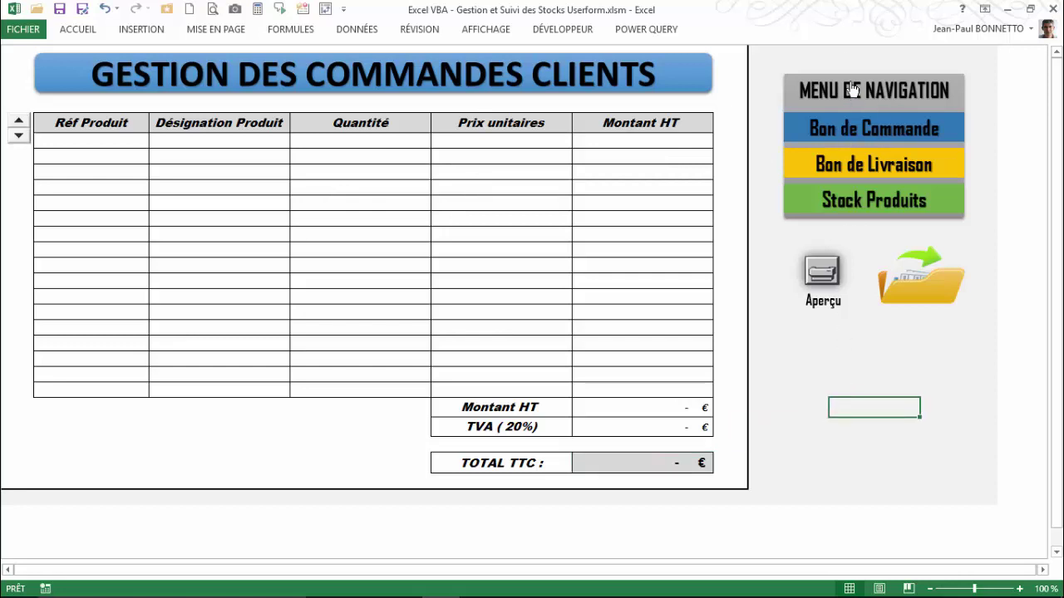
left_click(852, 90)
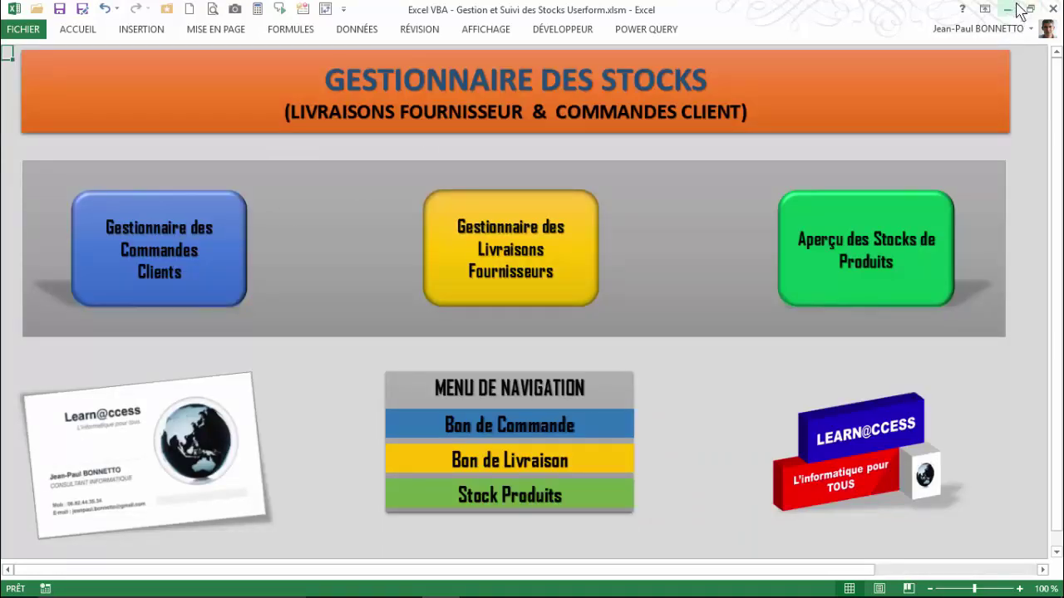
left_click(985, 10)
left_click(895, 38)
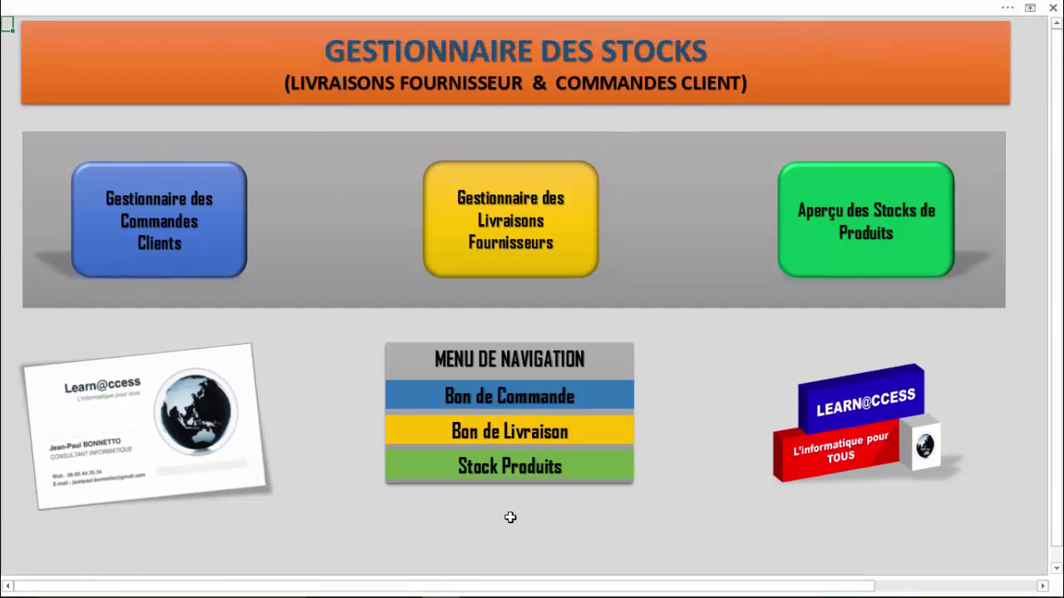
left_click(675, 522)
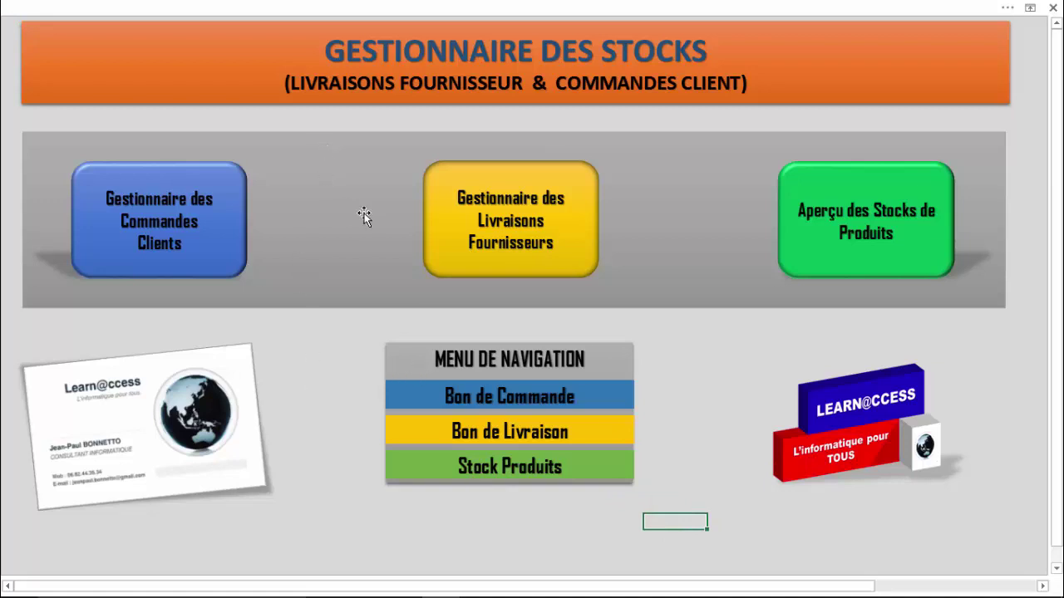
- Select the banner texts GESTIONNAIRE DES STOCKS, LIVRAISONS FOURNISSEUR and COMMANDES CLIENT
left_click(321, 49)
left_click_drag(321, 49, 683, 33)
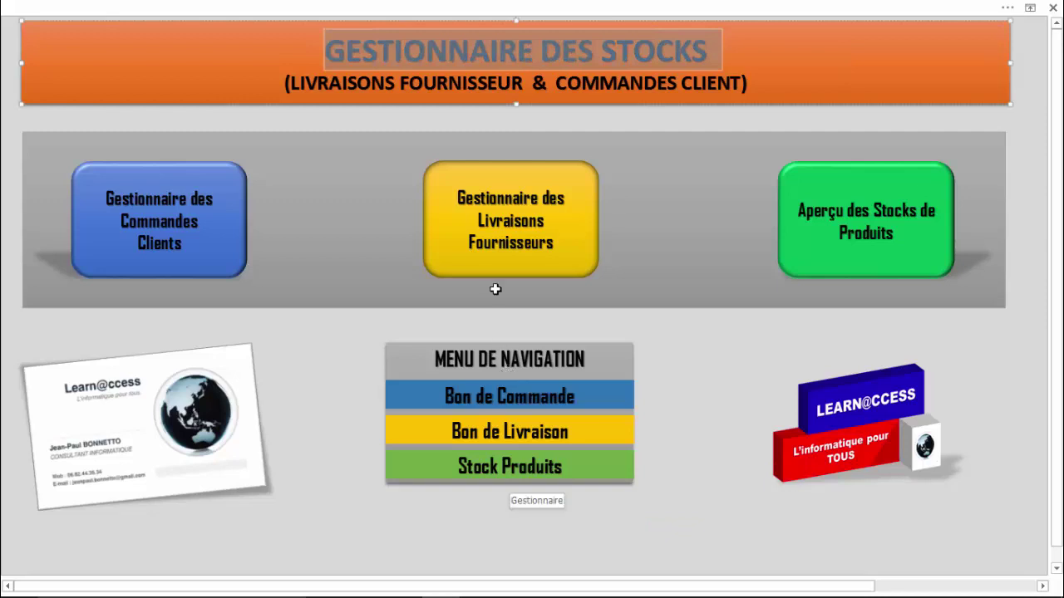
left_click_drag(288, 83, 531, 83)
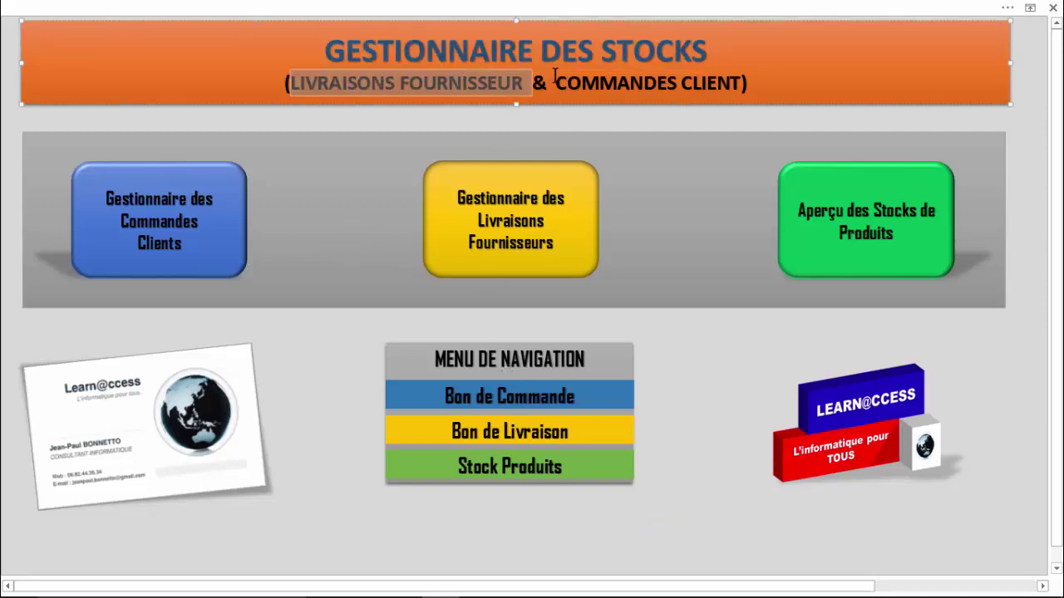
left_click_drag(556, 84, 719, 86)
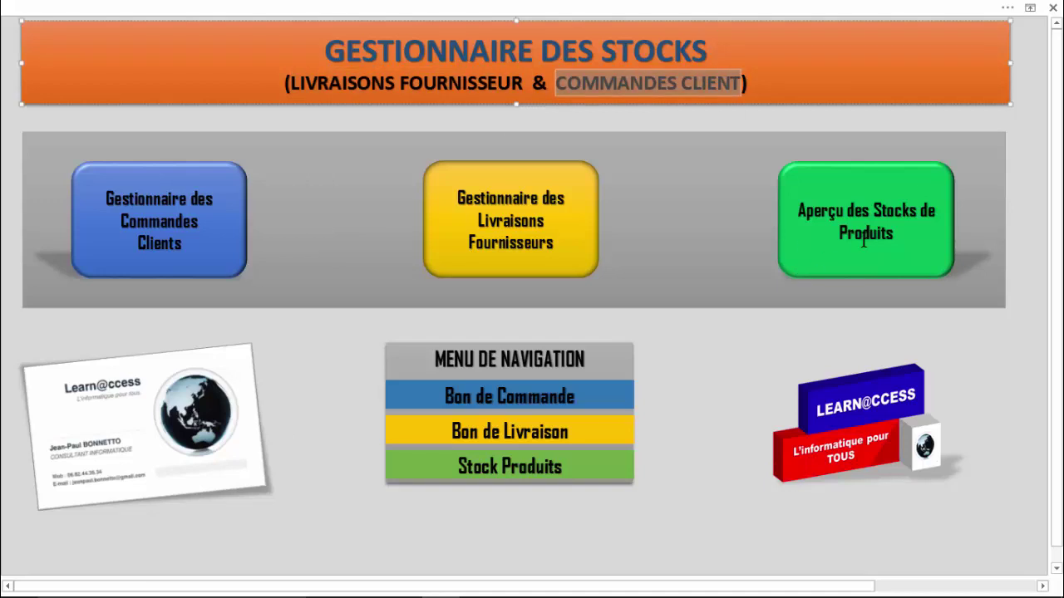
- Open the Situation des Stocks form from Aperçu des Stocks de Produits, then close it
left_click(852, 242)
left_click(823, 250)
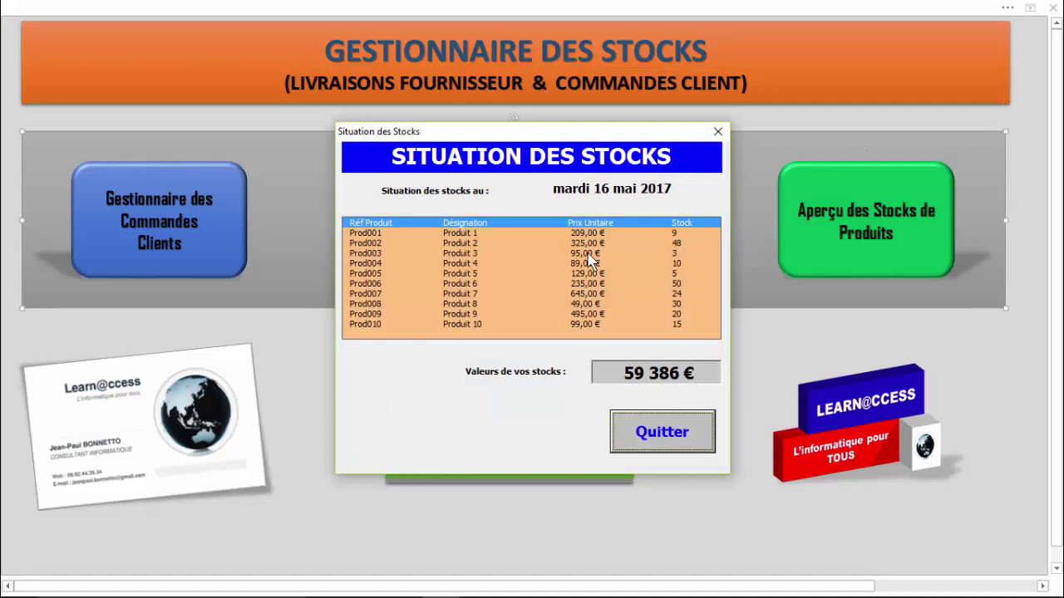
left_click(716, 133)
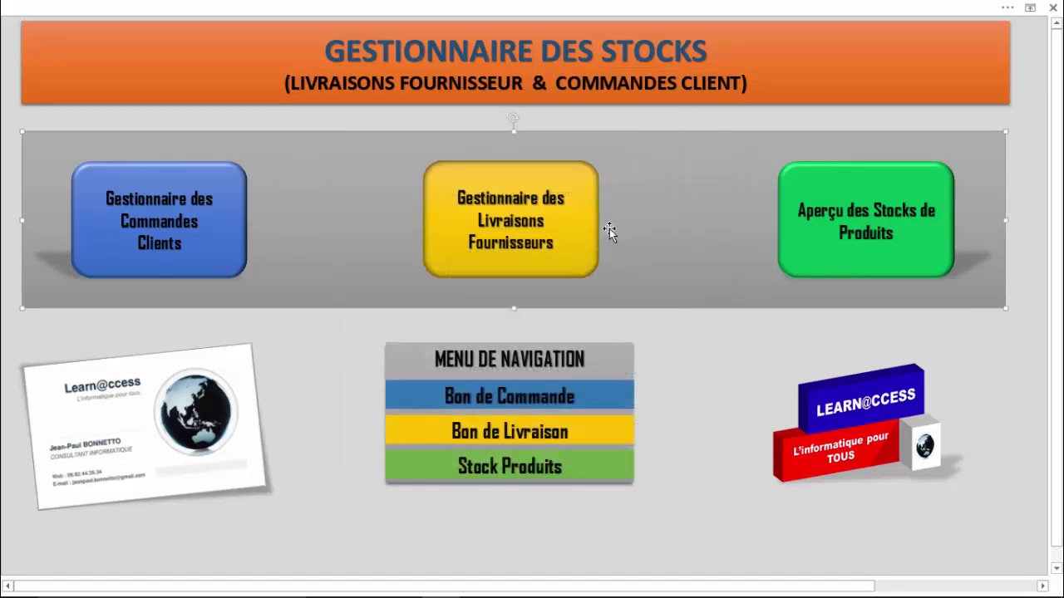
left_click(705, 399)
left_click(669, 334)
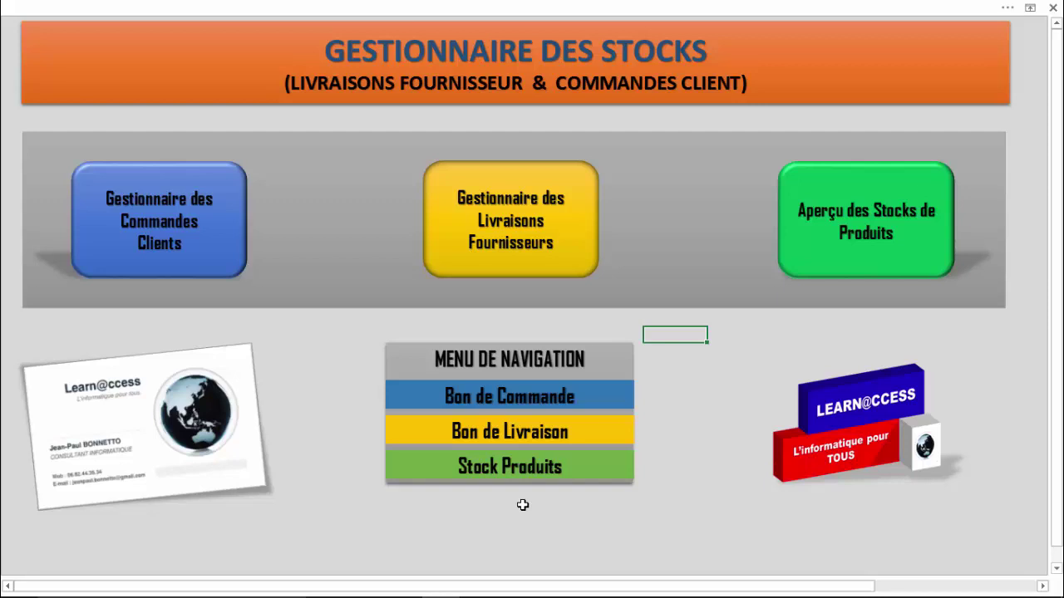
right_click(846, 420)
key("Escape")
right_click(184, 376)
key("Escape")
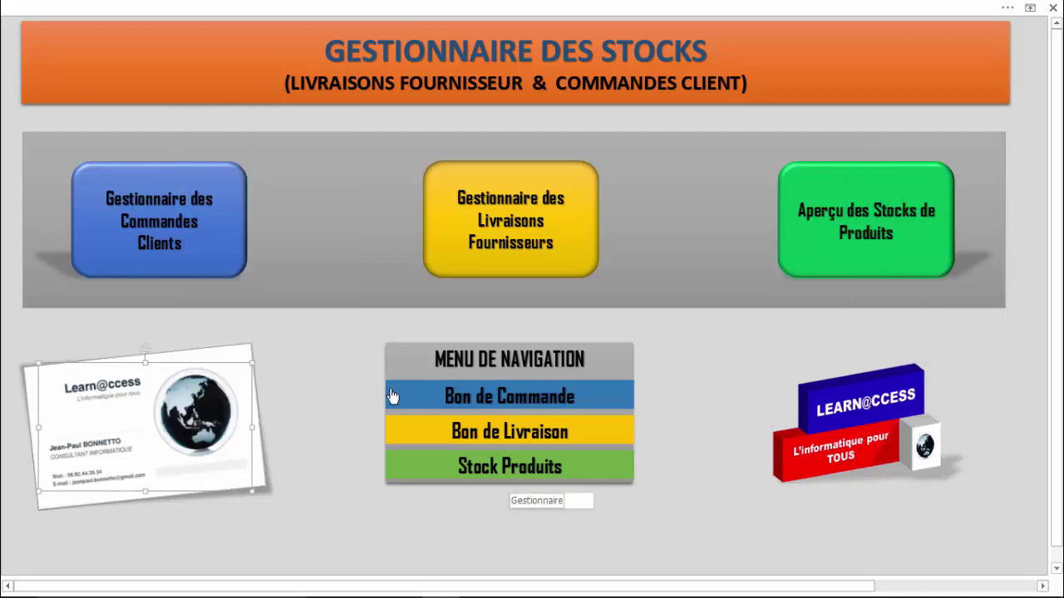
left_click(680, 329)
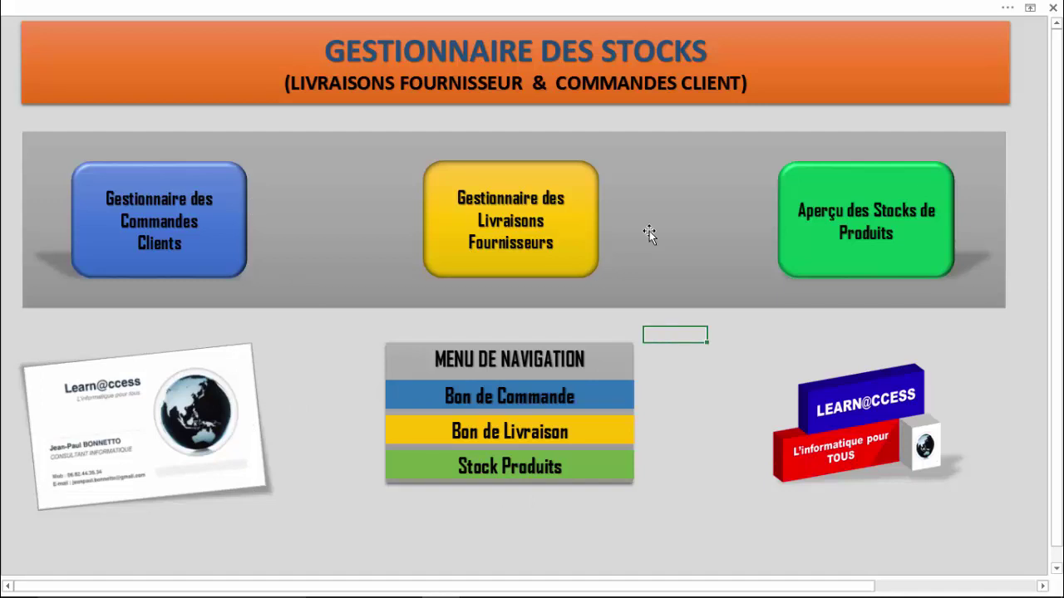
left_click(488, 322)
left_click(532, 319)
left_click(491, 314)
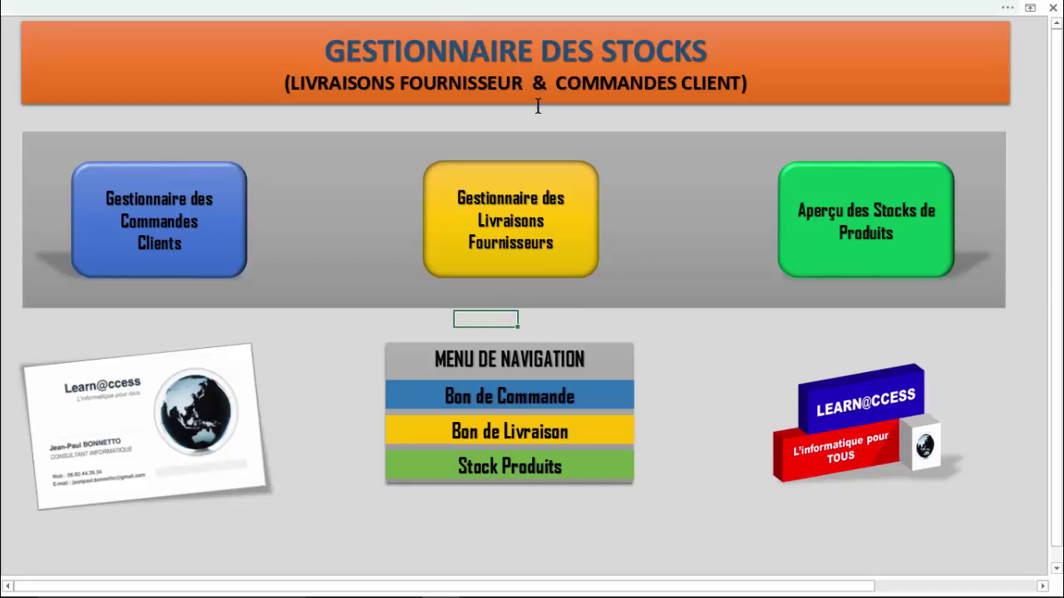
left_click(538, 323)
left_click(514, 322)
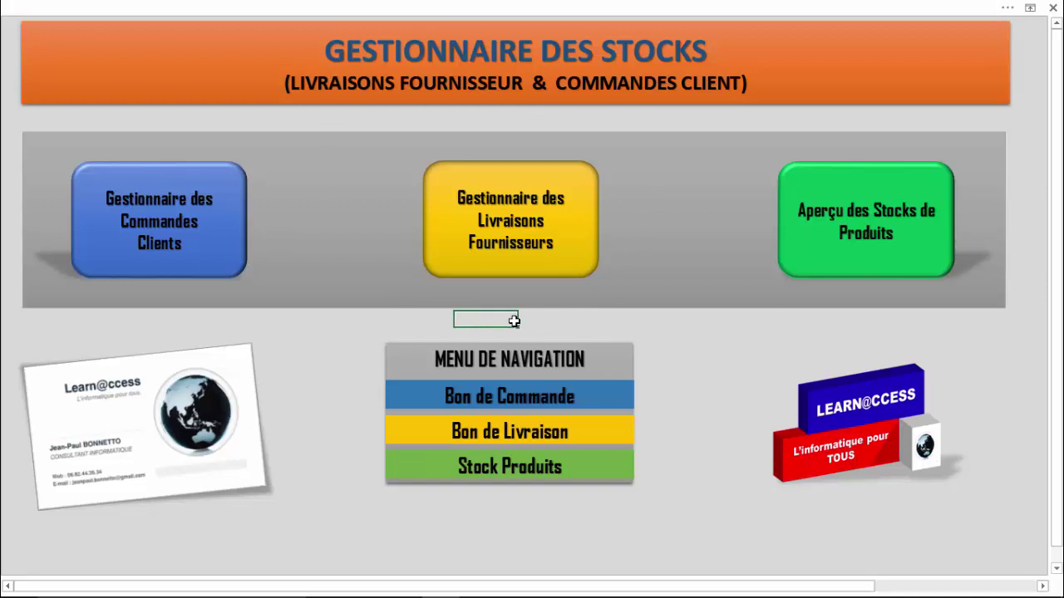